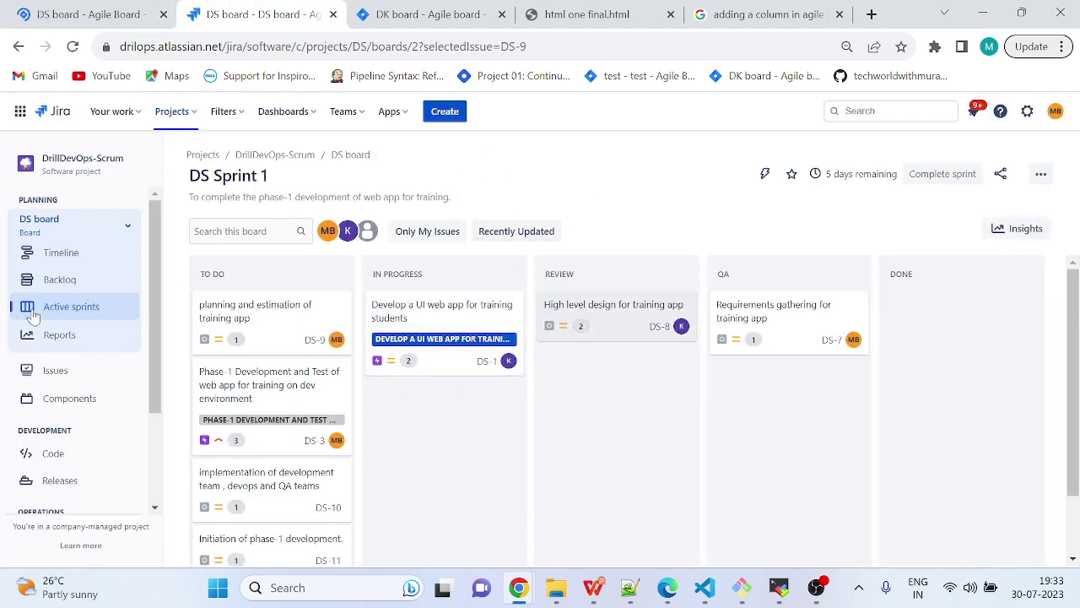
- Open the DS board's backlog and view the details of the "build, code coverage and unit test coverage" issue
scroll(89, 481, "down", 2)
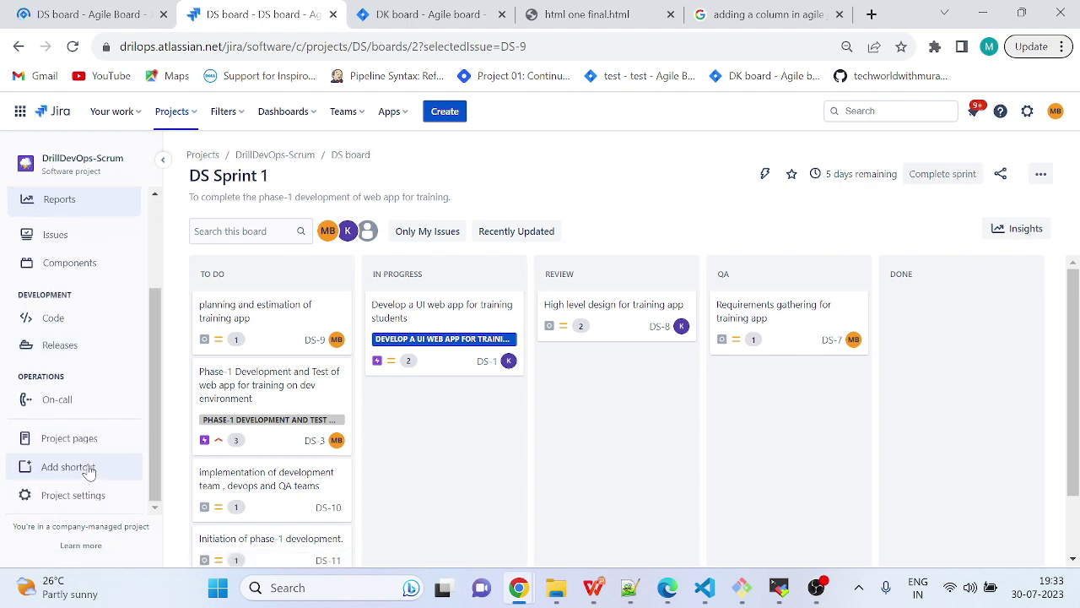
scroll(89, 471, "up", 2)
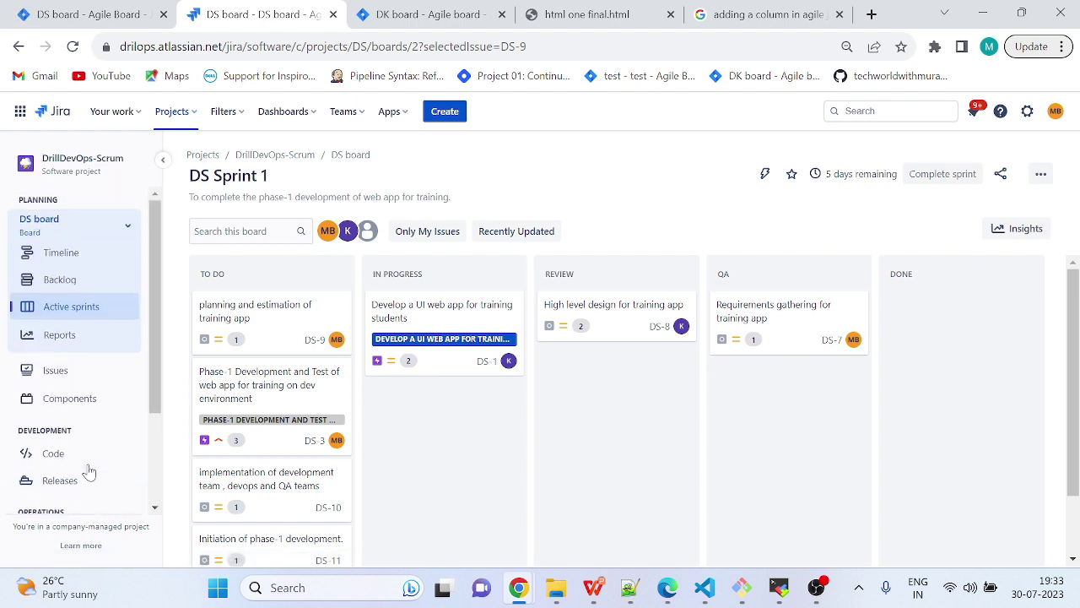
left_click(82, 280)
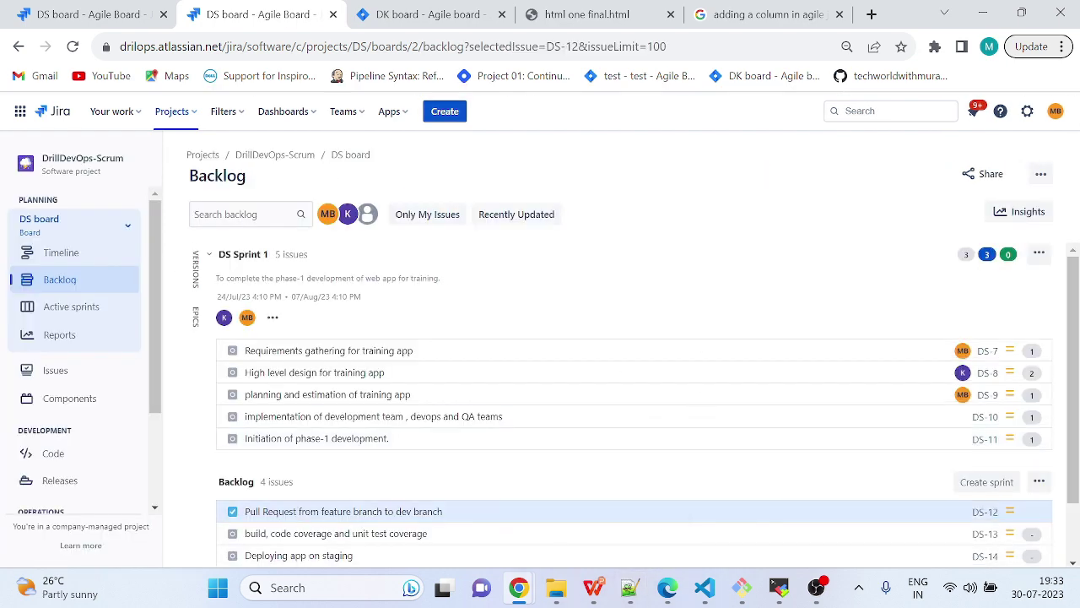
scroll(497, 301, "down", 1)
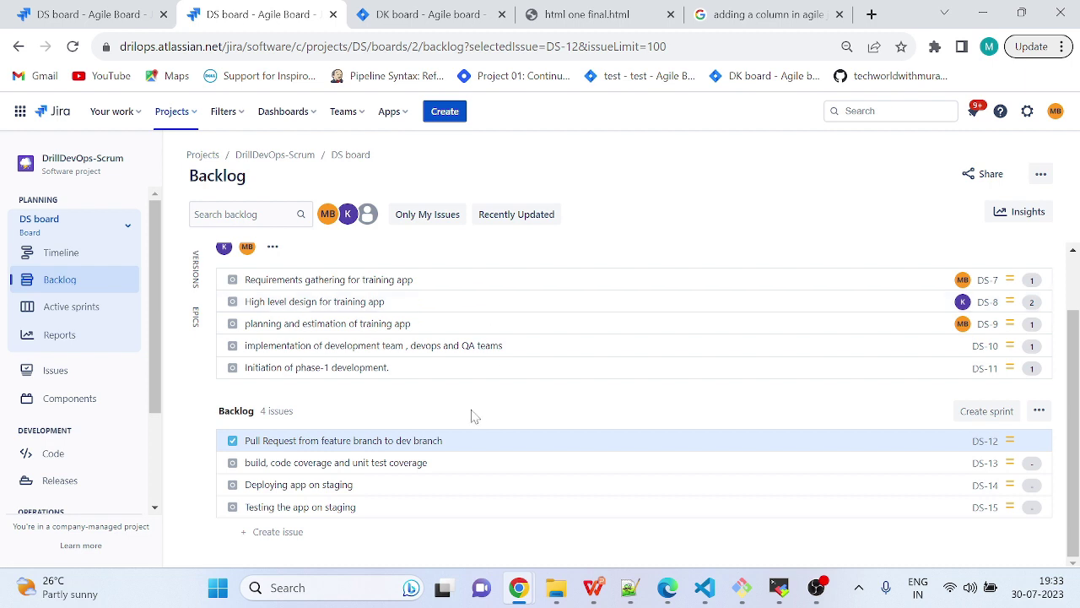
left_click(301, 444)
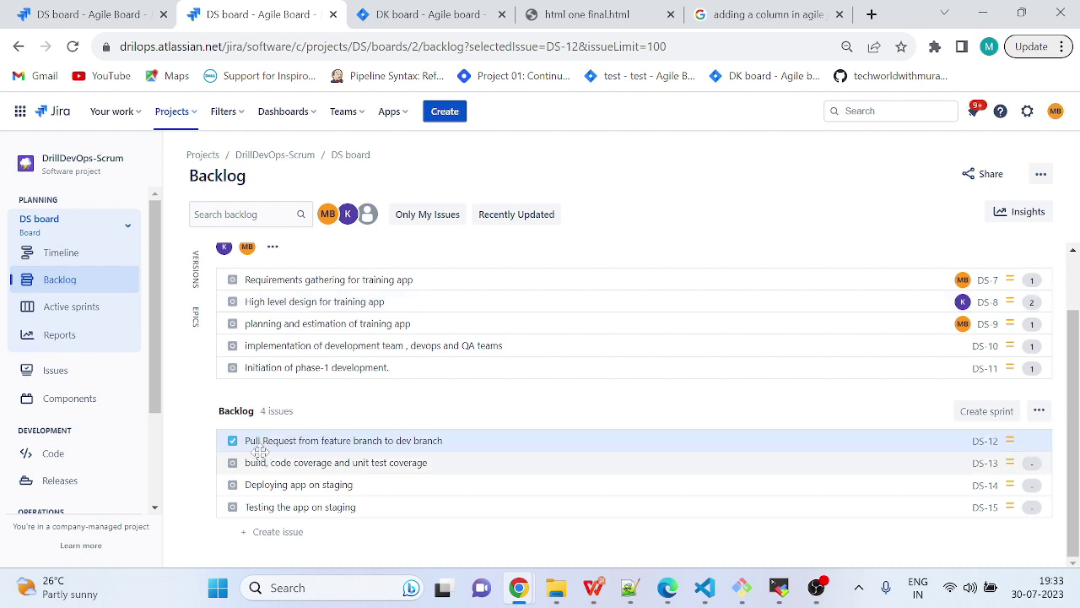
left_click(243, 470)
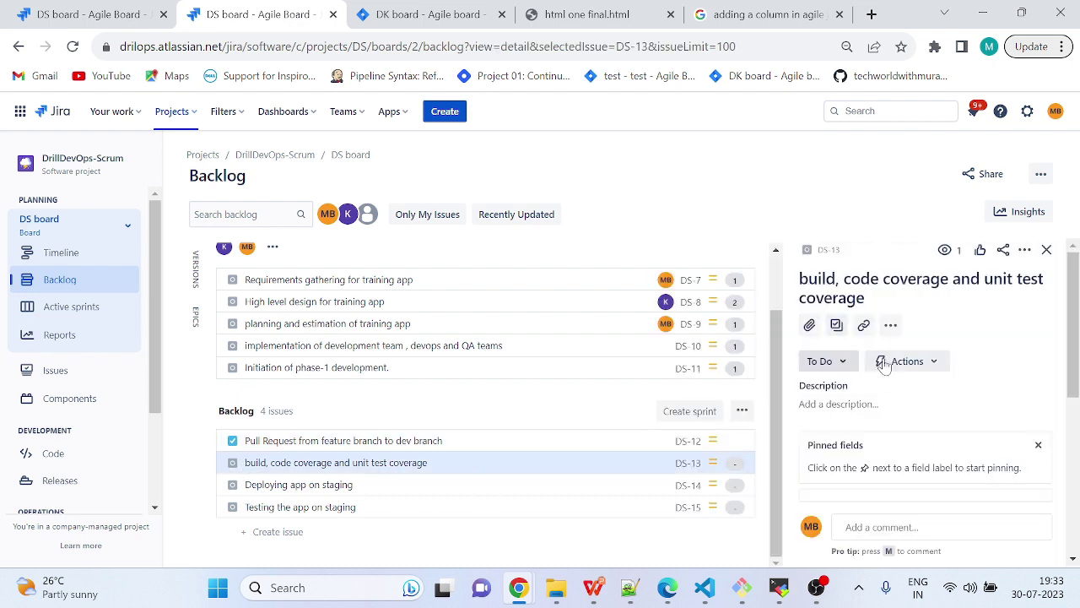
- Open the project's issues list and look at the available issue type filter options
left_click(77, 371)
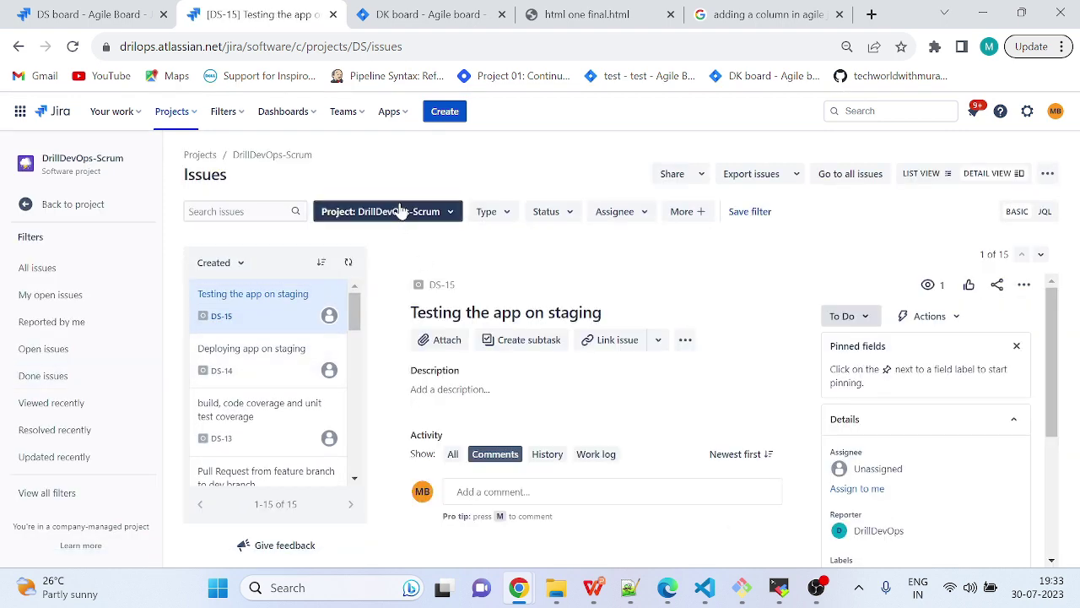
left_click(504, 212)
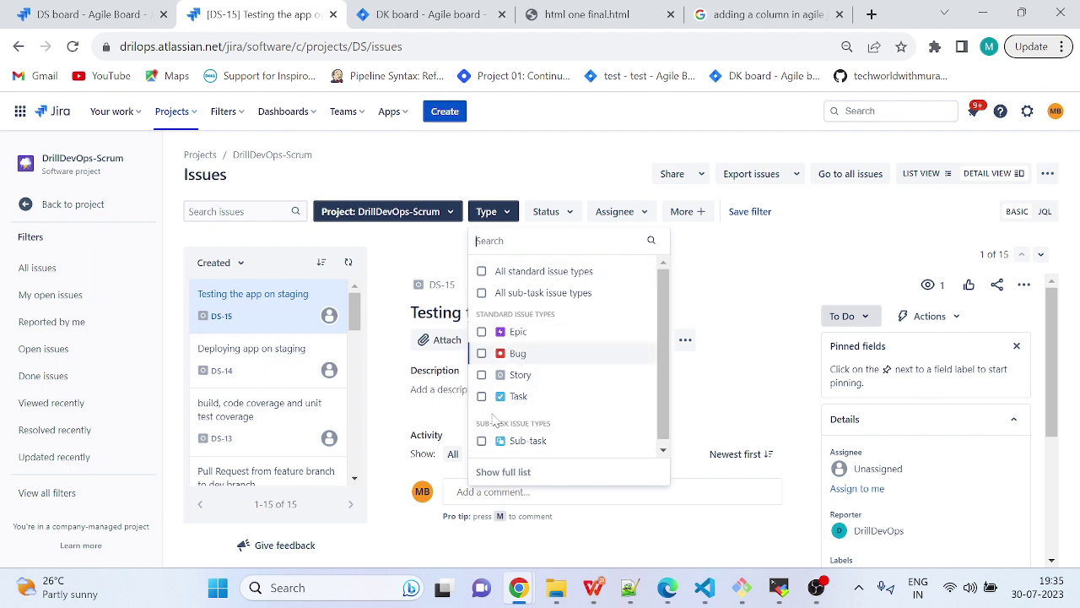
left_click(489, 212)
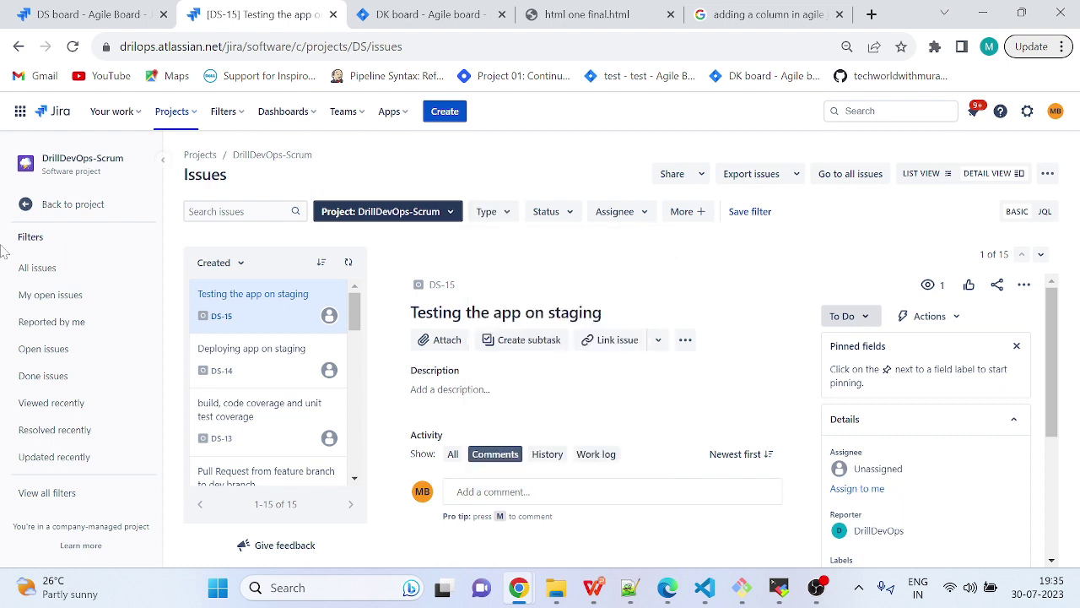
- Return to the backlog and check the details and priority options of the "Pull Request from feature branch to dev branch" issue
left_click(84, 204)
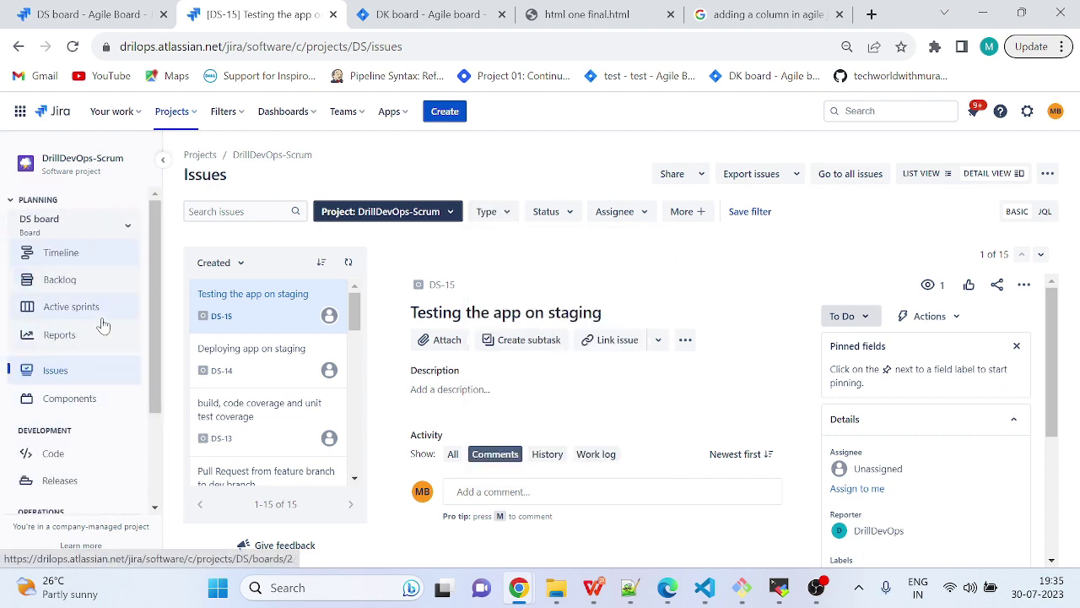
left_click(67, 283)
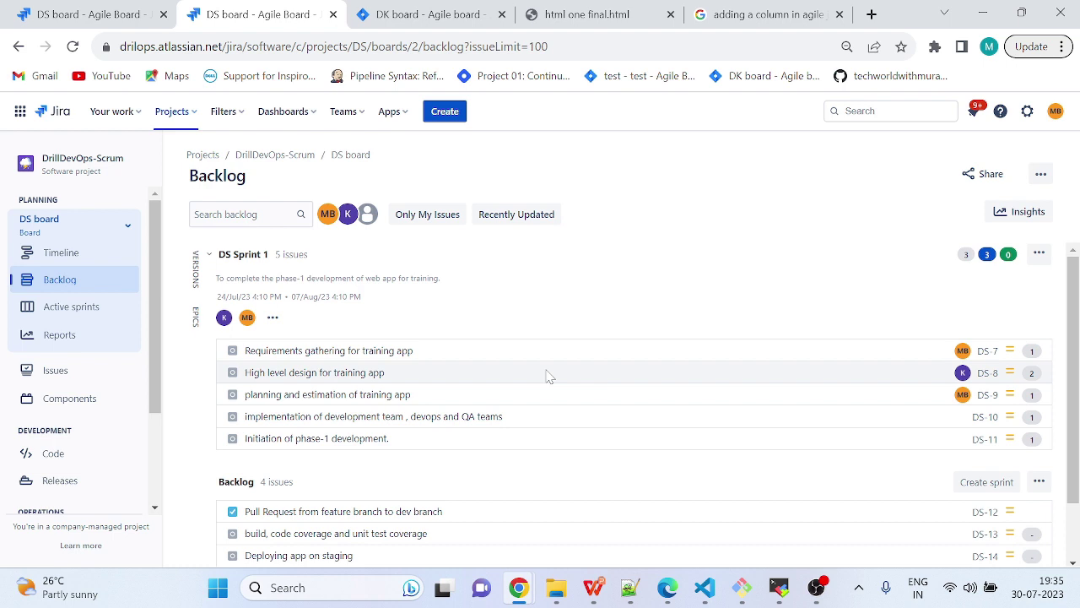
scroll(535, 483, "down", 2)
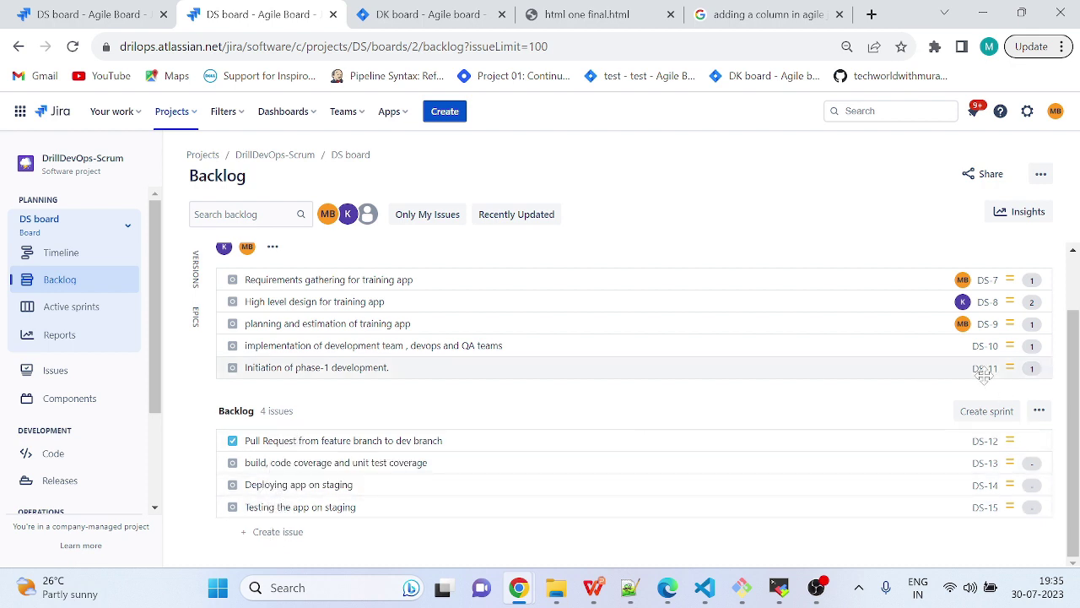
left_click(403, 443)
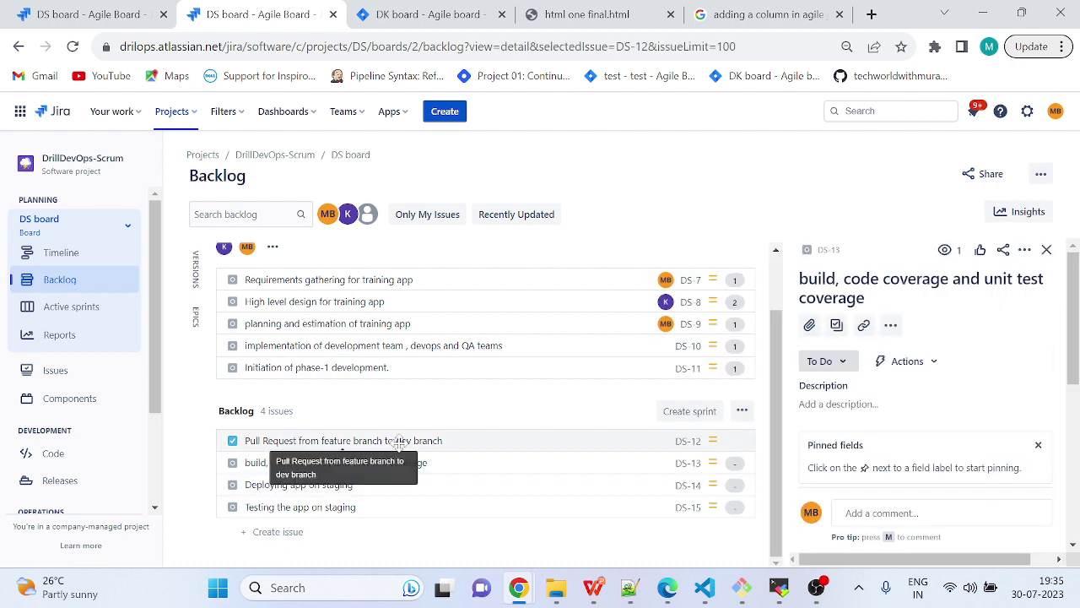
scroll(967, 425, "down", 1)
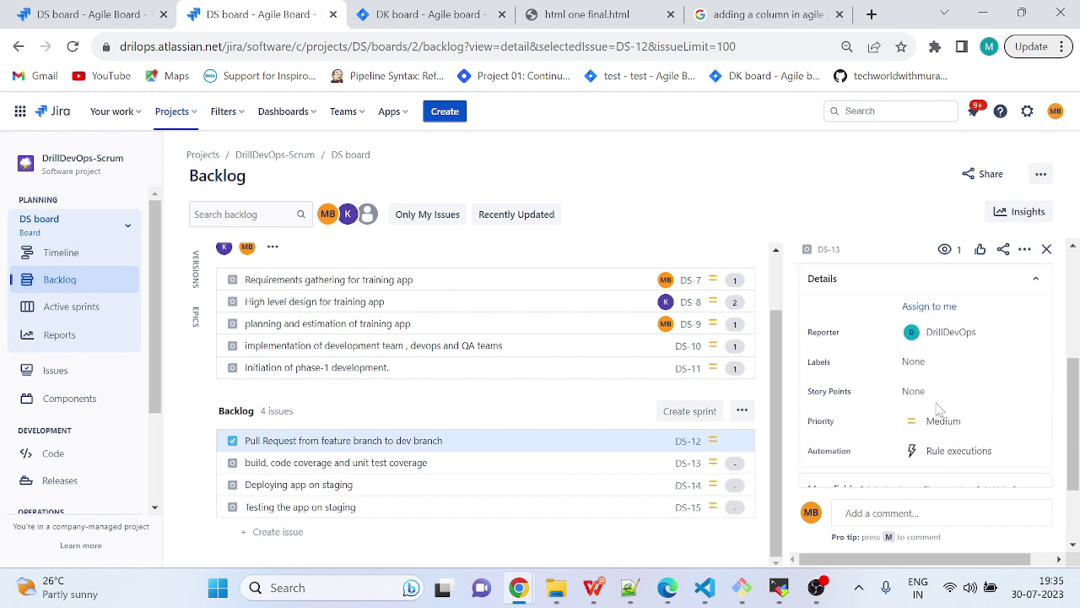
left_click(968, 420)
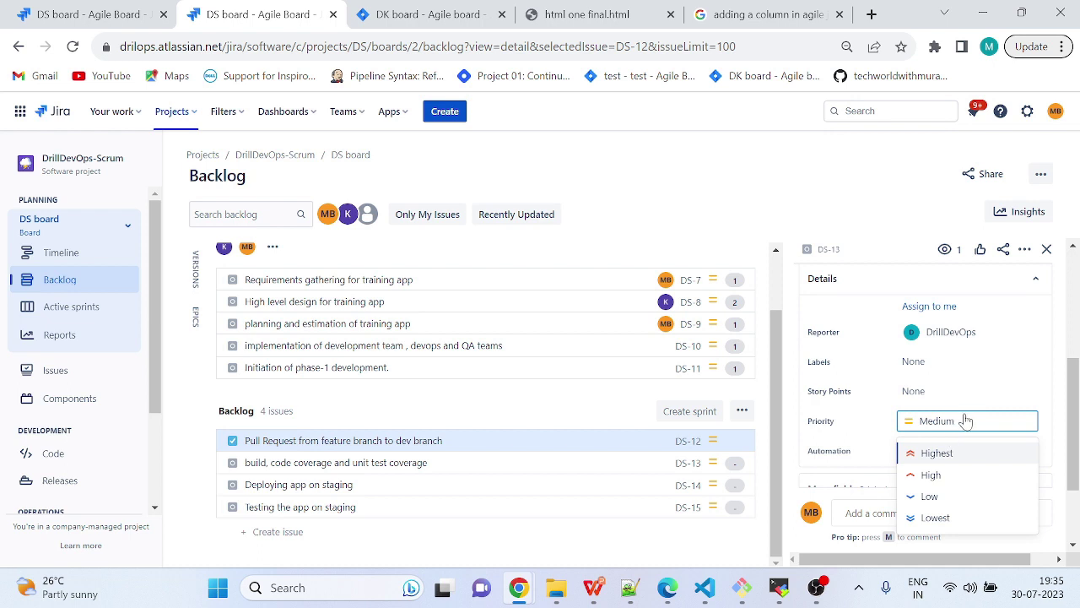
left_click(559, 535)
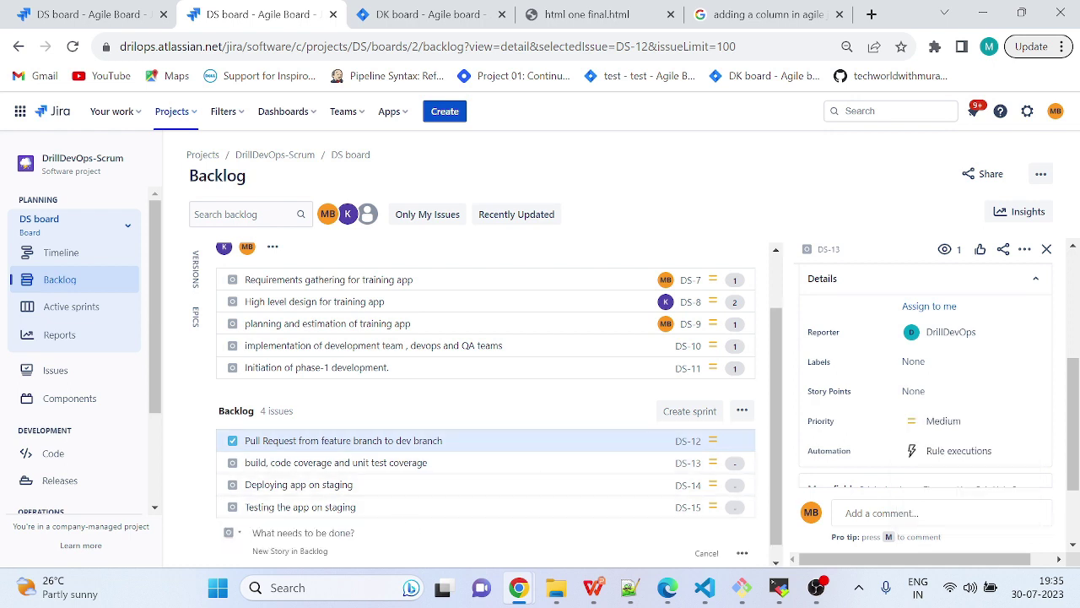
left_click(706, 552)
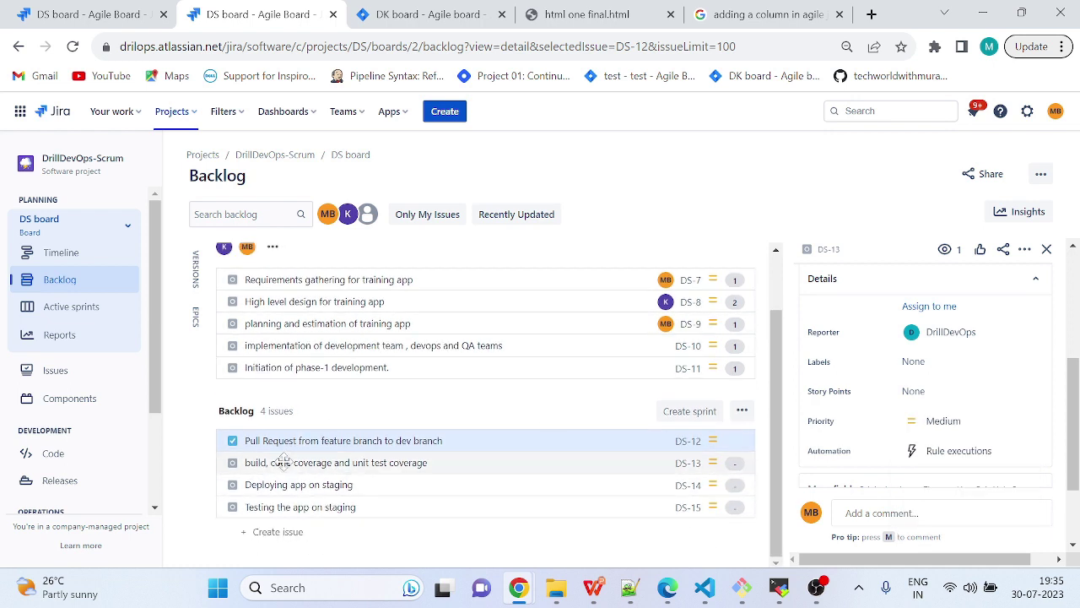
left_click(1047, 249)
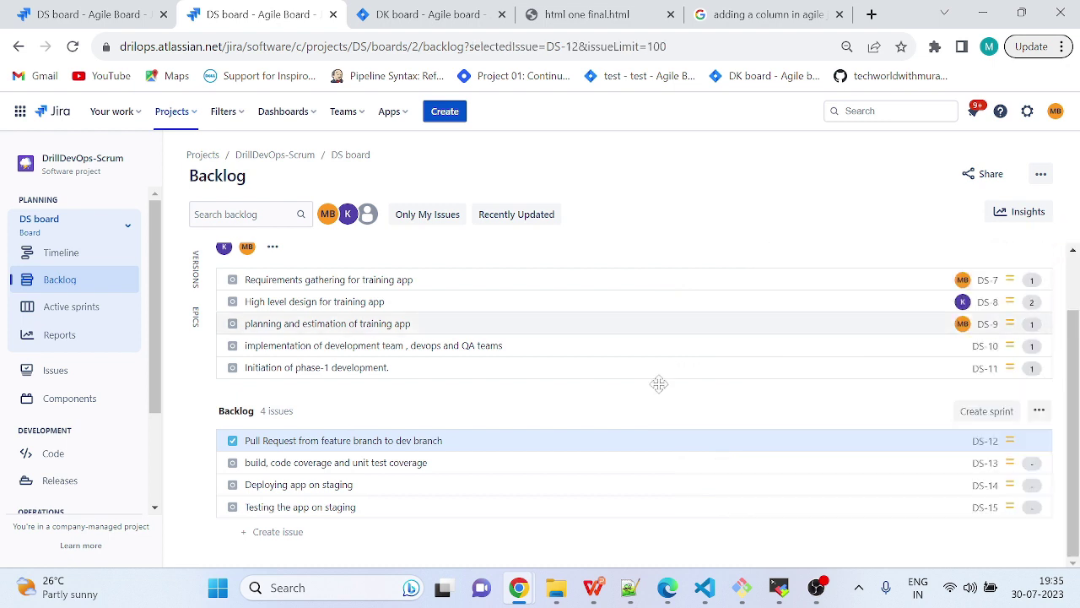
- Move the "Pull Request from feature branch to dev branch" issue below "build, code coverage and unit test coverage" in the backlog
scroll(557, 412, "up", 1)
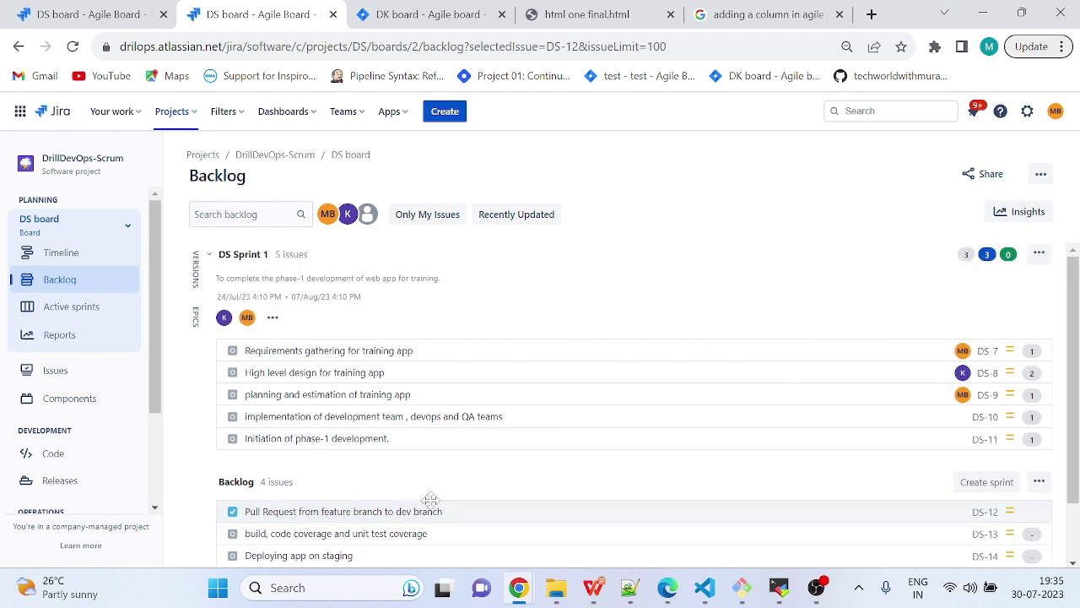
mouse_move(426, 517)
left_mouse_down()
mouse_move(424, 416)
mouse_move(429, 525)
left_mouse_up()
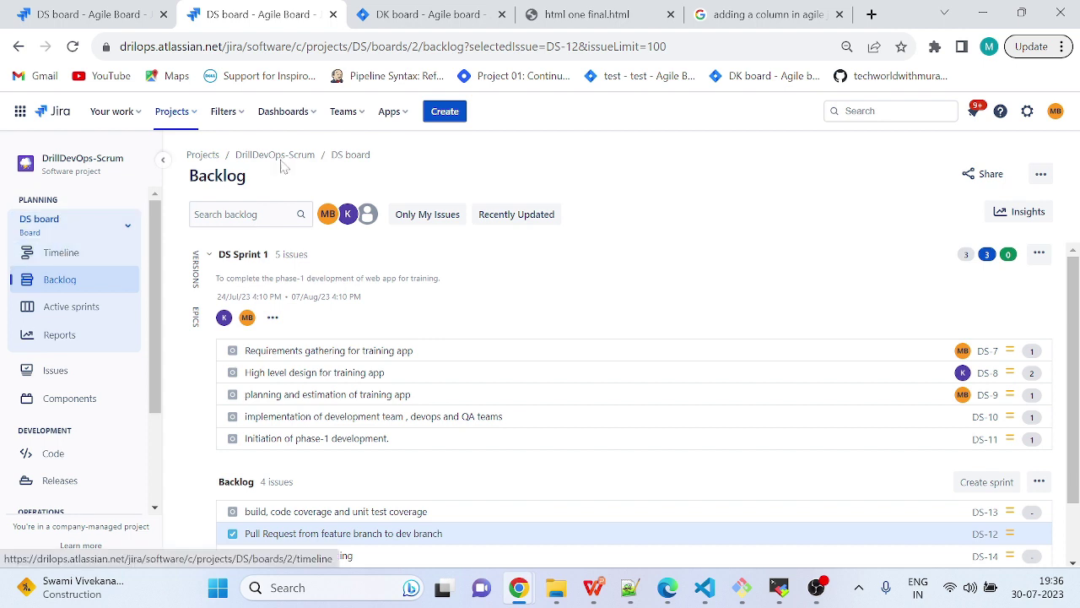
- Check DS Sprint 1's start and end dates on the DS board and view the board's General settings
left_click(336, 160)
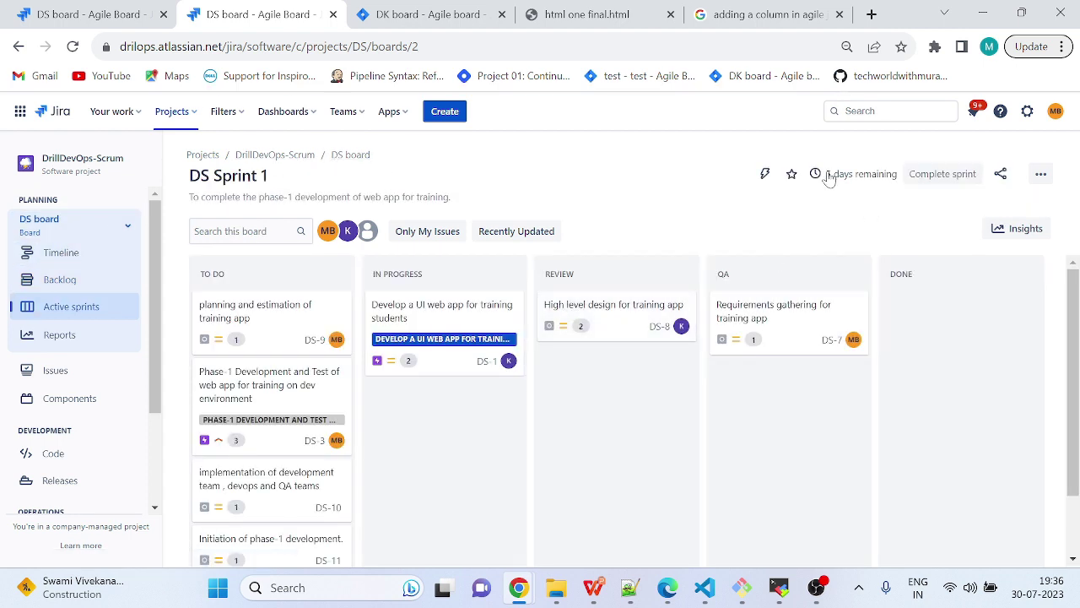
mouse_move(848, 182)
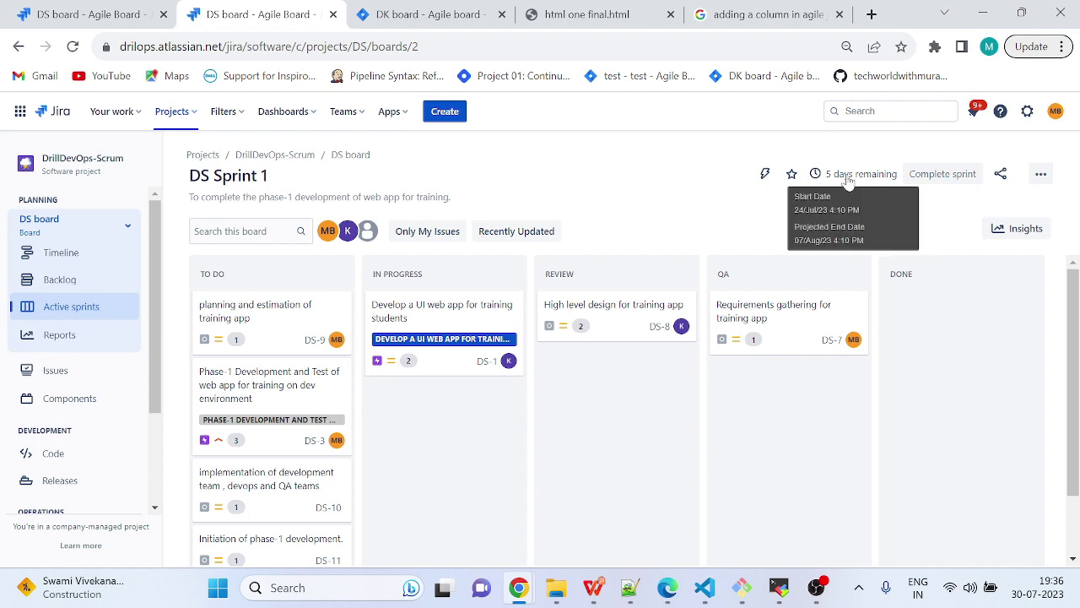
left_click(1040, 175)
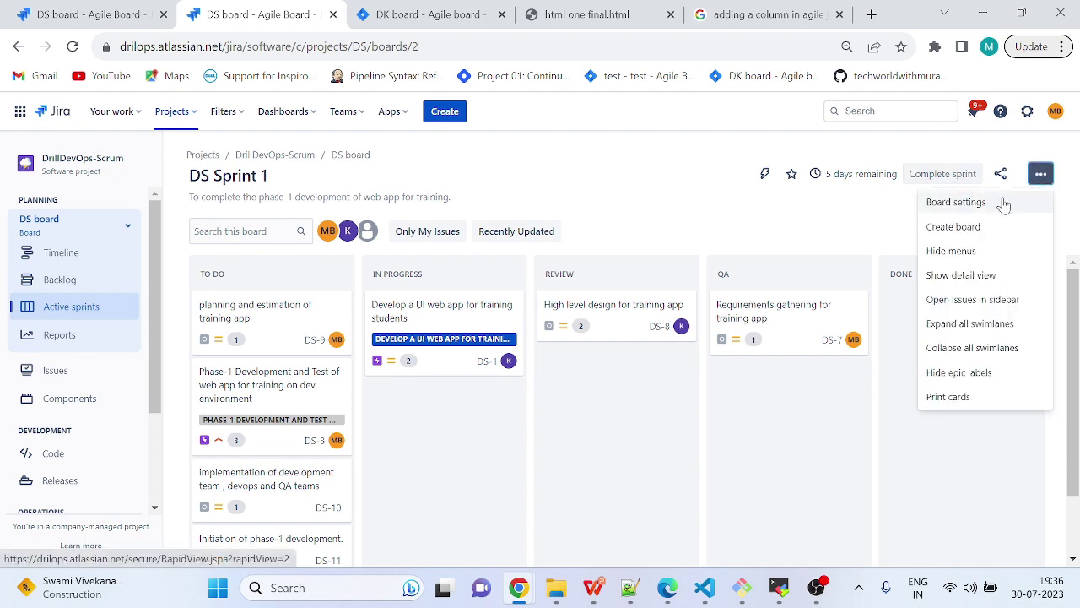
left_click(1001, 202)
scroll(492, 424, "down", 3)
scroll(340, 325, "up", 3)
left_click(239, 244)
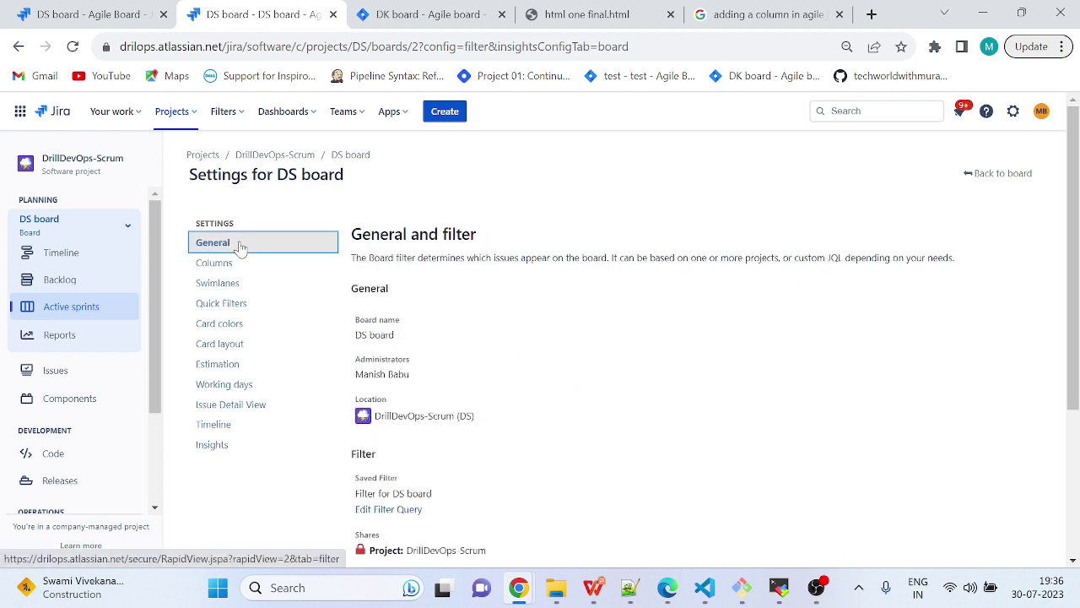
- Look at the project's reports overview, and open the timeline to check the date range of DS Sprint 1
left_click(59, 339)
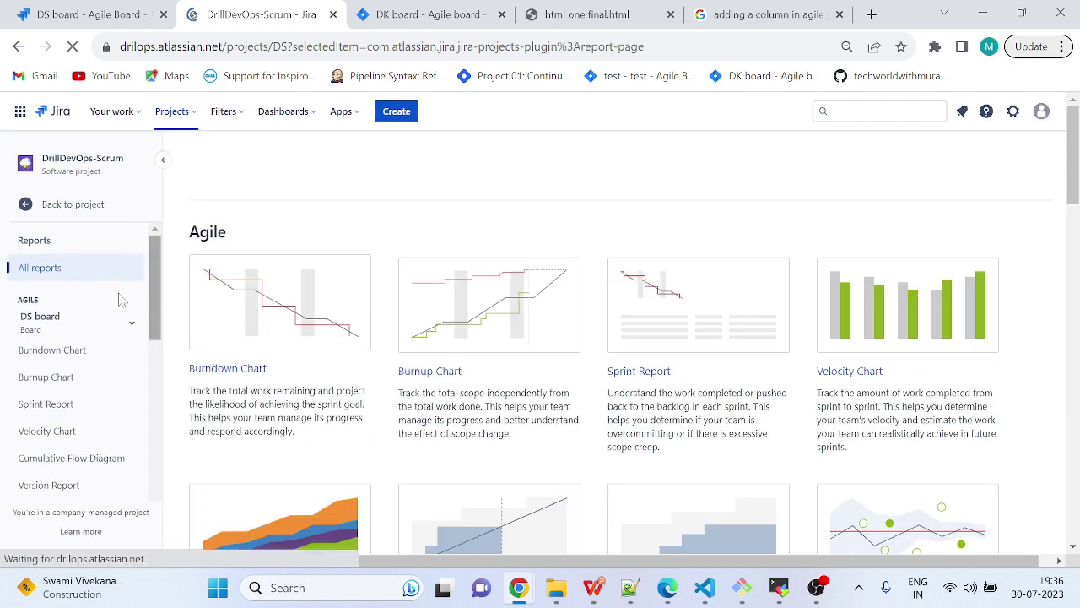
left_click(73, 204)
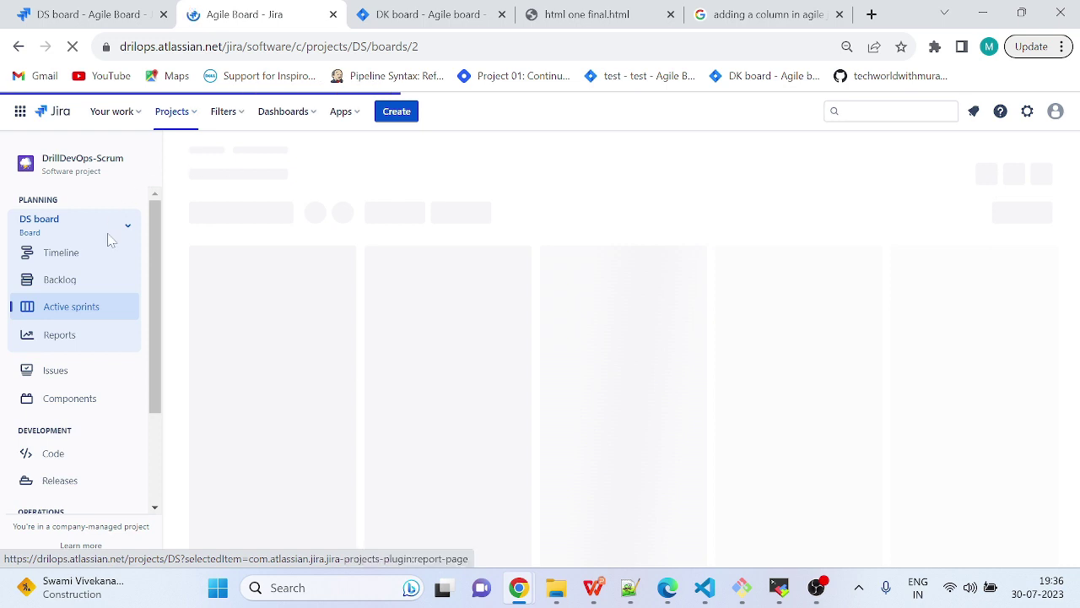
left_click(93, 261)
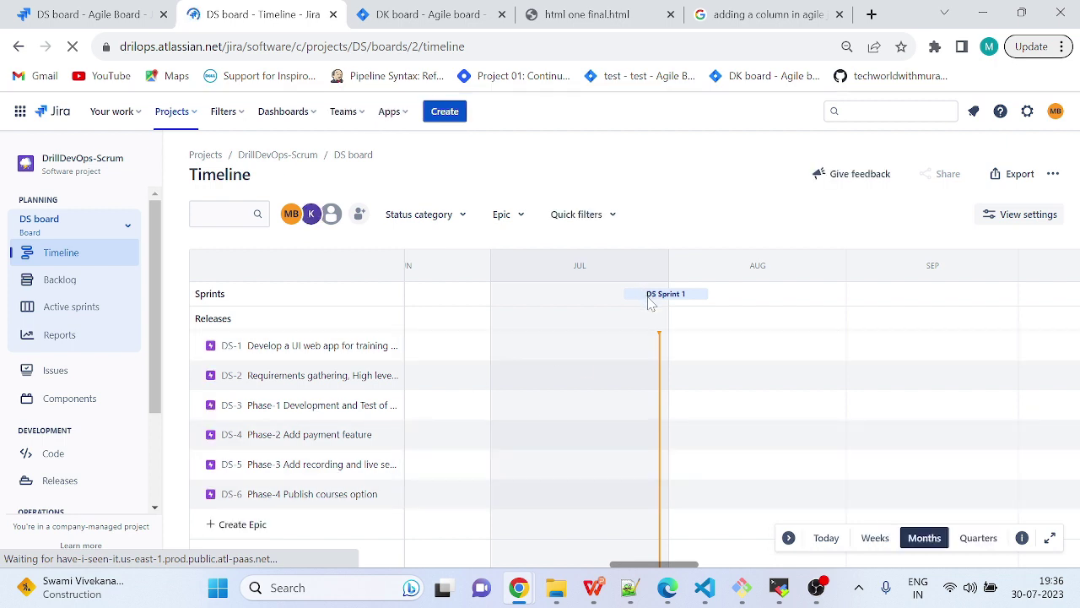
mouse_move(659, 300)
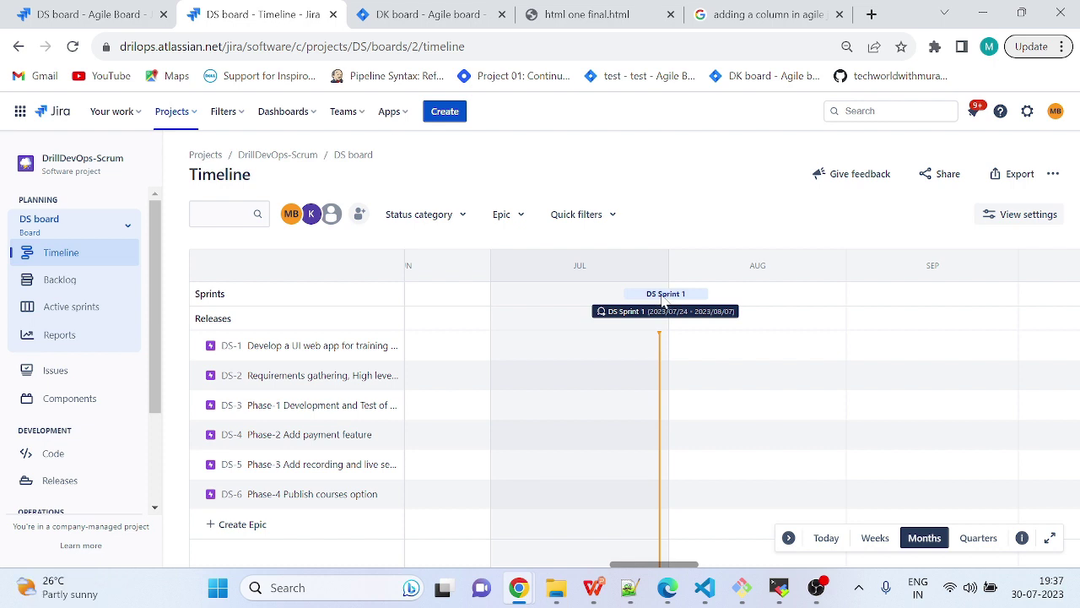
- Filter the timeline to the epics DS-1, DS-2, DS-3 and DS-5
left_click(506, 216)
left_click(516, 253)
left_click(506, 272)
left_click(506, 293)
left_click(508, 337)
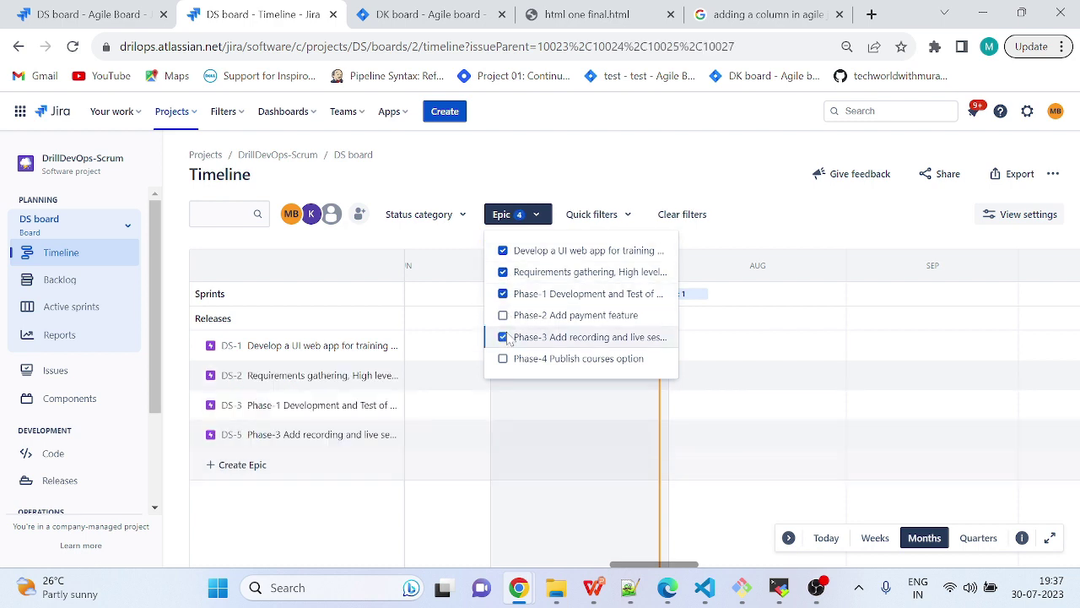
left_click(523, 215)
- Remove every selected epic from the timeline's epic filter
left_click(520, 214)
left_click(503, 250)
left_click(503, 250)
left_click(502, 271)
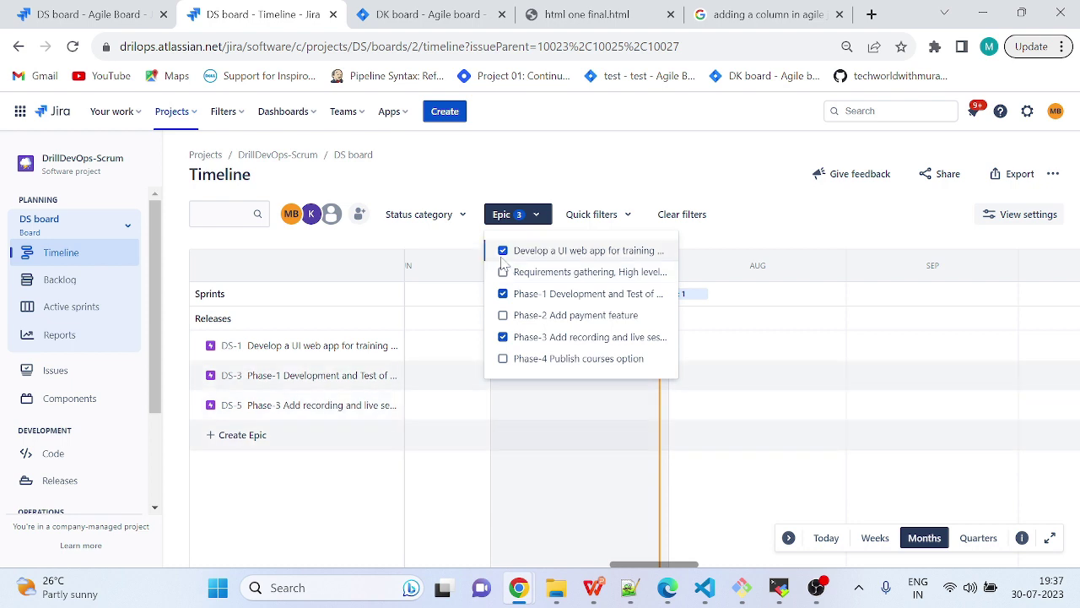
left_click(503, 251)
left_click(503, 294)
left_click(503, 337)
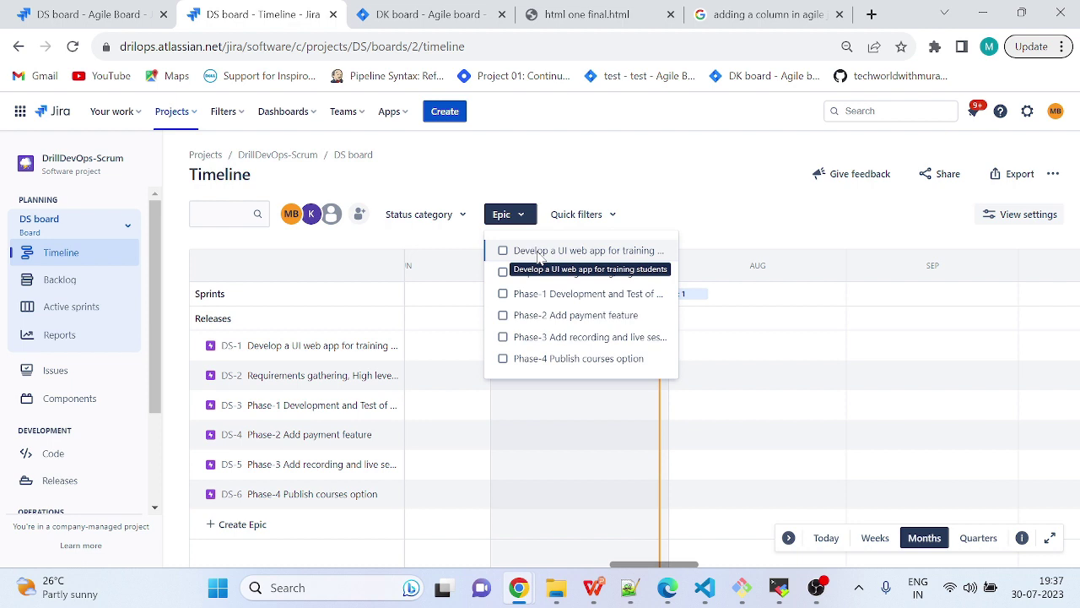
left_click(503, 214)
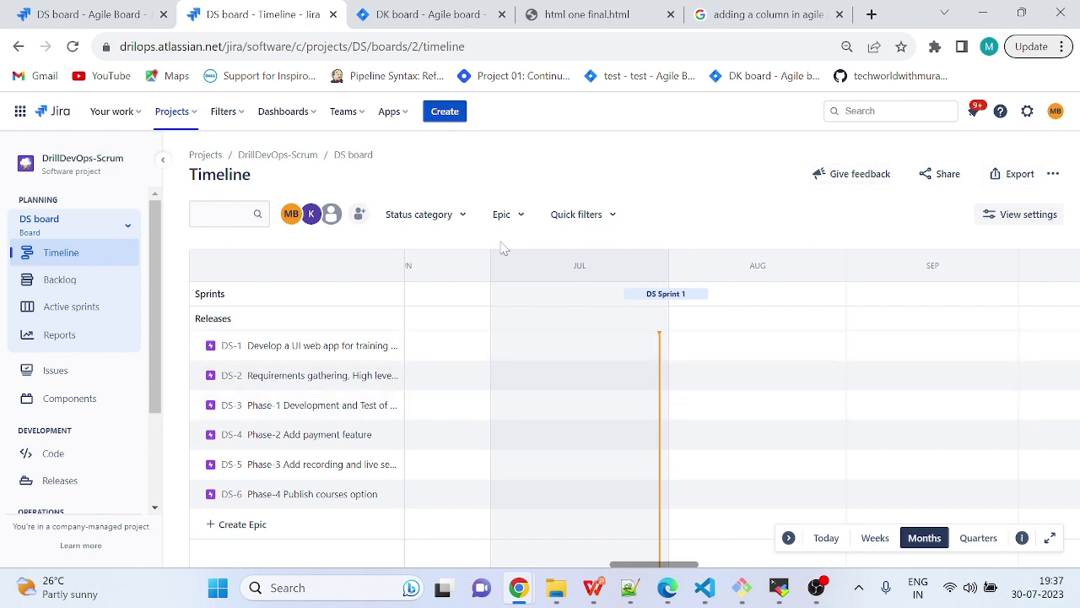
- Set the timeline scale to Weeks and bring today's date into view
left_click(831, 544)
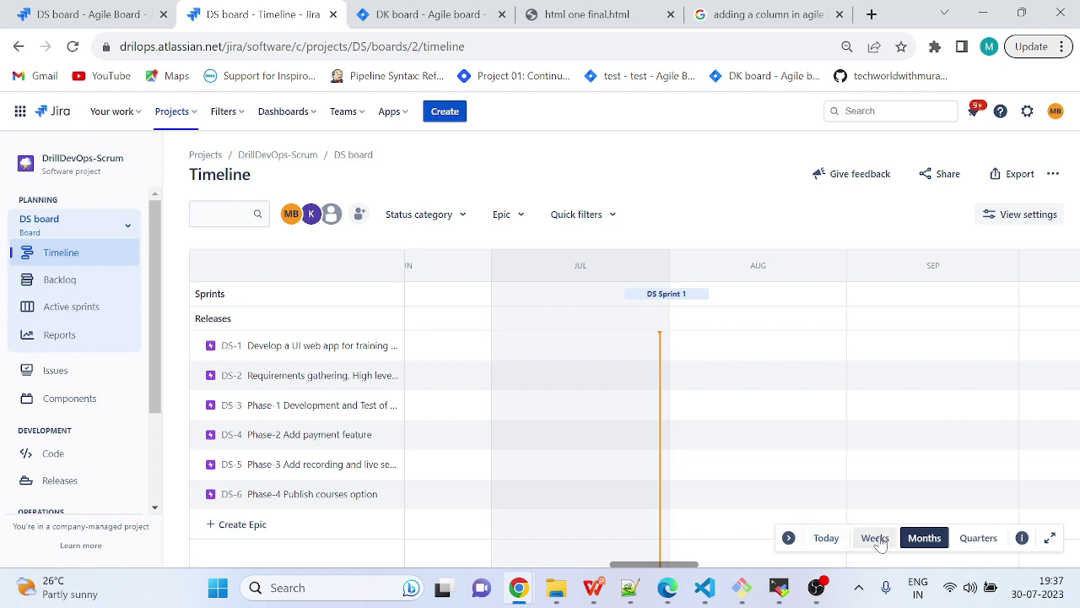
left_click(875, 537)
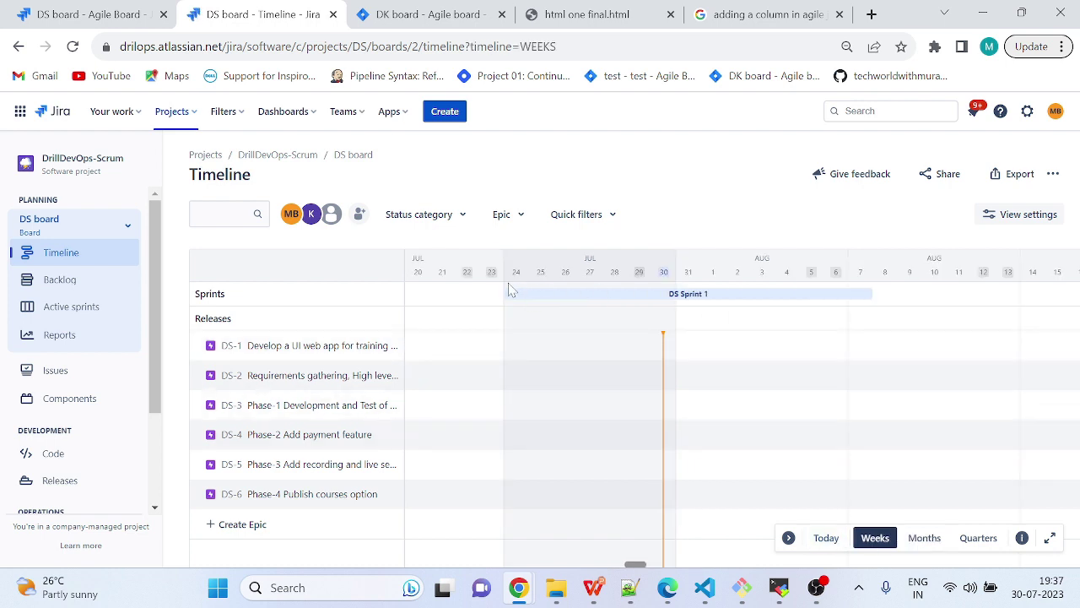
left_click(825, 537)
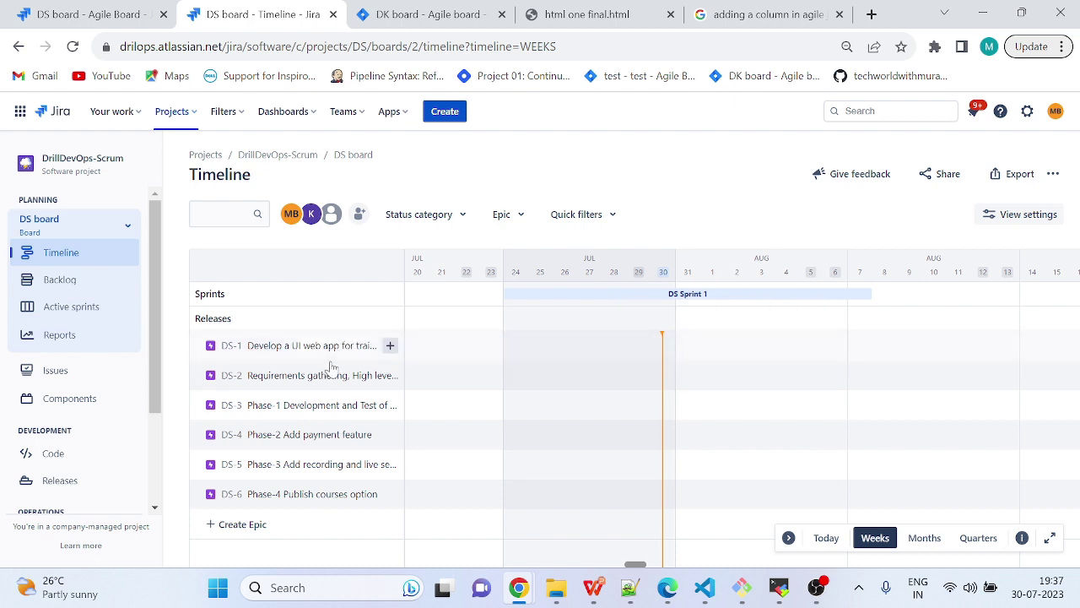
- Open the backlog and review DS Sprint 1's goal, date range and issues along with the unplanned backlog items
mouse_move(279, 345)
left_mouse_down()
mouse_move(273, 298)
mouse_move(277, 344)
left_mouse_up()
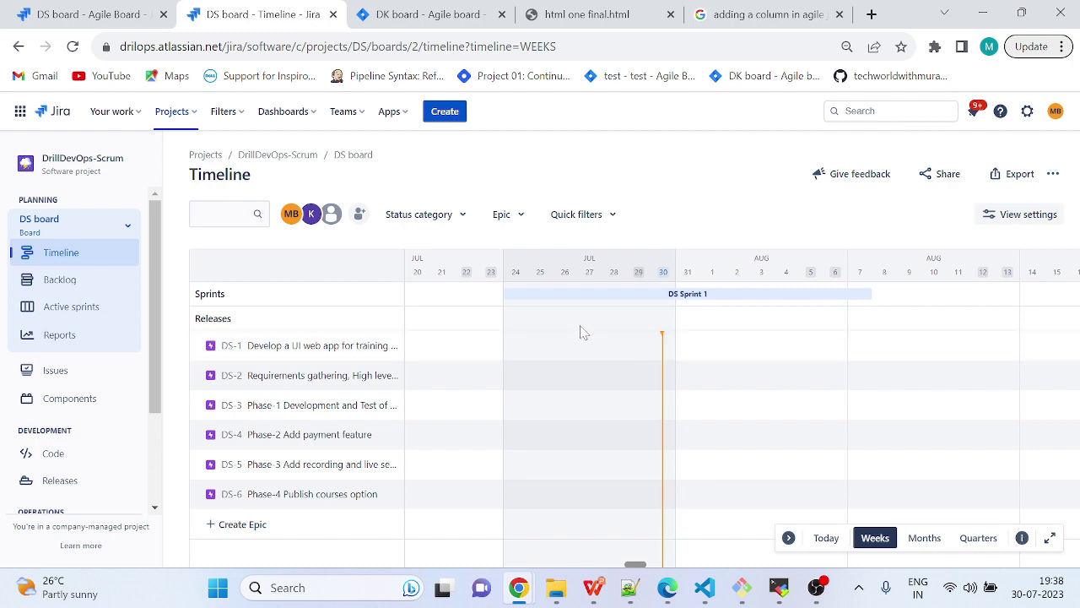
left_click(88, 286)
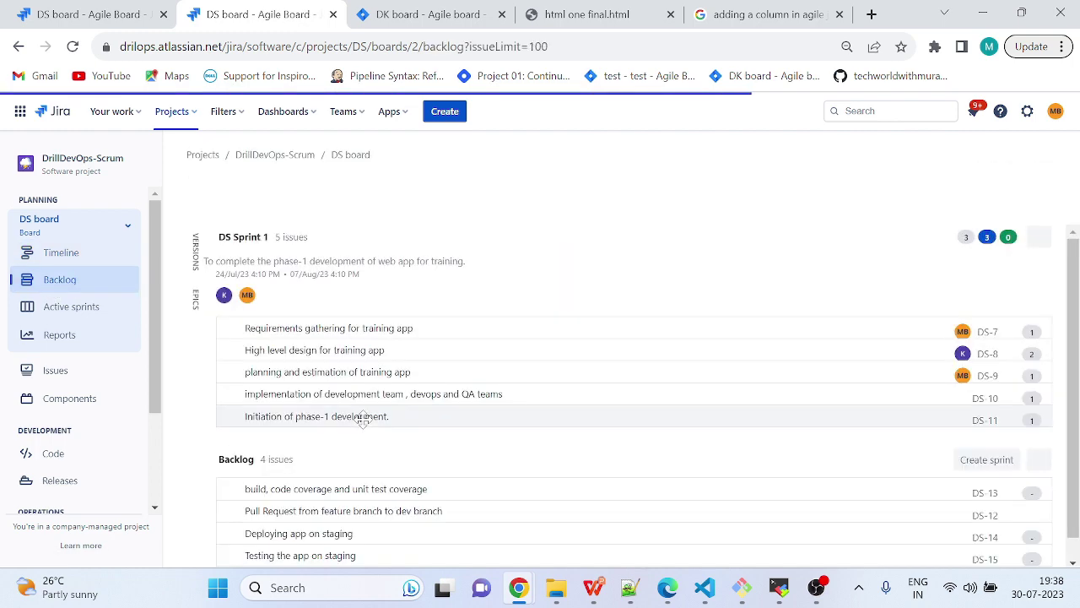
scroll(364, 424, "down", 2)
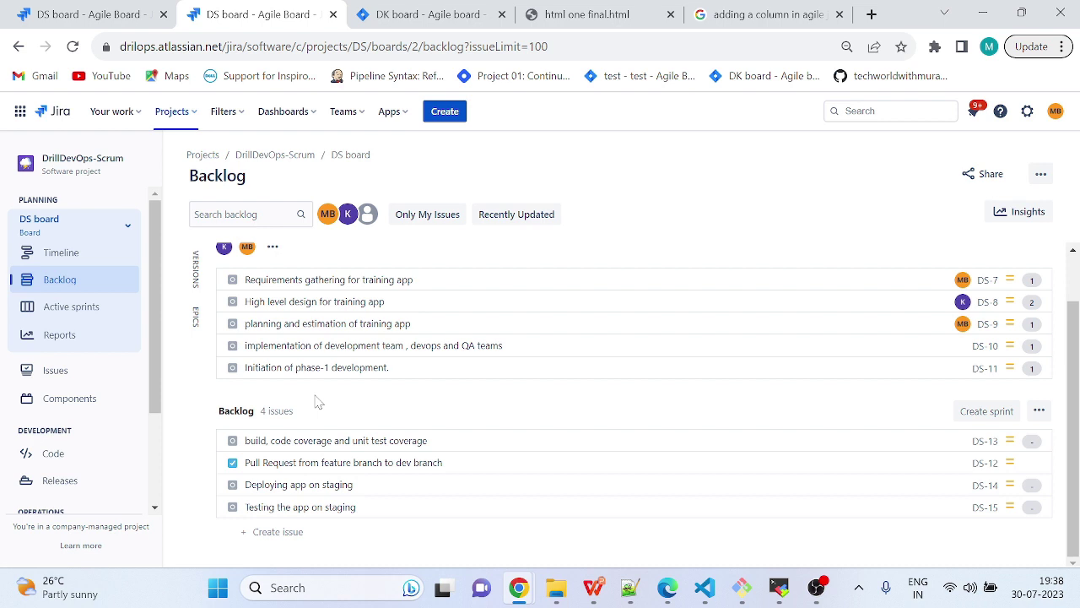
scroll(319, 402, "up", 1)
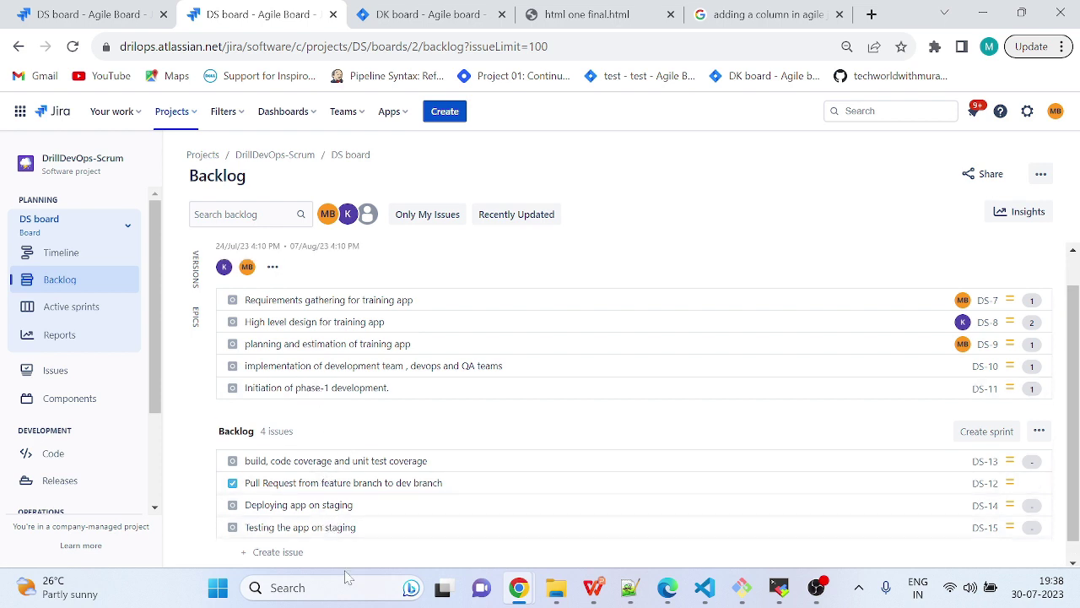
scroll(334, 354, "up", 2)
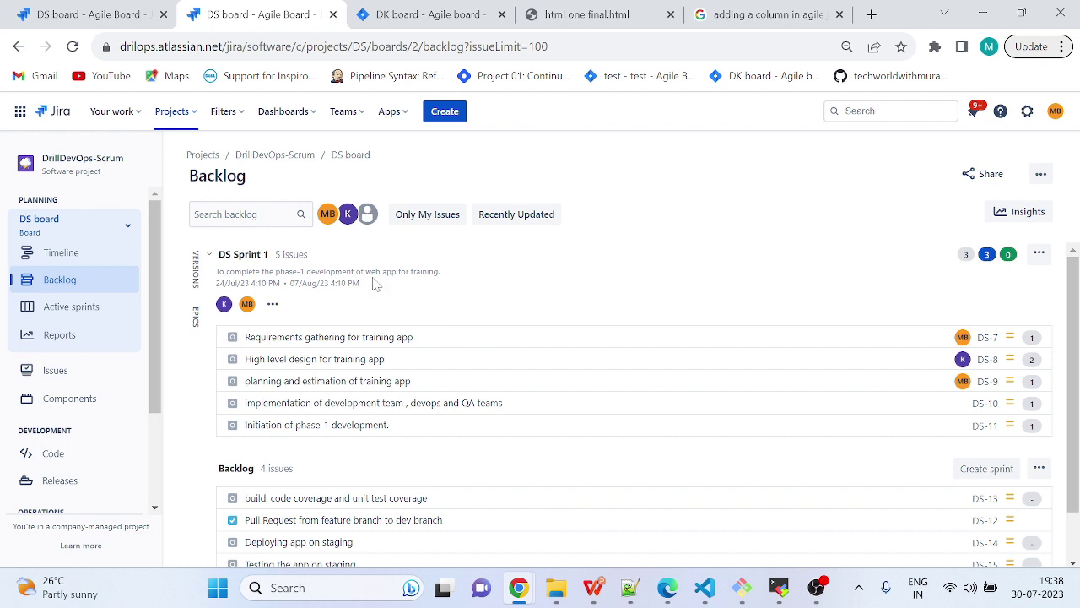
mouse_move(209, 297)
left_mouse_down()
mouse_move(203, 257)
mouse_move(217, 283)
left_mouse_up()
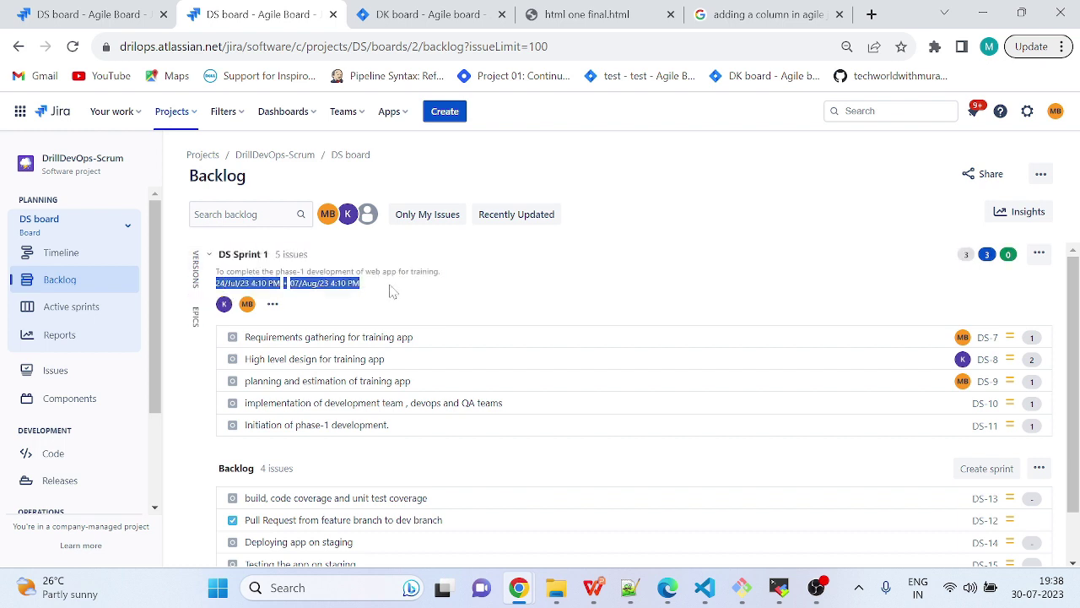
left_click(408, 308)
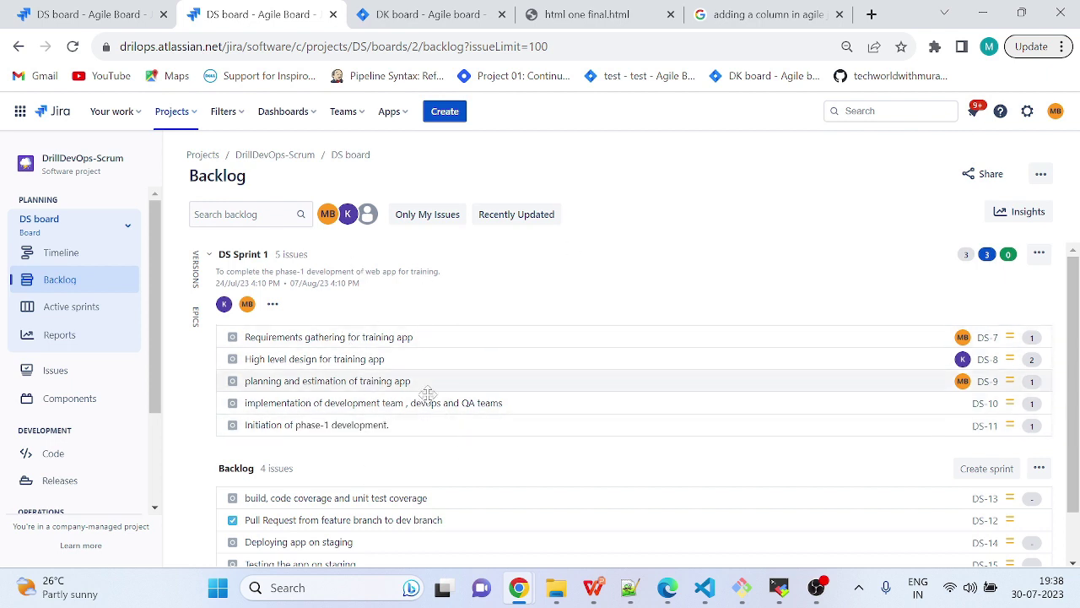
scroll(341, 540, "down", 1)
scroll(338, 526, "up", 1)
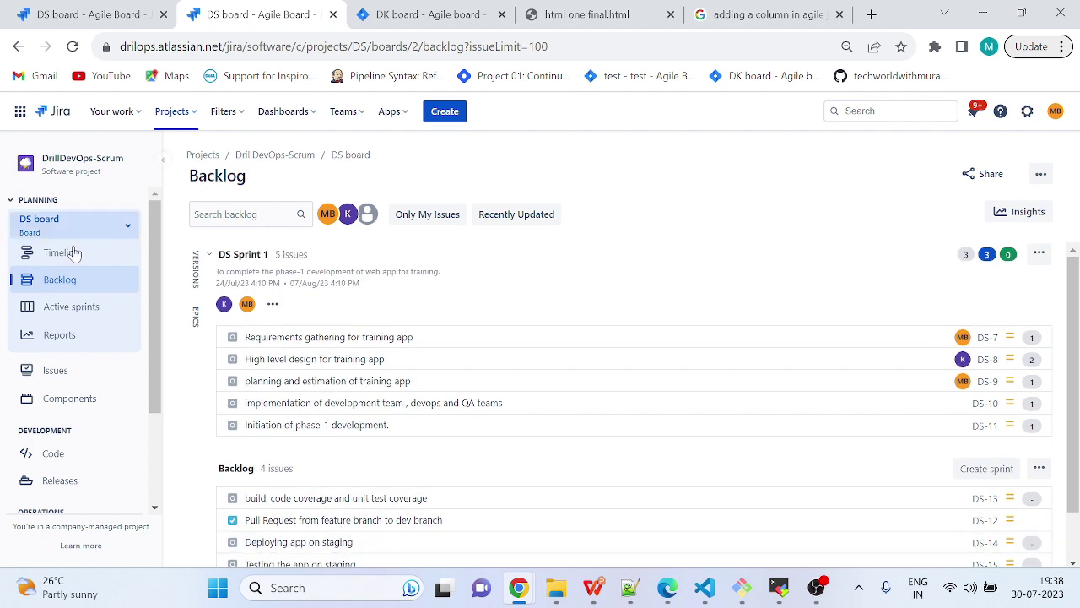
- Open the active sprint board and look through the cards in the To Do column
left_click(90, 307)
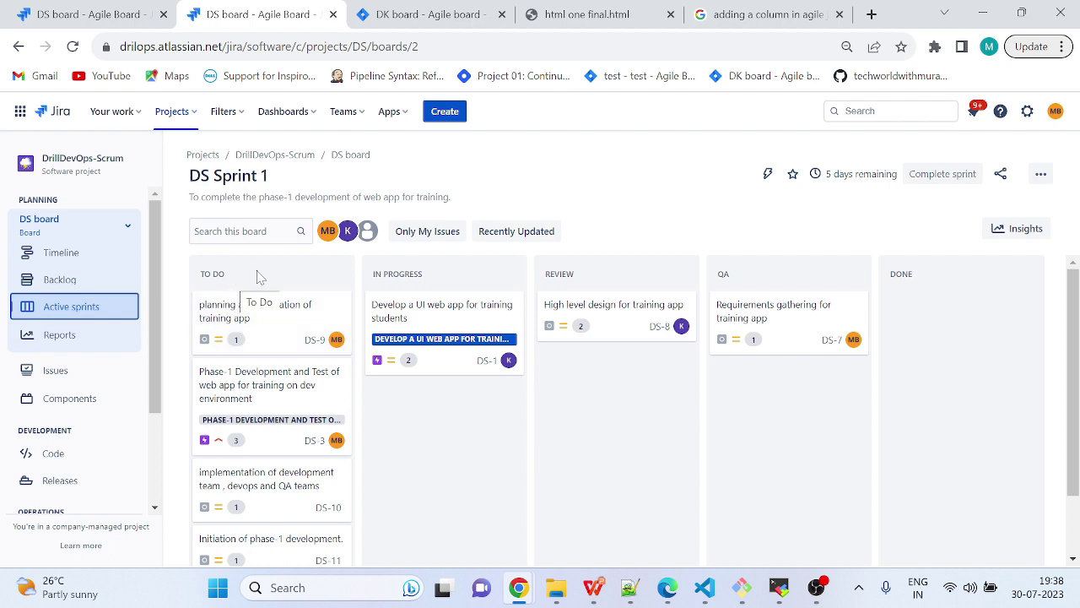
scroll(248, 501, "down", 1)
scroll(250, 506, "up", 1)
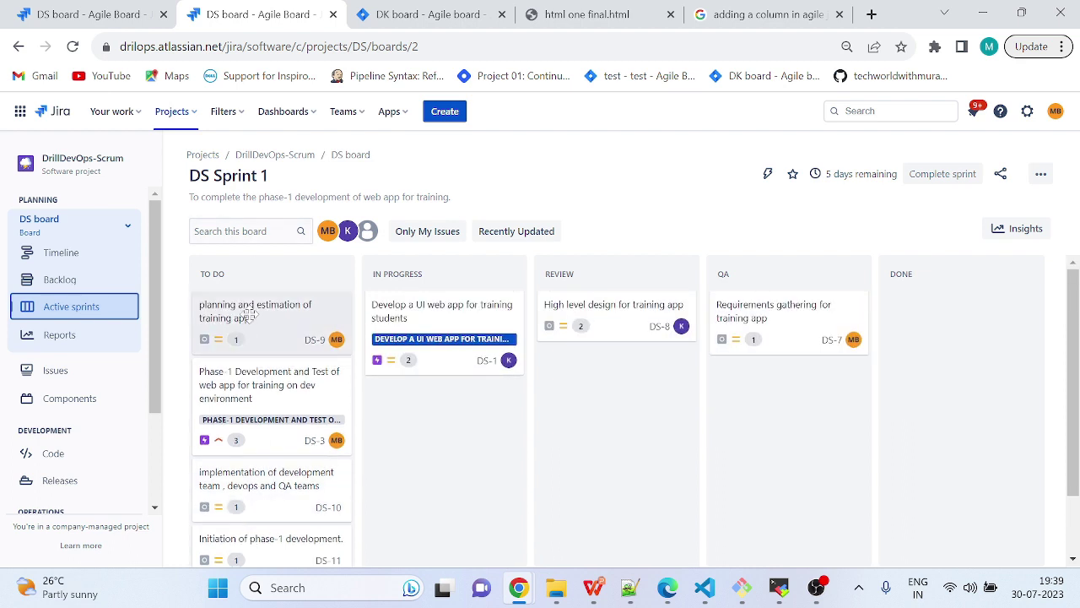
scroll(261, 438, "down", 1)
scroll(287, 320, "up", 1)
scroll(272, 503, "down", 1)
scroll(254, 377, "up", 1)
- Check the assignee of the planning and estimation story DS-9, and briefly open the epic DS-3
left_click(289, 306)
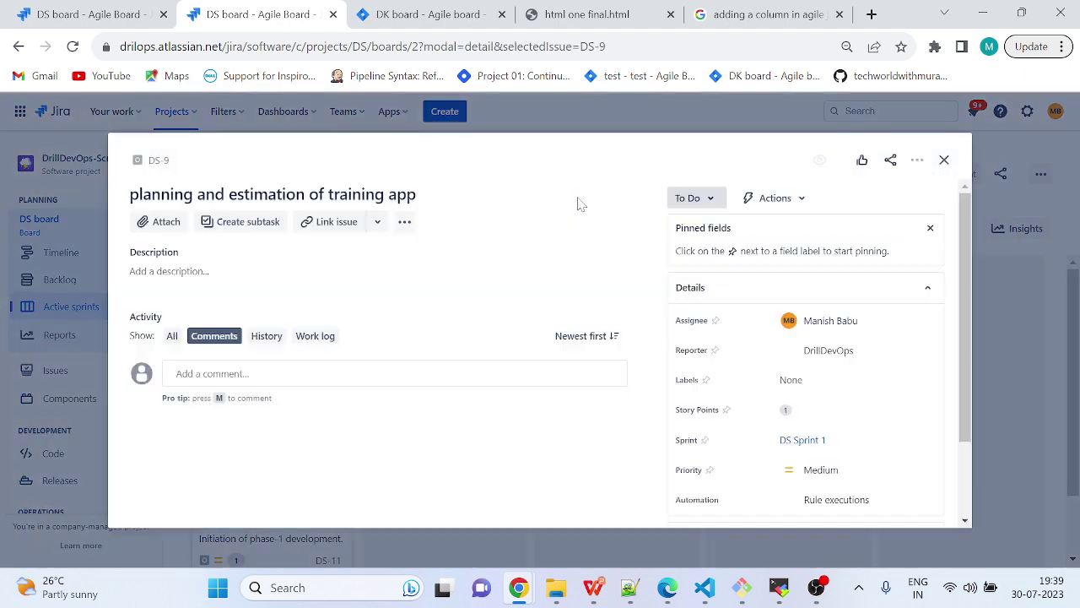
mouse_move(852, 332)
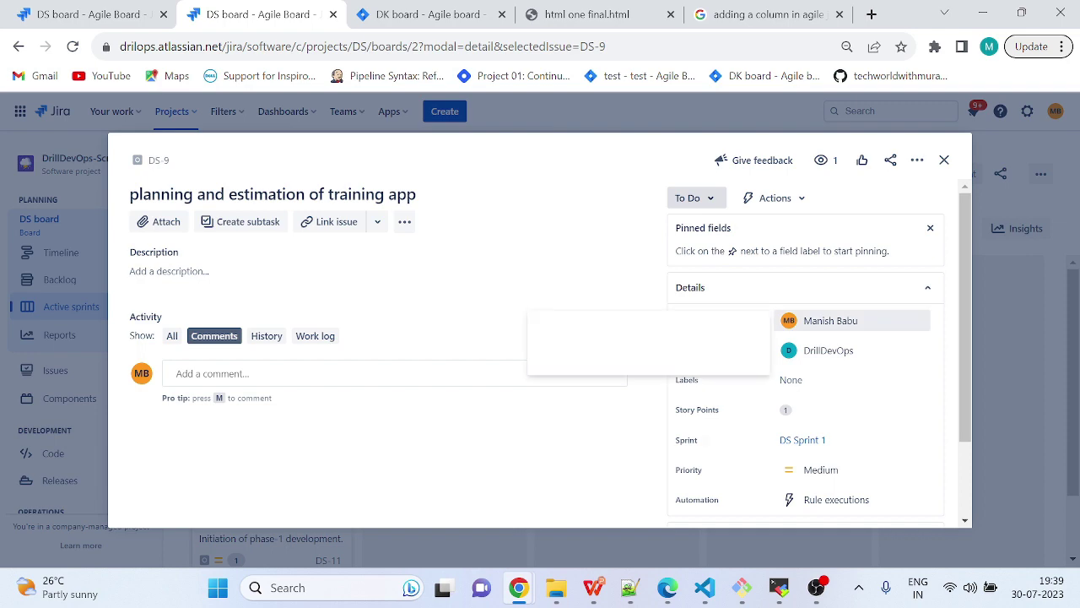
left_click(944, 159)
left_click(246, 400)
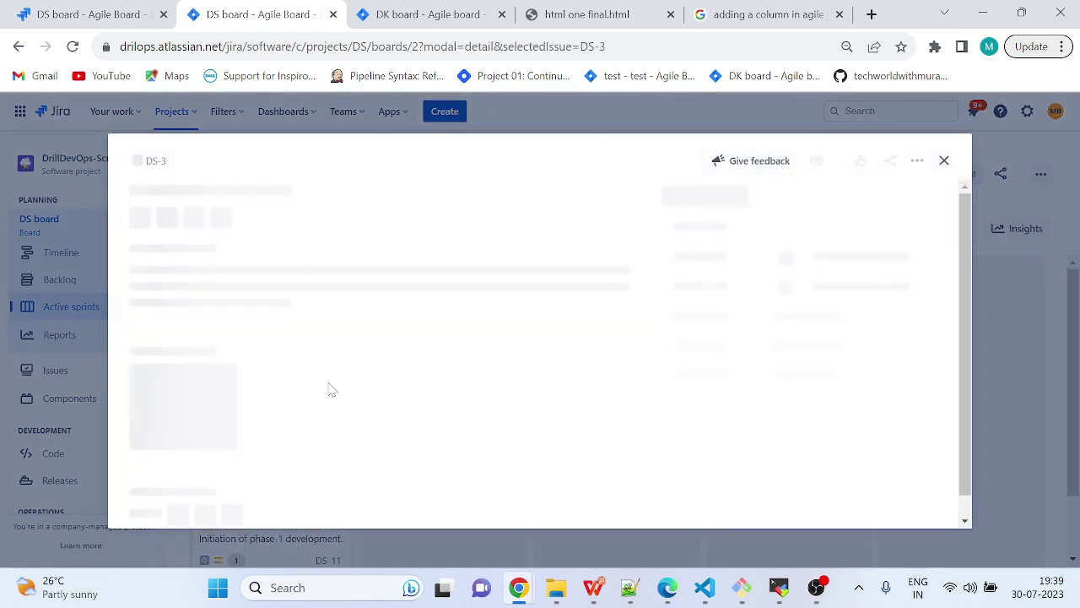
left_click(942, 159)
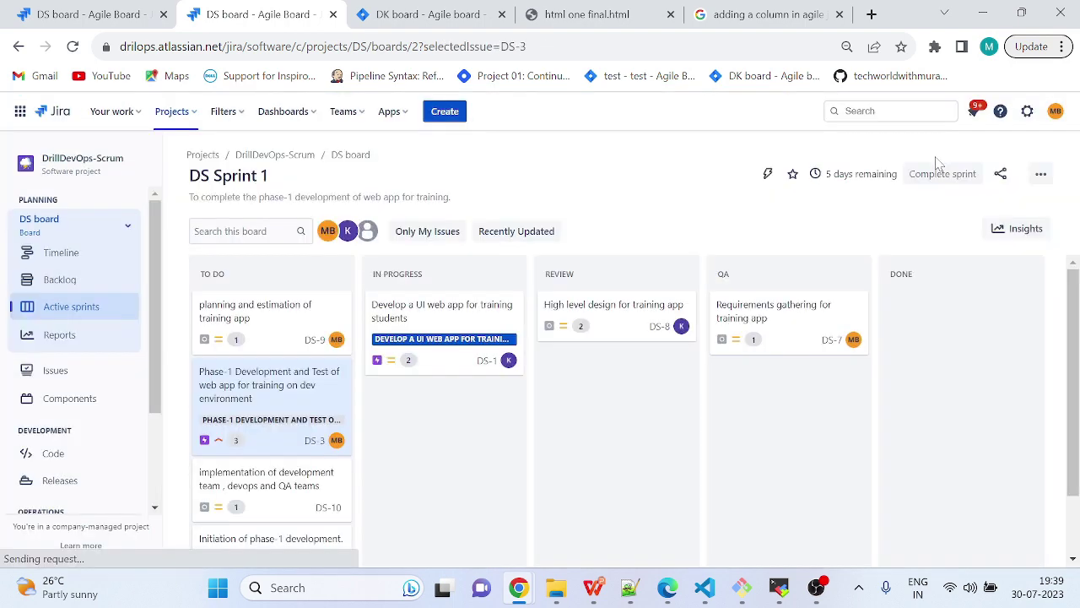
- Assign issue DS-10, implementation of the development, devops and QA teams, to the team member with initial K
scroll(295, 474, "down", 2)
left_click(290, 441)
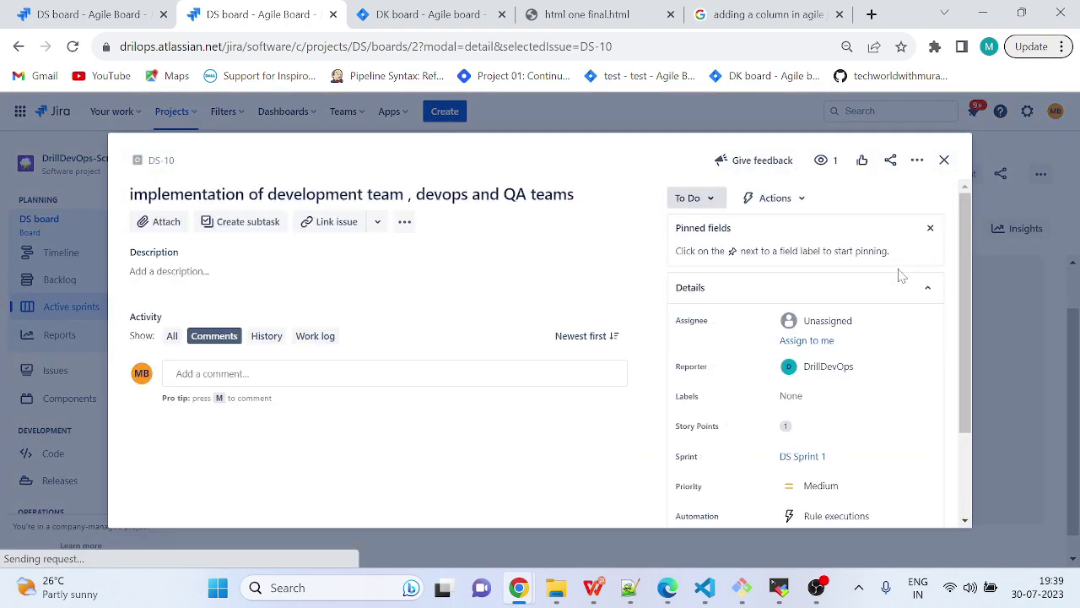
left_click(838, 320)
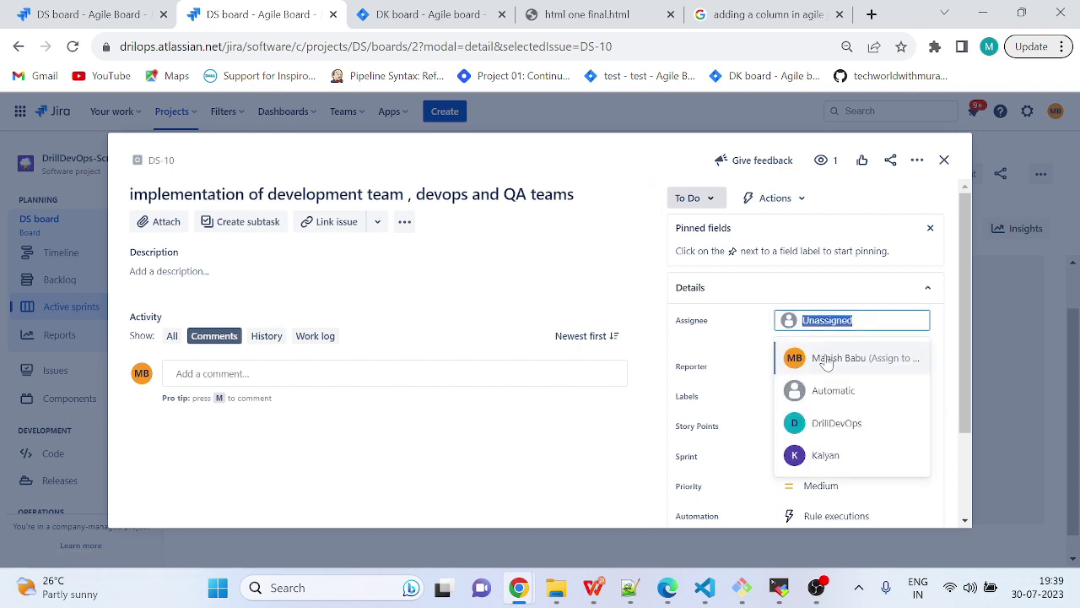
left_click(830, 456)
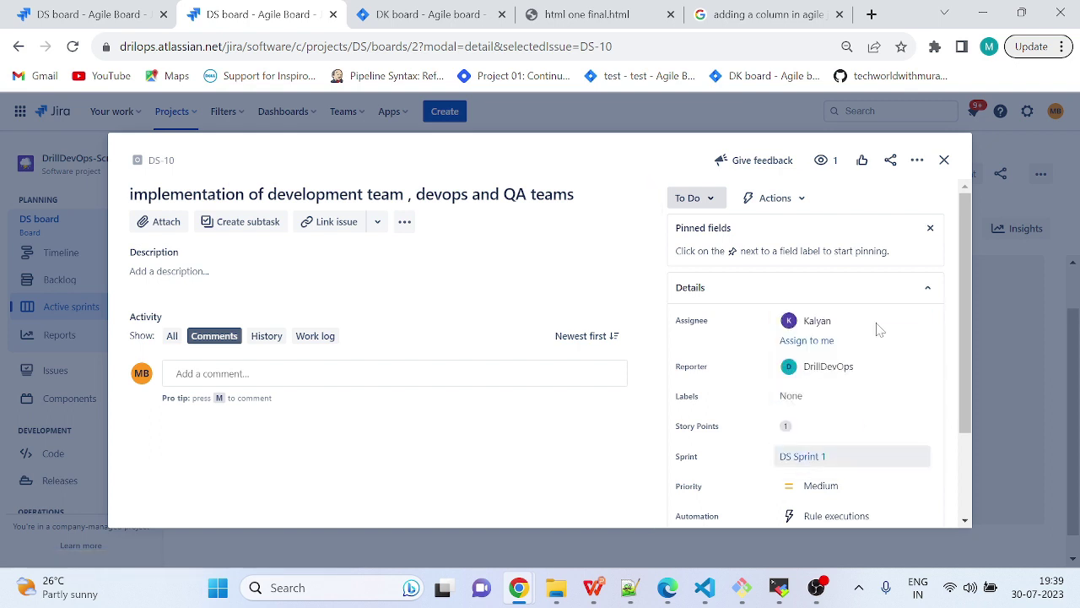
left_click(944, 161)
- Assign issue DS-11, Initiation of phase-1 development, to DrillDevOps
left_click(294, 485)
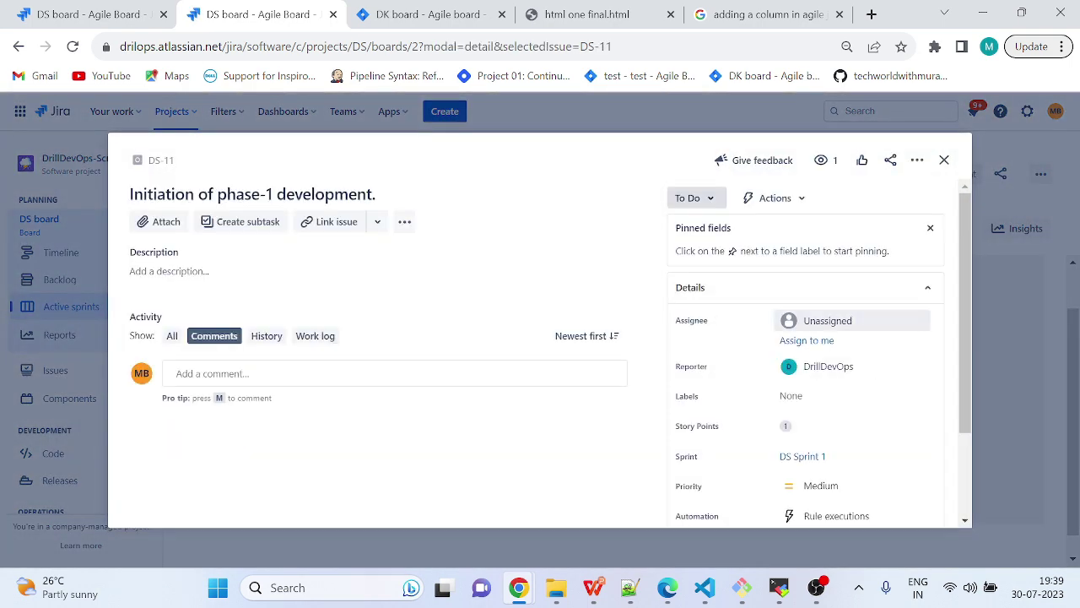
left_click(852, 320)
left_click(840, 426)
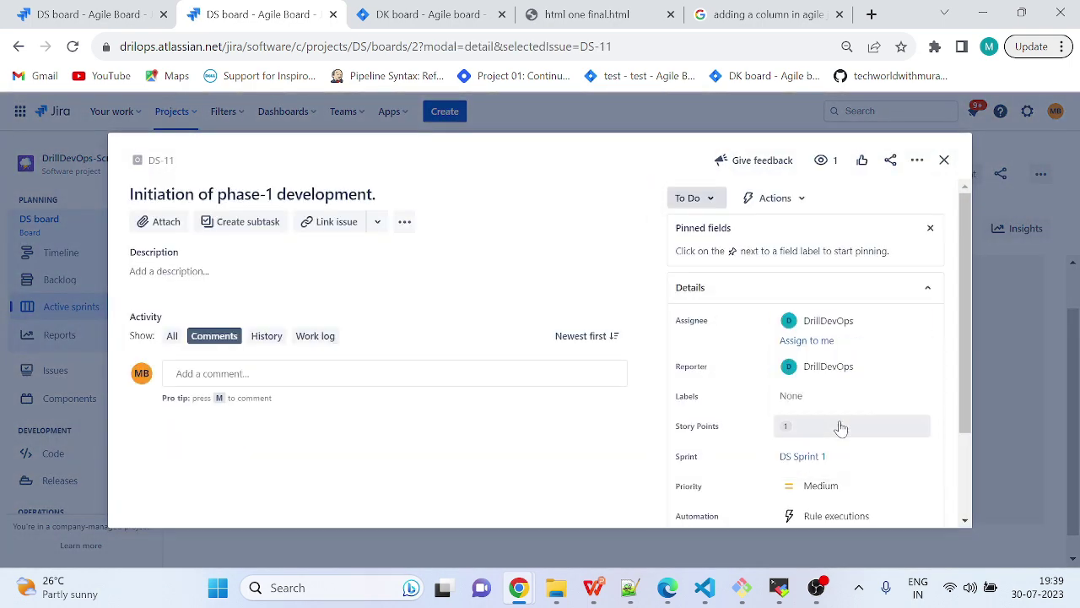
left_click(944, 160)
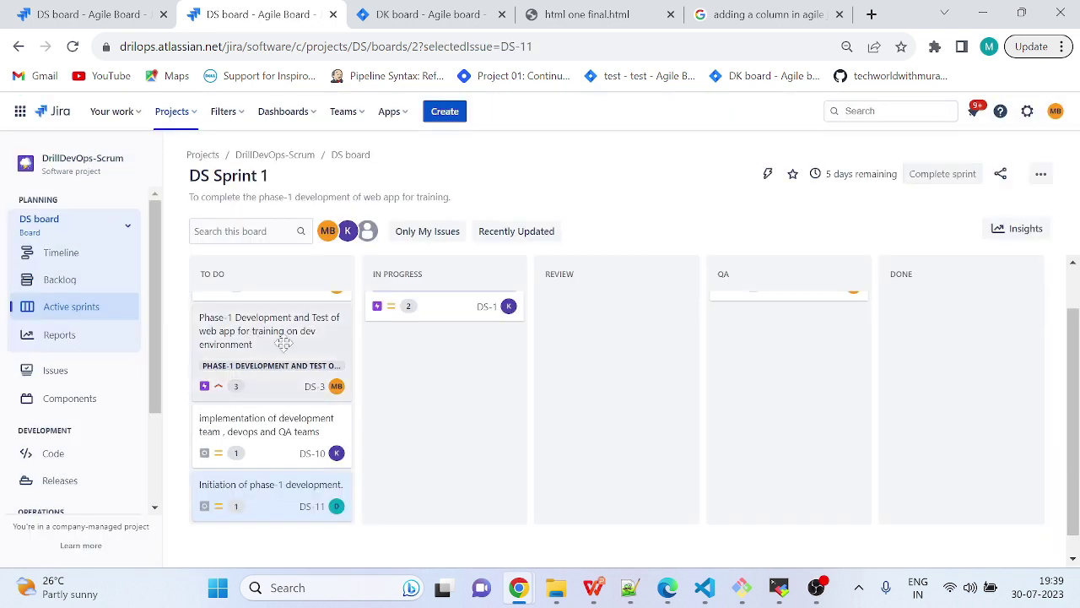
scroll(283, 343, "up", 2)
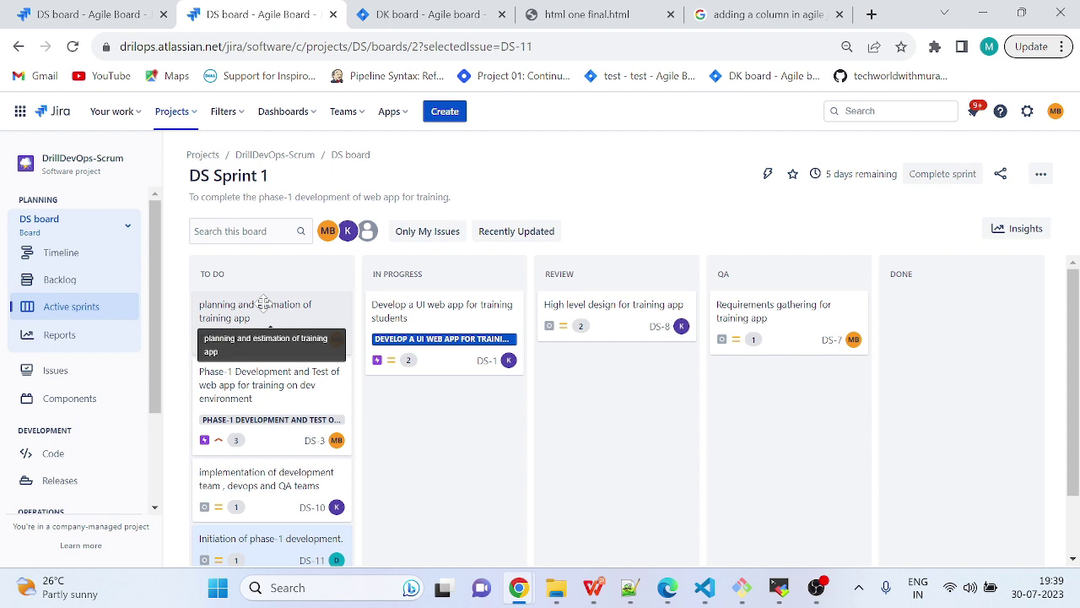
- Review the assignees of the sprint issues and the remaining unplanned issues in the backlog
left_click(60, 286)
scroll(321, 396, "down", 2)
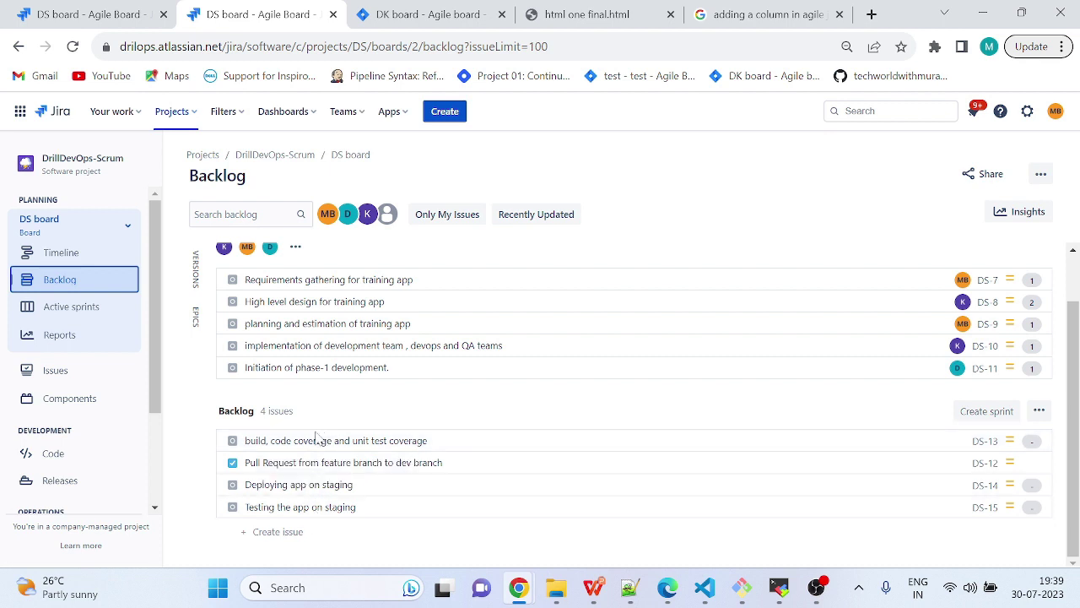
scroll(300, 542, "up", 1)
scroll(303, 509, "down", 1)
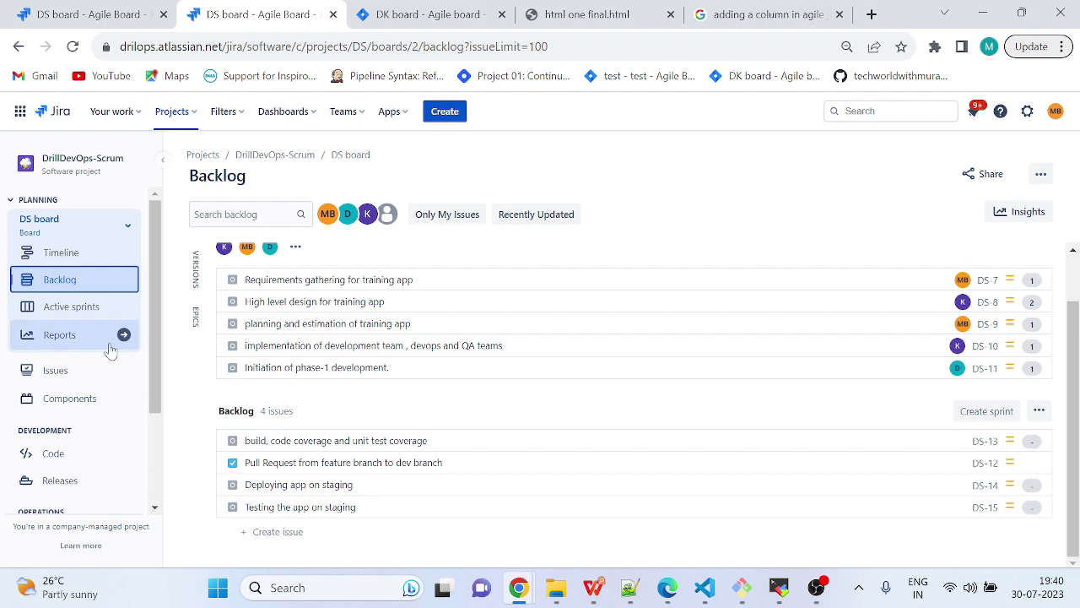
- Return to the active sprint board and examine the details and available issue types of DS-9
left_click(91, 308)
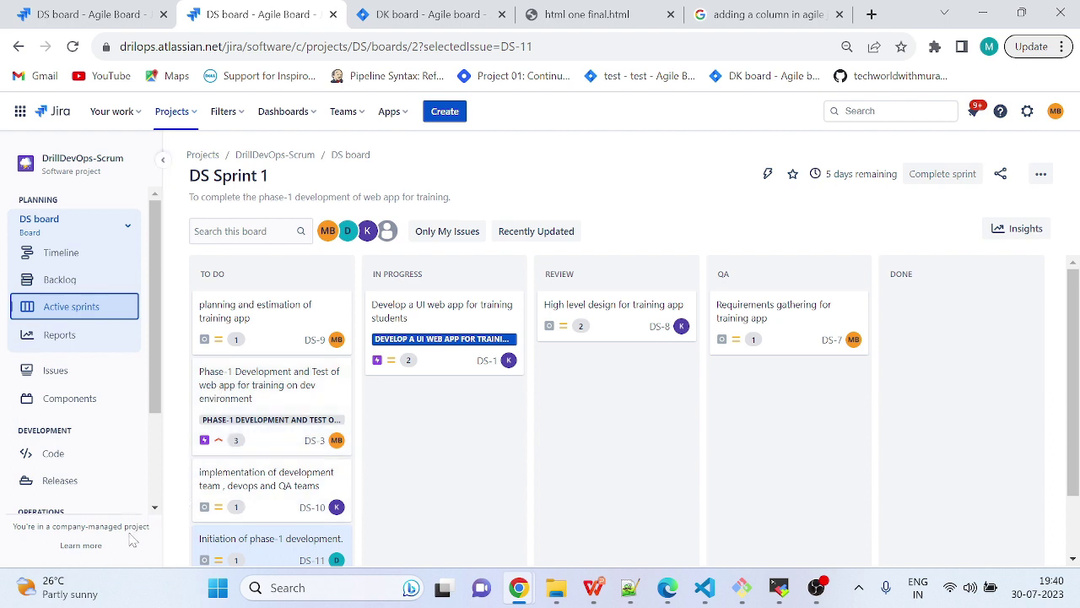
scroll(253, 447, "down", 1)
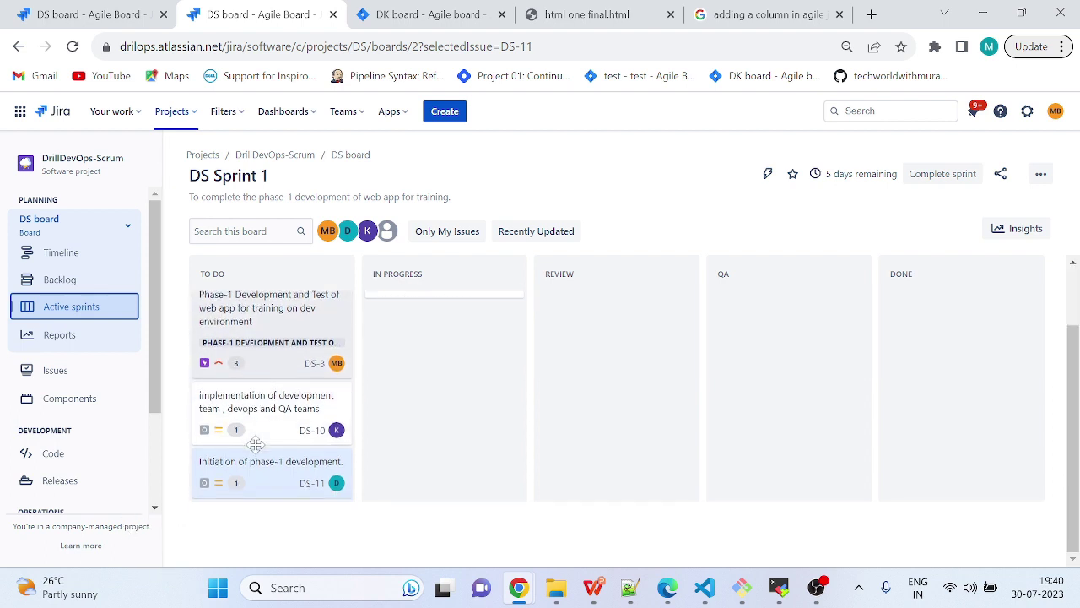
scroll(258, 451, "up", 1)
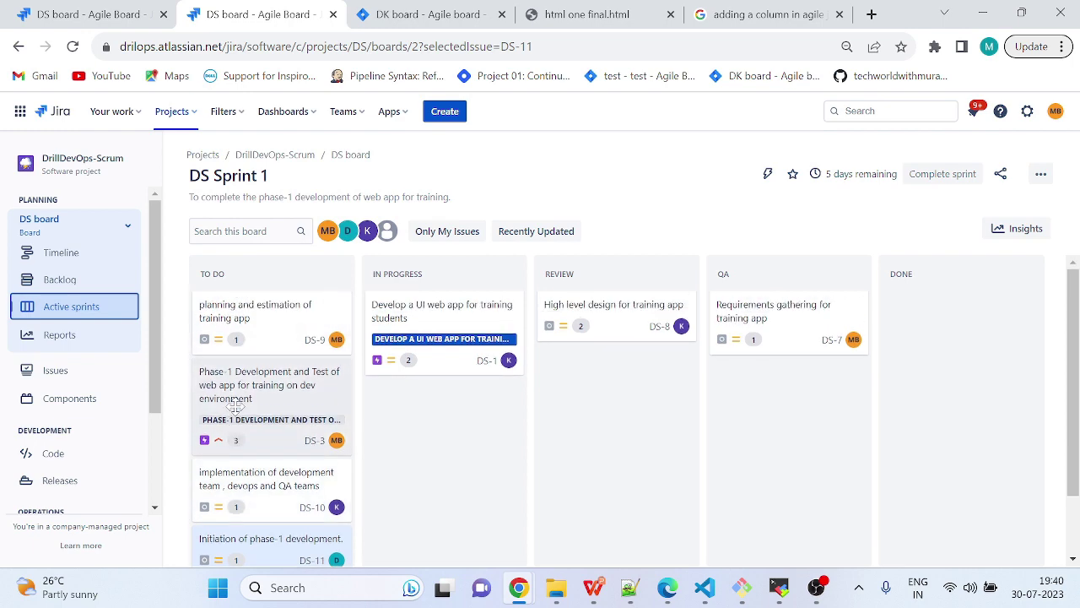
left_click(278, 325)
scroll(843, 379, "down", 1)
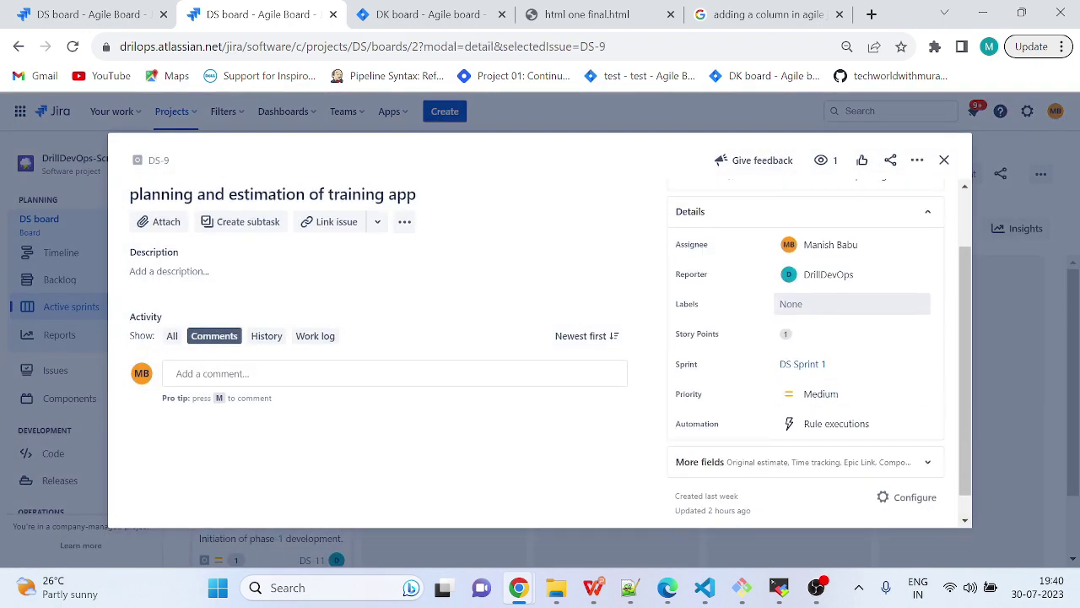
left_click(139, 161)
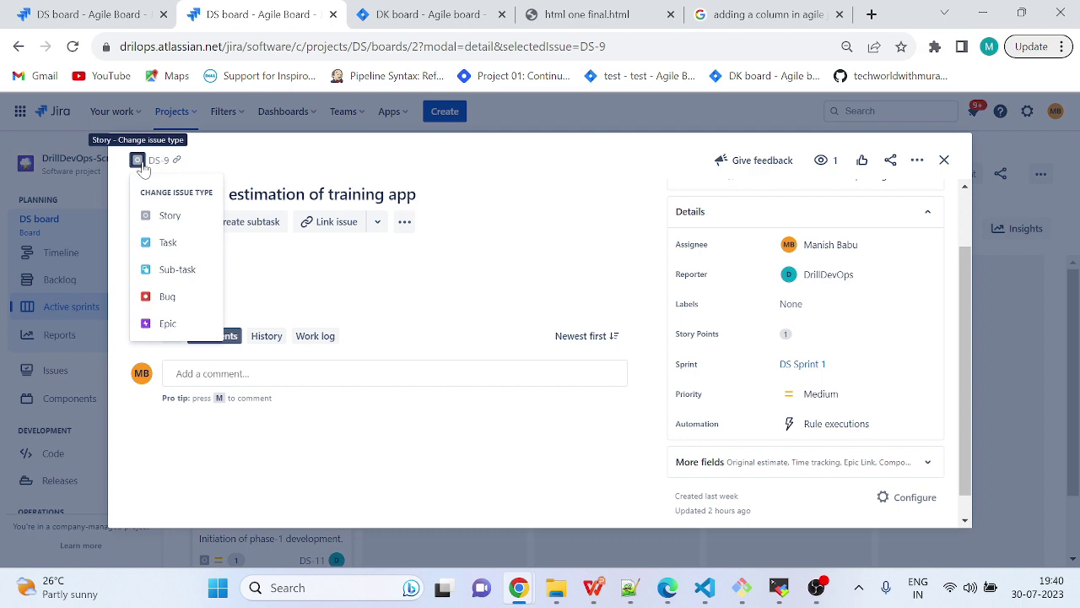
left_click(589, 166)
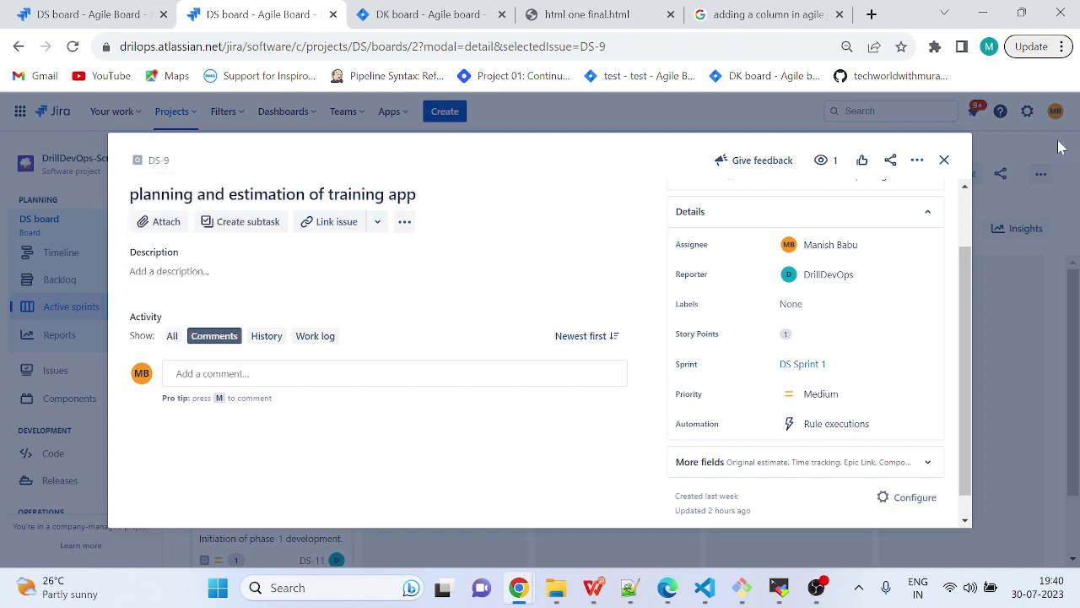
left_click(945, 160)
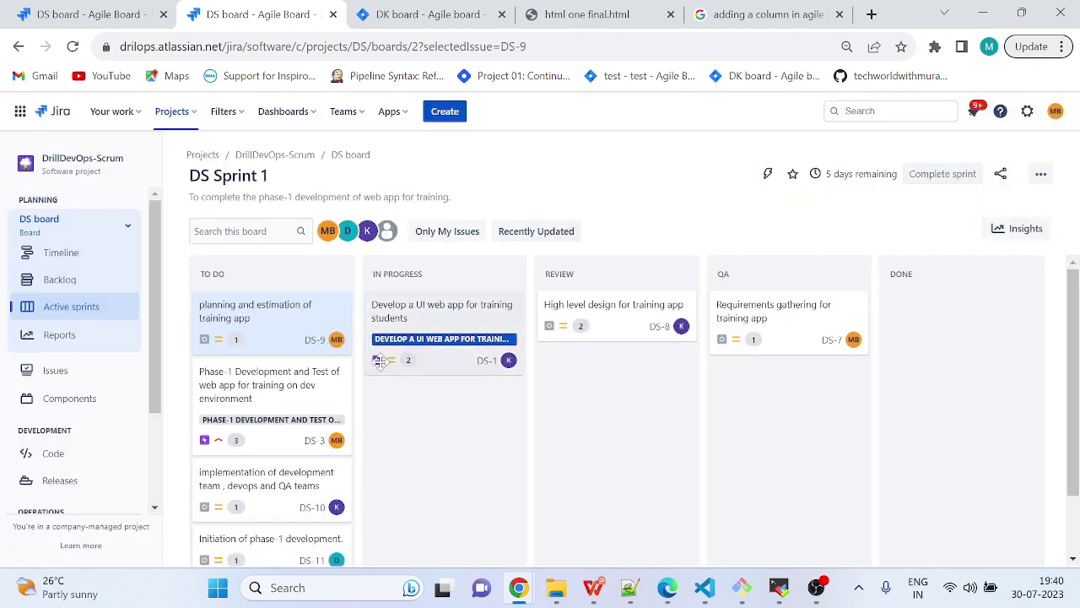
- Compare the issue types and details of DS-1 in progress and DS-8 in review, ending on DS-1
left_click(438, 318)
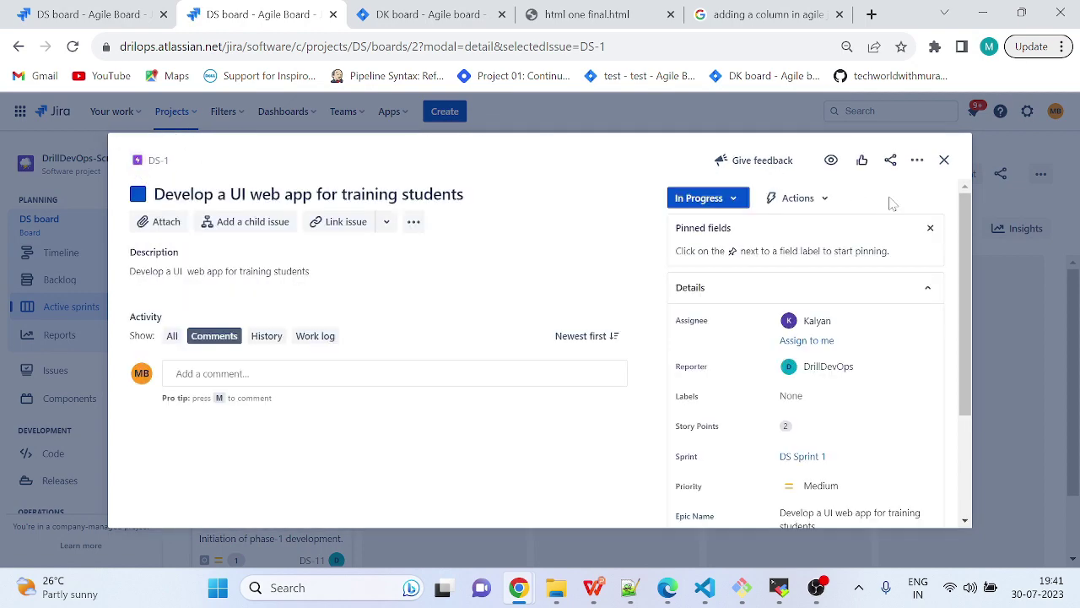
left_click(943, 160)
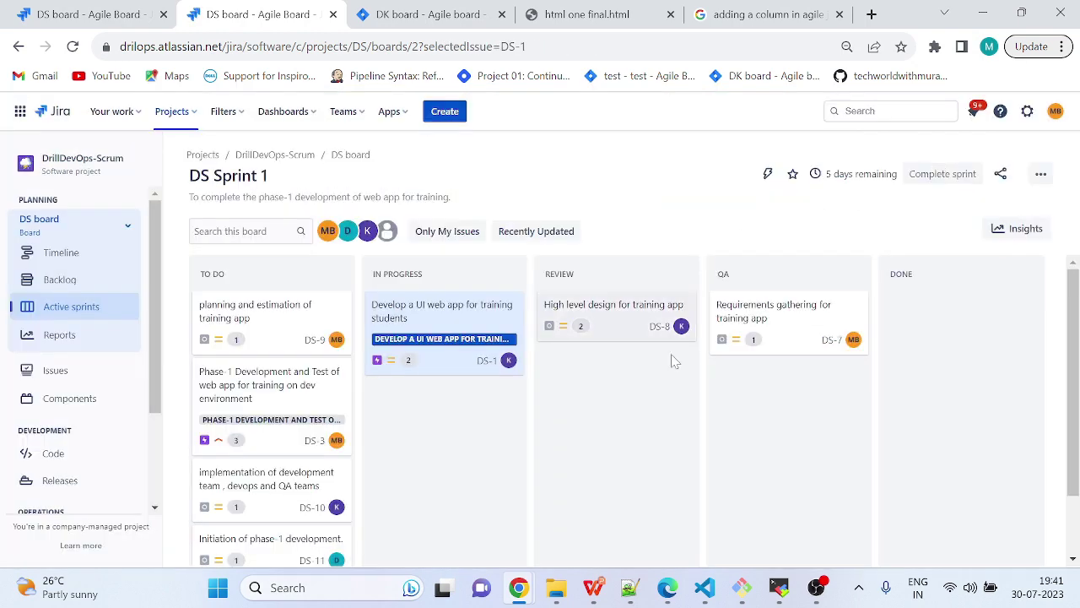
left_click(635, 314)
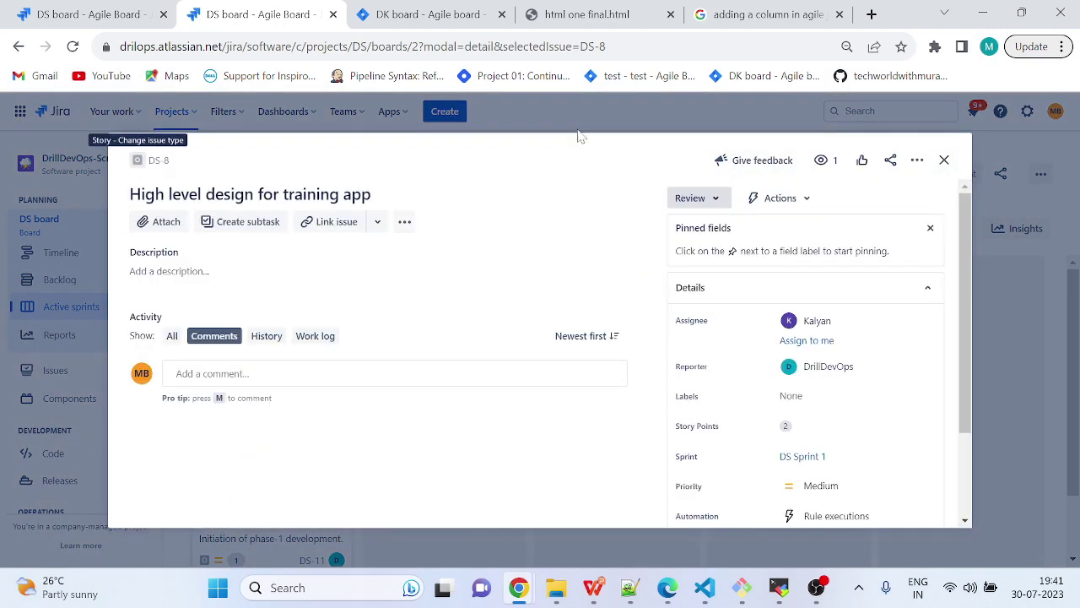
left_click(944, 160)
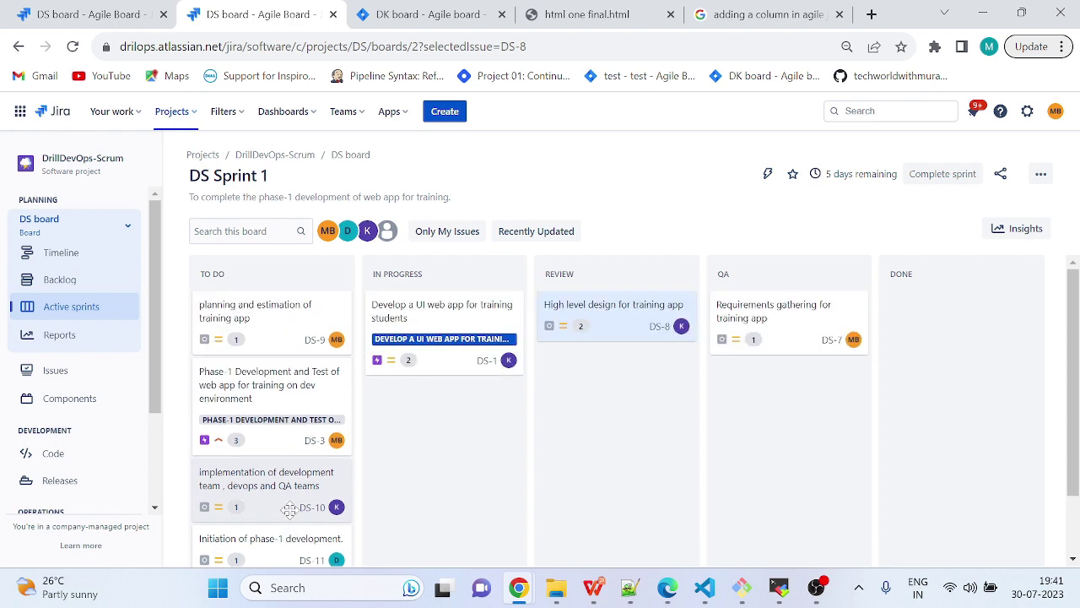
left_click(435, 305)
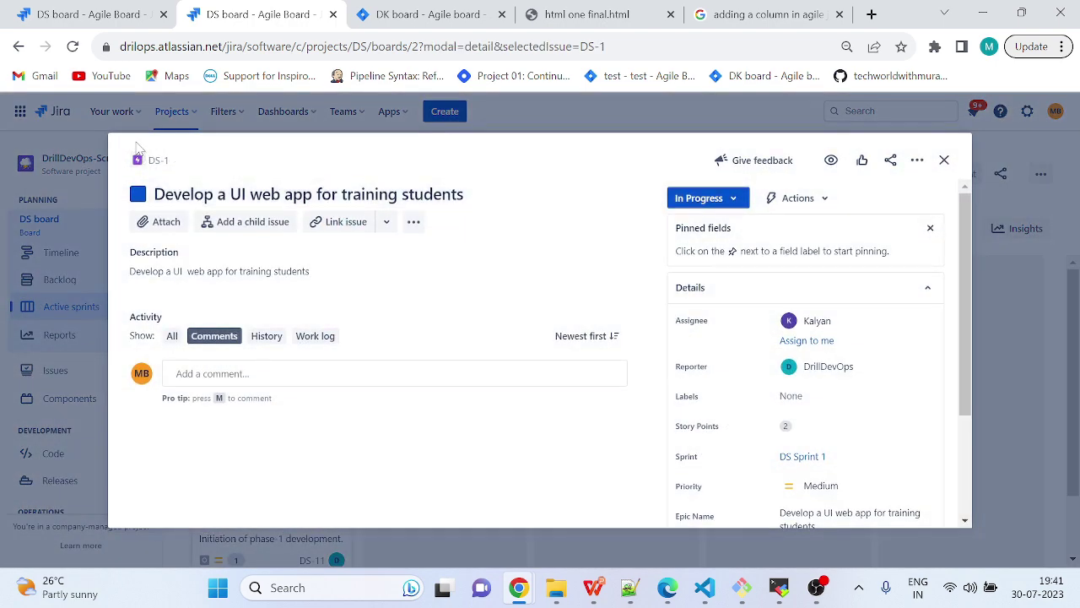
- Change the issue type of DS-1 to Task and return to the sprint board
left_click(138, 159)
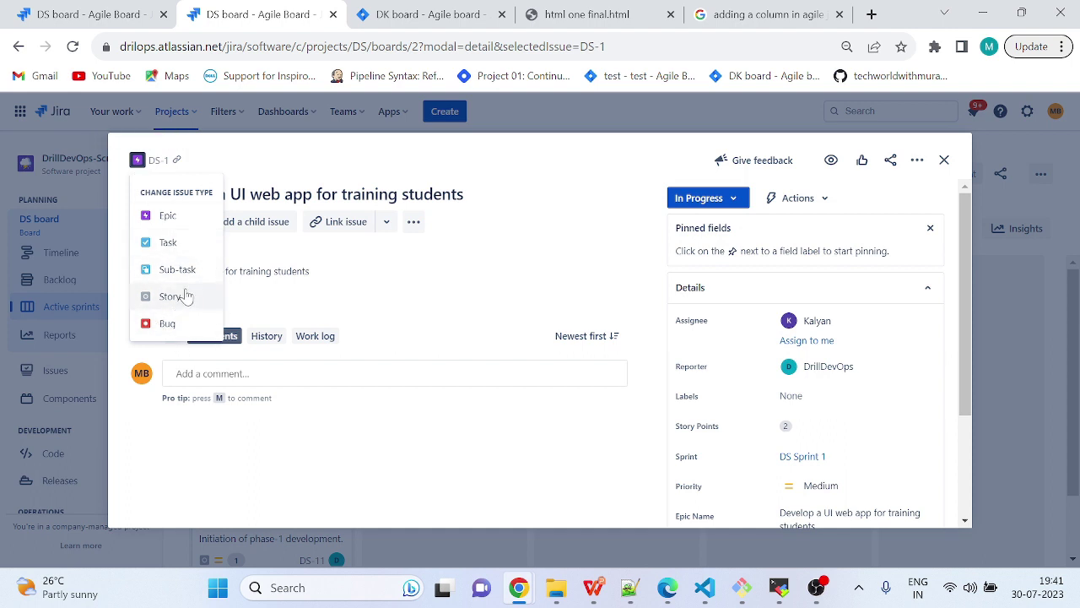
left_click(168, 243)
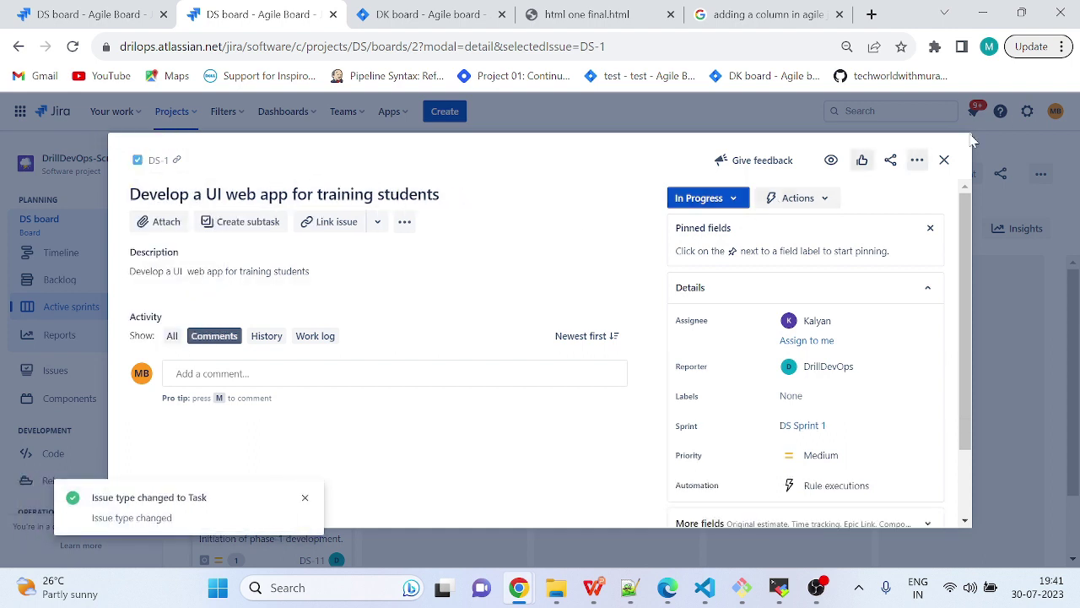
left_click(944, 159)
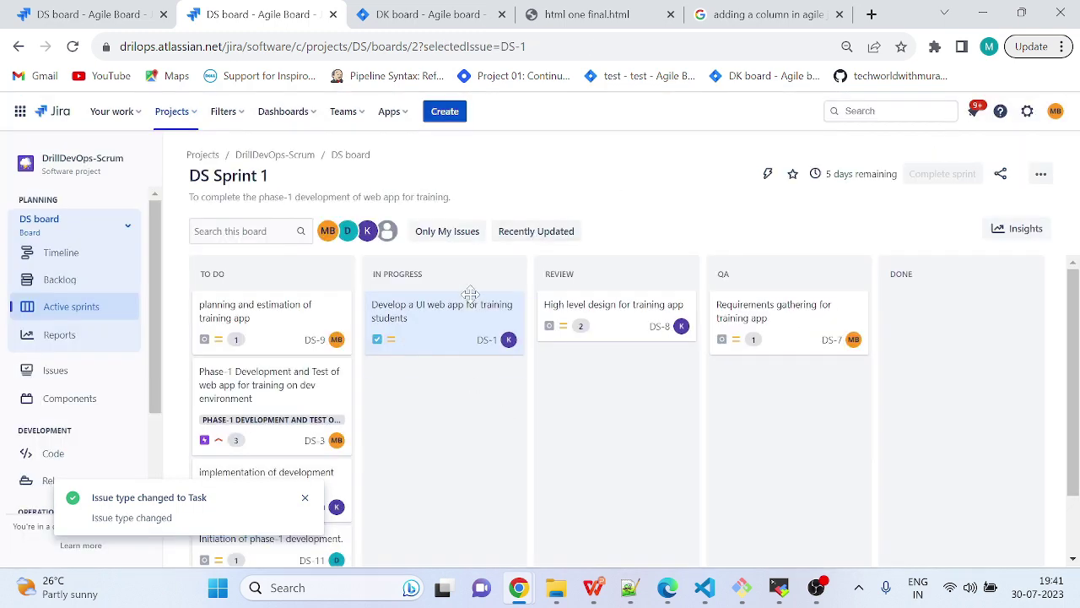
- Change the issue type of DS-1 back to Epic, return to the board and dismiss the notifications
left_click(372, 343)
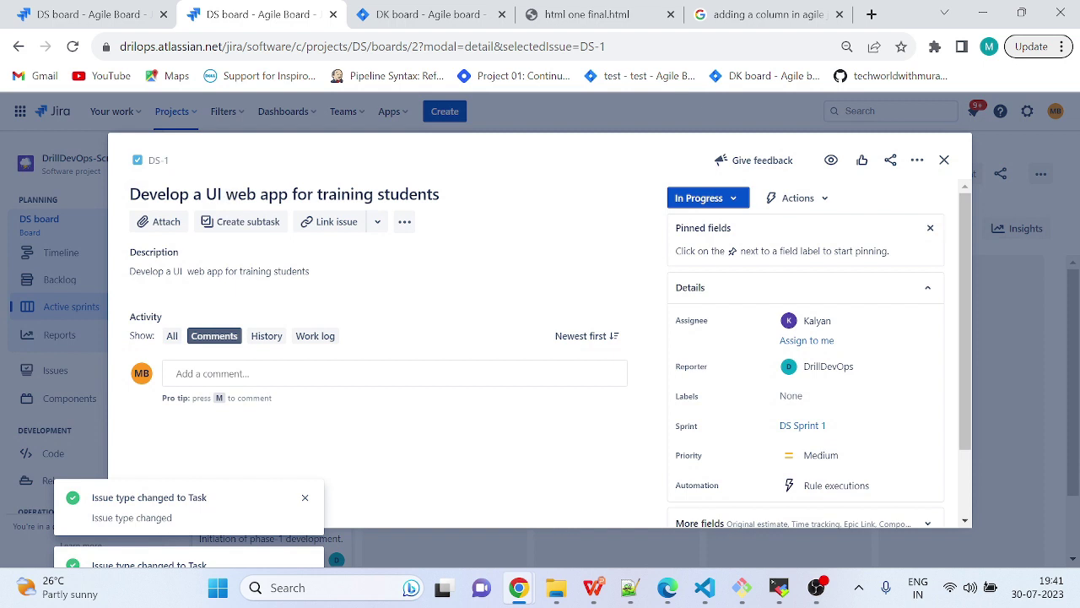
left_click(137, 160)
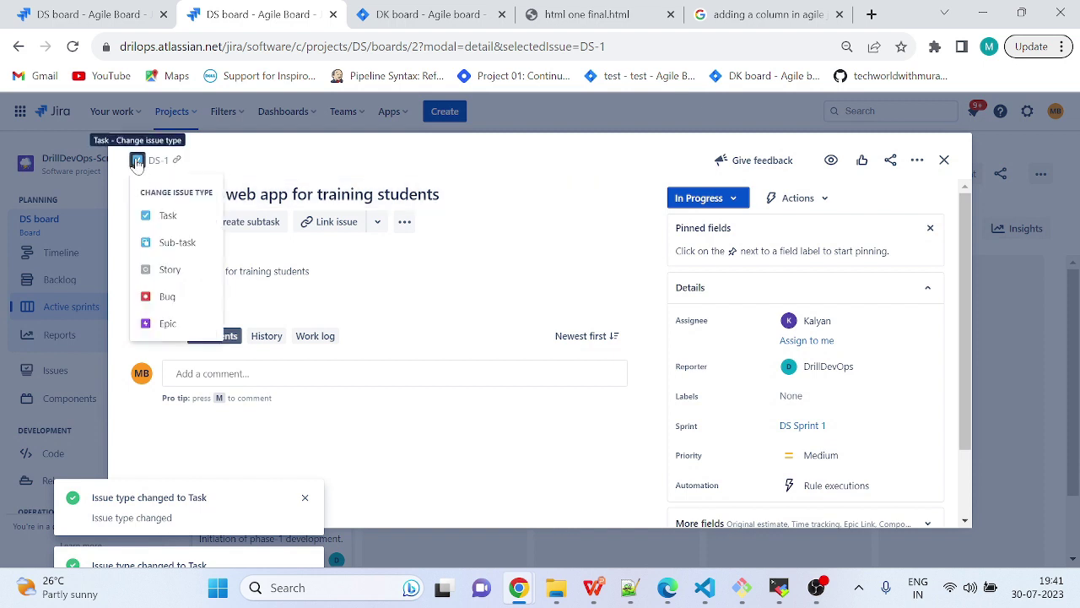
left_click(167, 323)
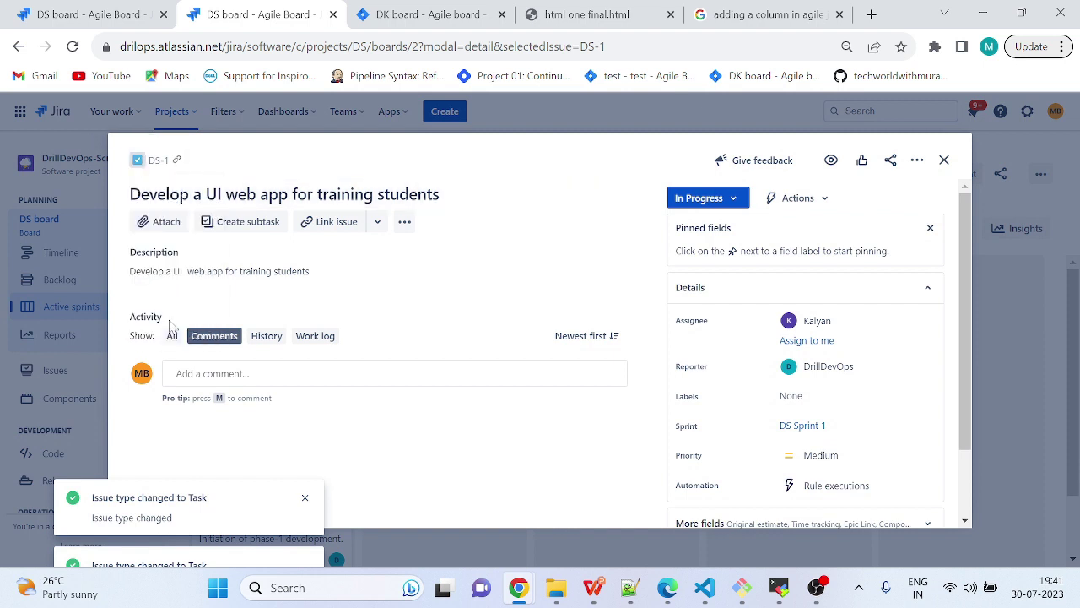
left_click(944, 160)
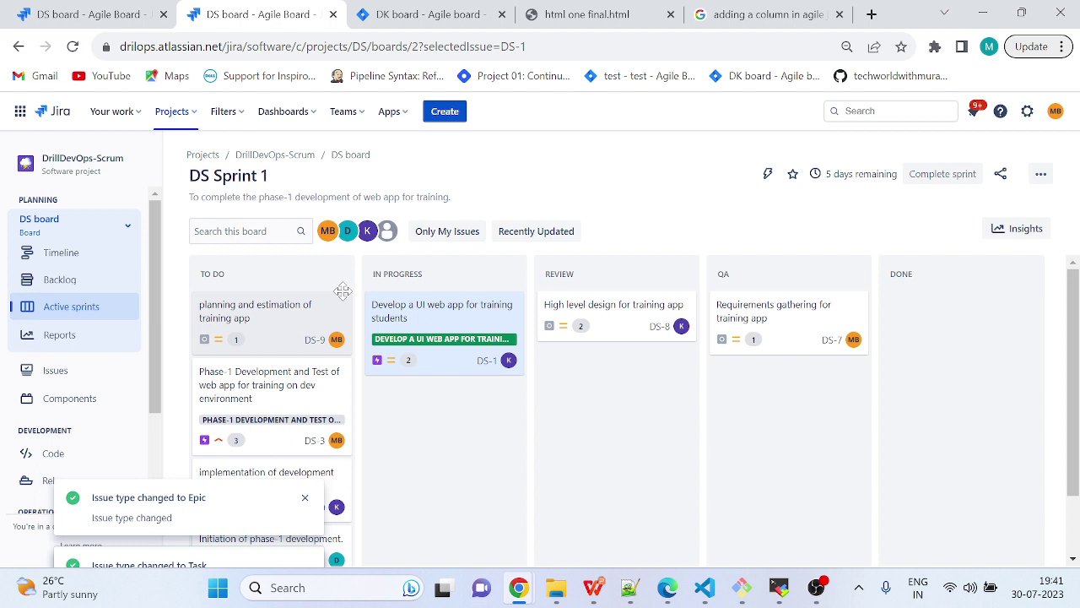
left_click(306, 498)
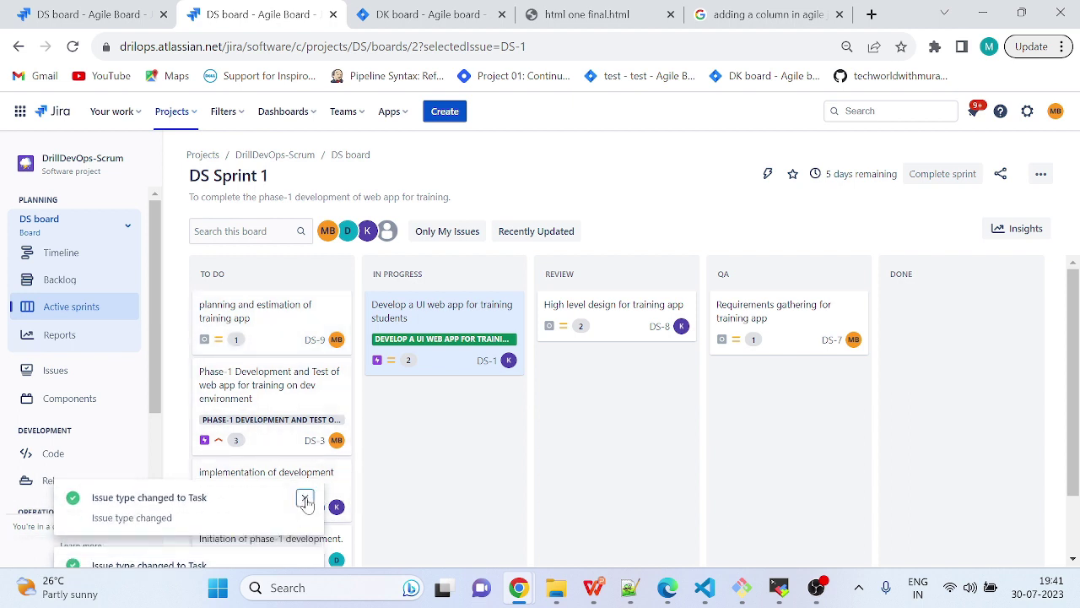
left_click(305, 498)
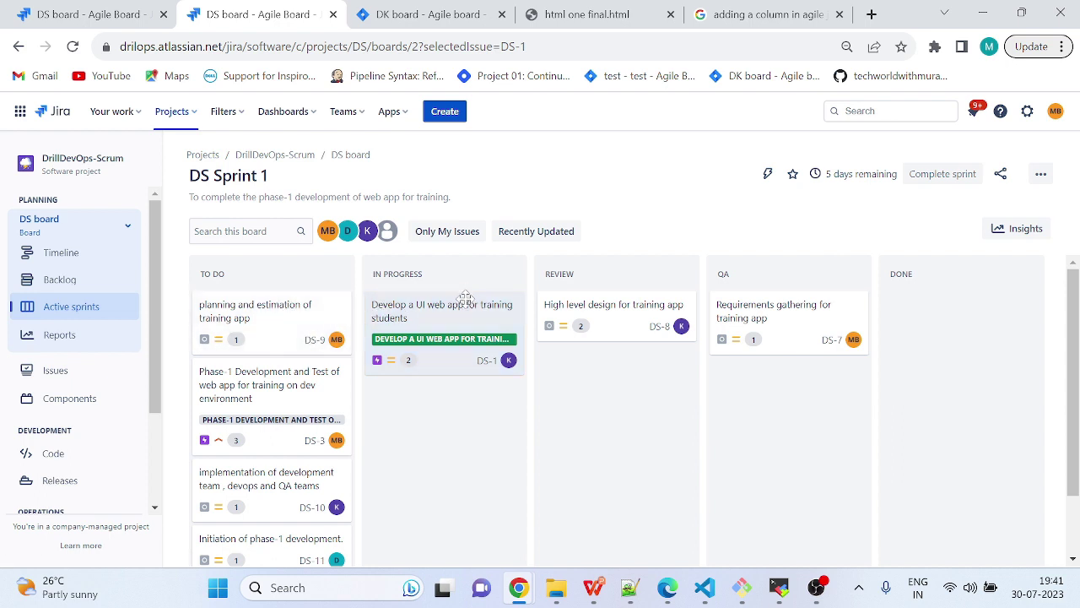
- Move DS-9, planning and estimation of training app, from To Do through In Progress and Review to QA
left_click_drag(301, 309, 469, 400)
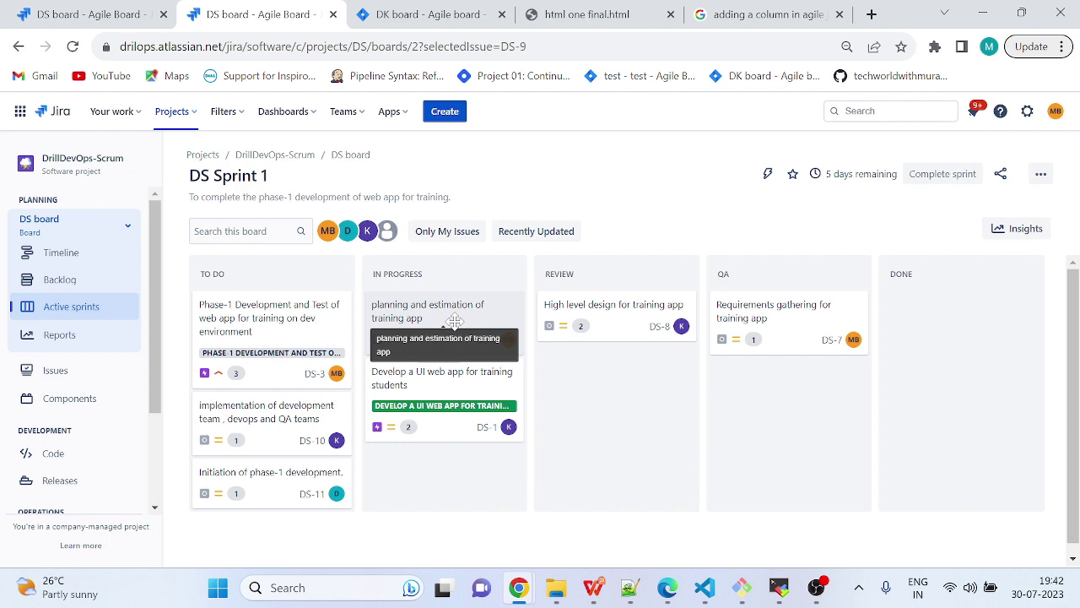
left_click_drag(461, 319, 623, 354)
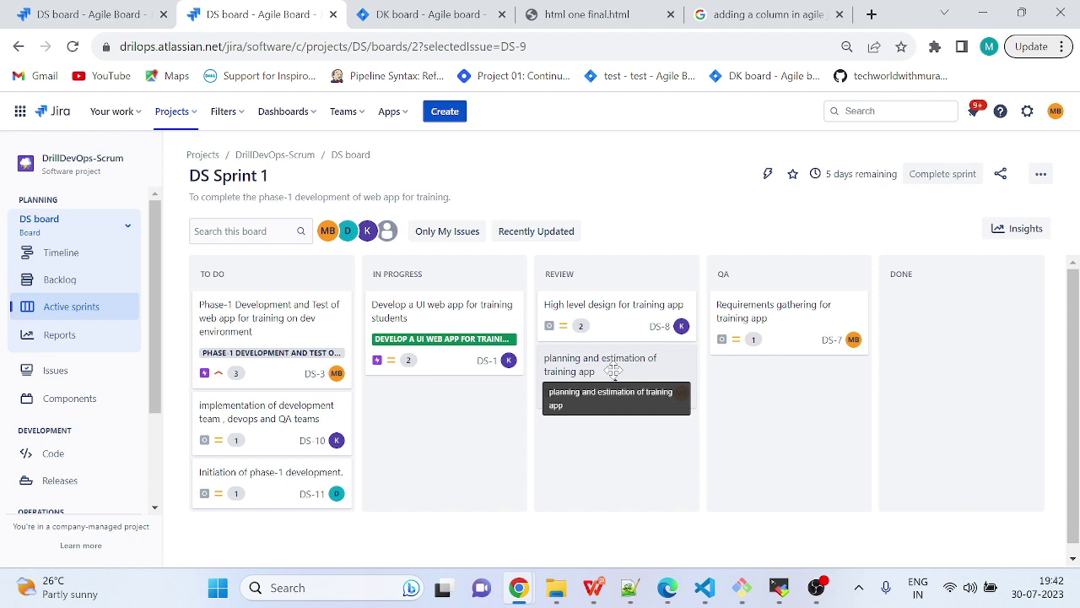
left_click_drag(614, 371, 768, 374)
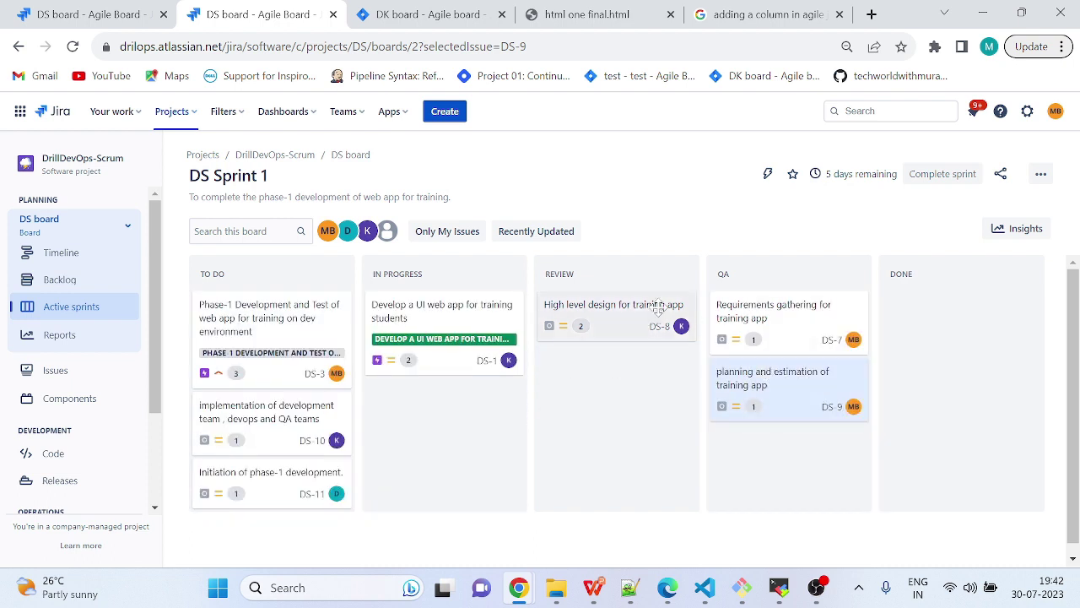
- View issue DS-7 in the QA column and return to the sprint board
left_click(812, 331)
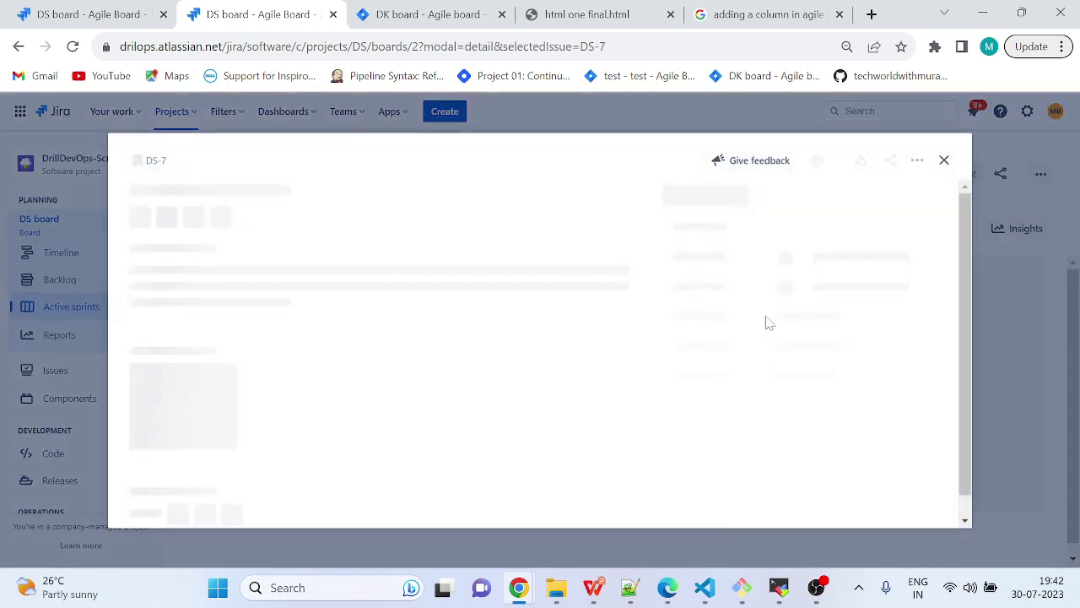
left_click(944, 161)
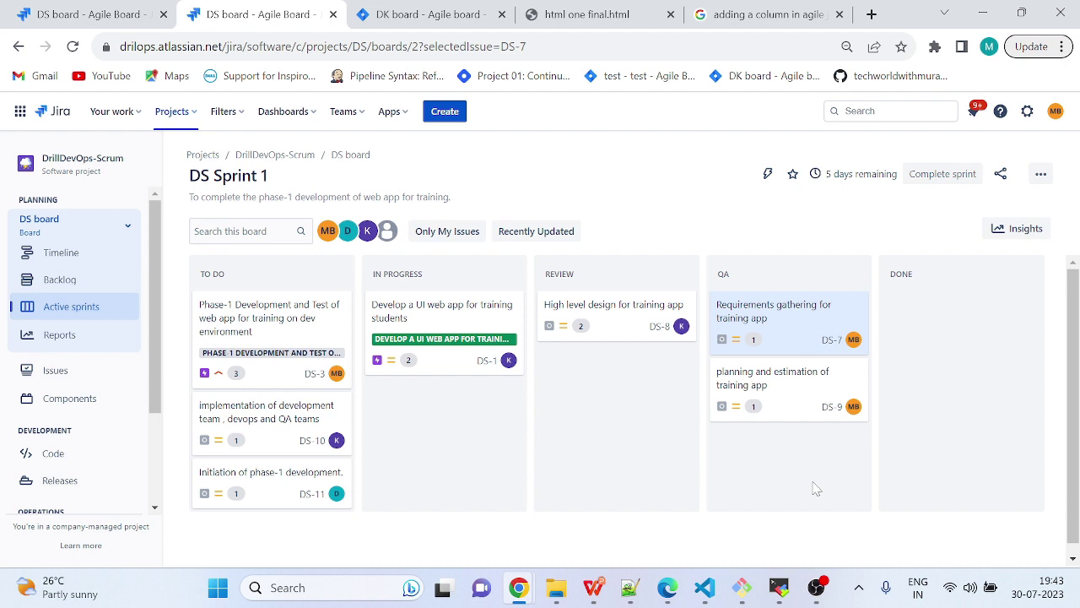
scroll(827, 446, "down", 1)
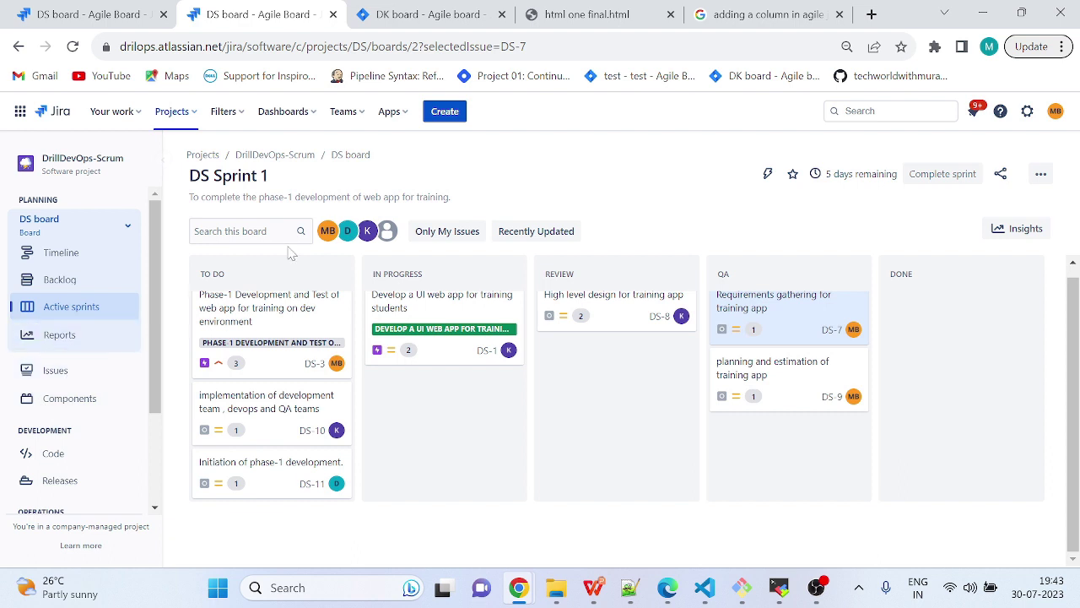
left_click(447, 112)
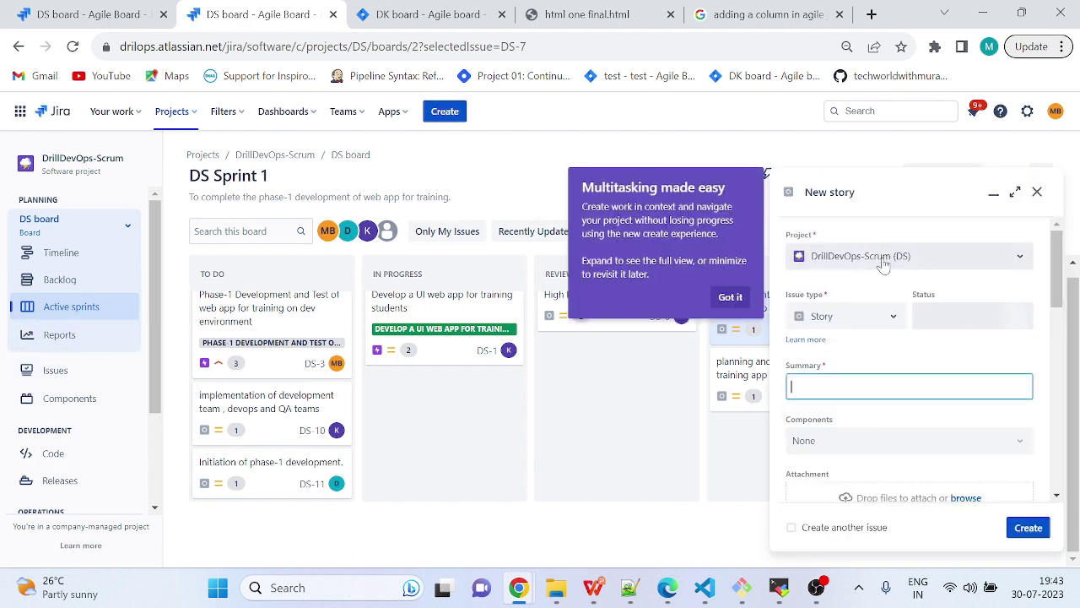
left_click(876, 318)
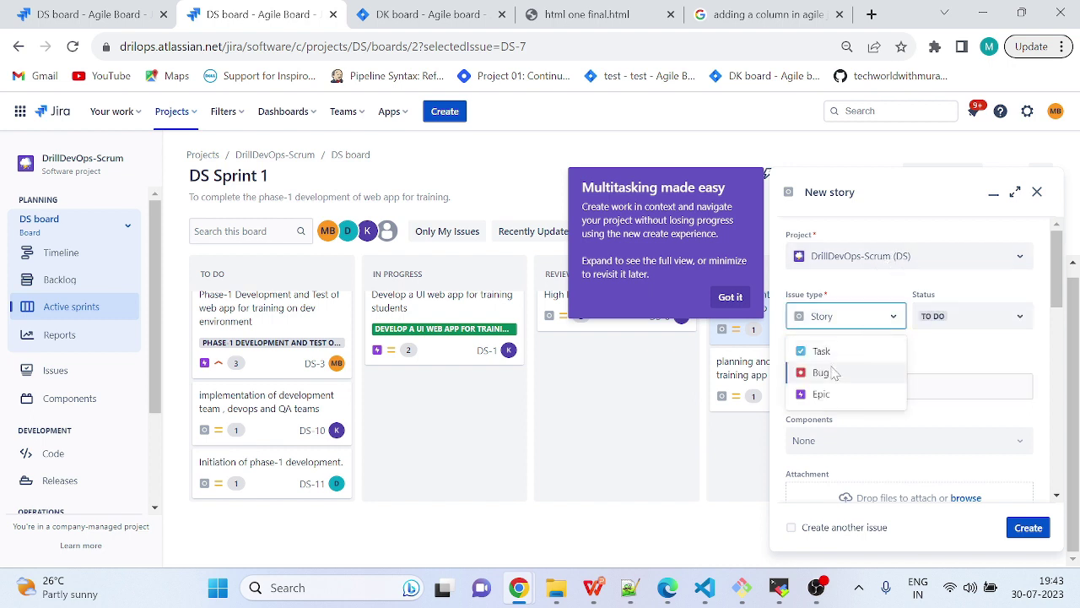
left_click(818, 372)
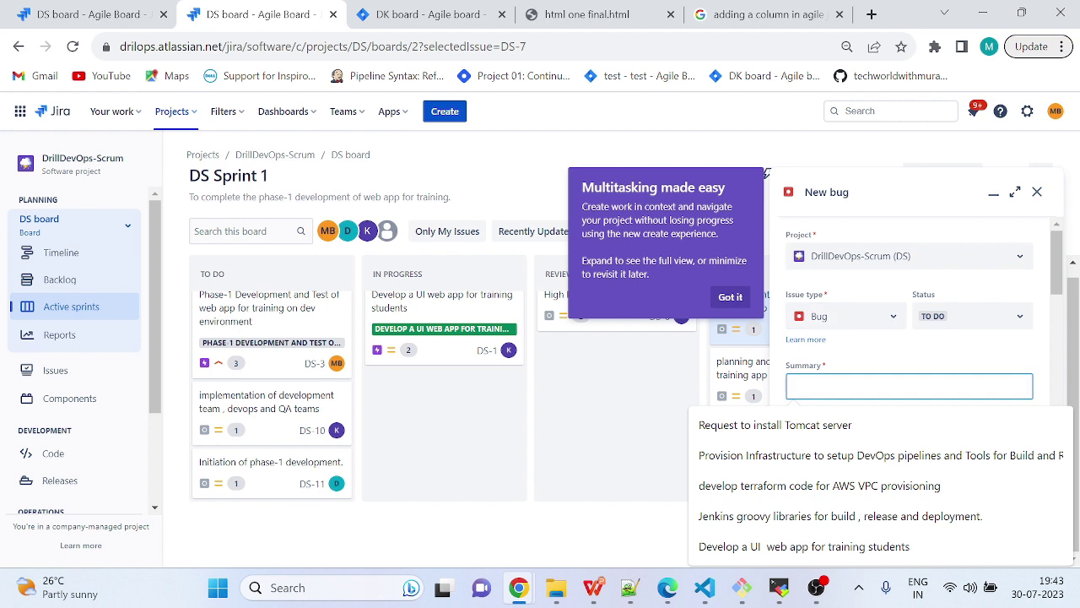
type("found bug")
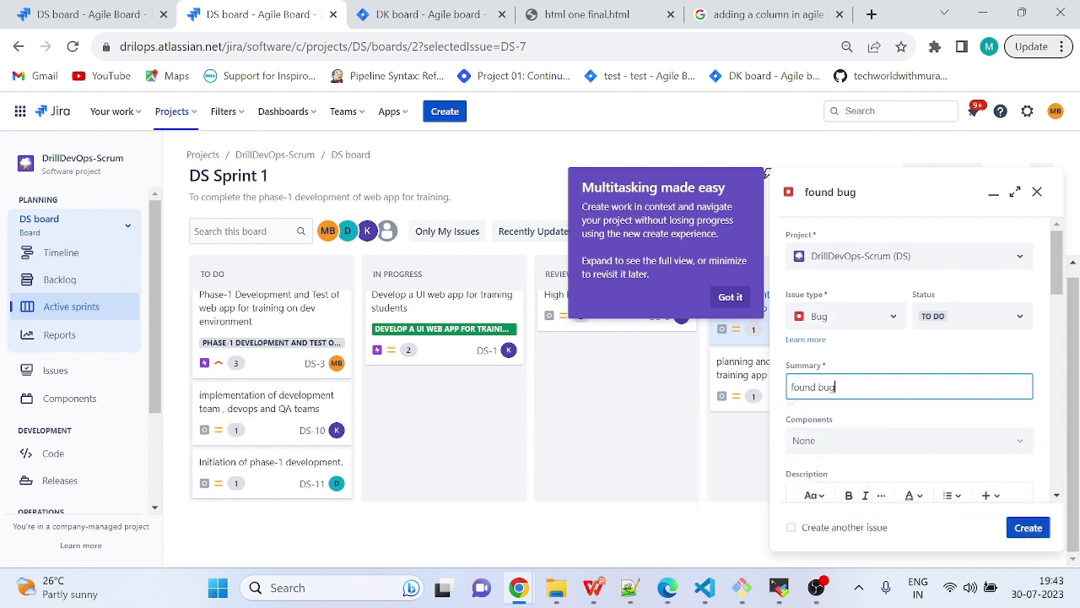
scroll(835, 477, "down", 2)
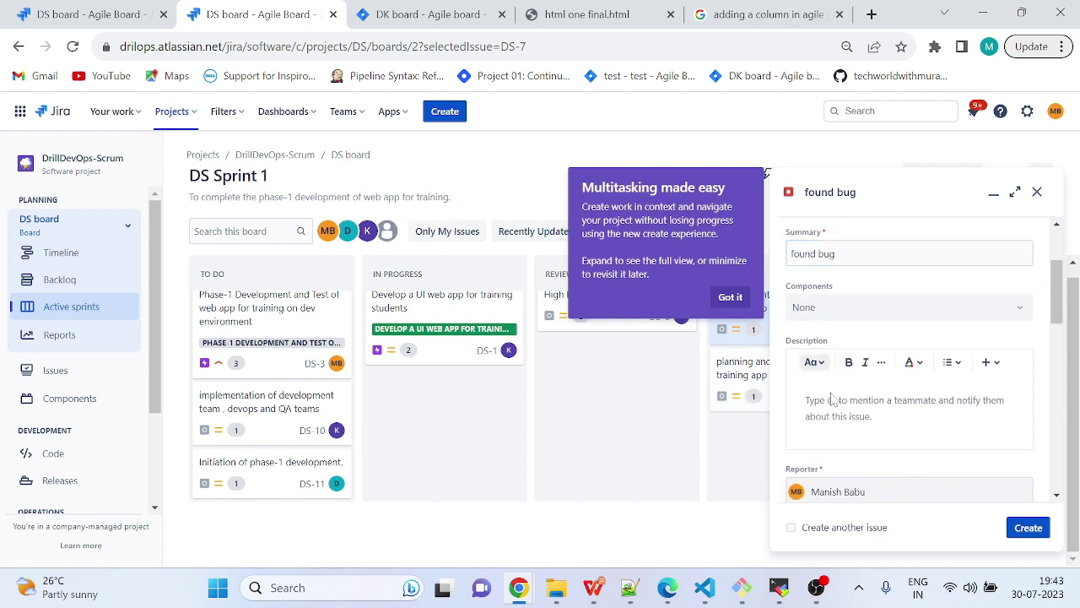
left_click(1037, 192)
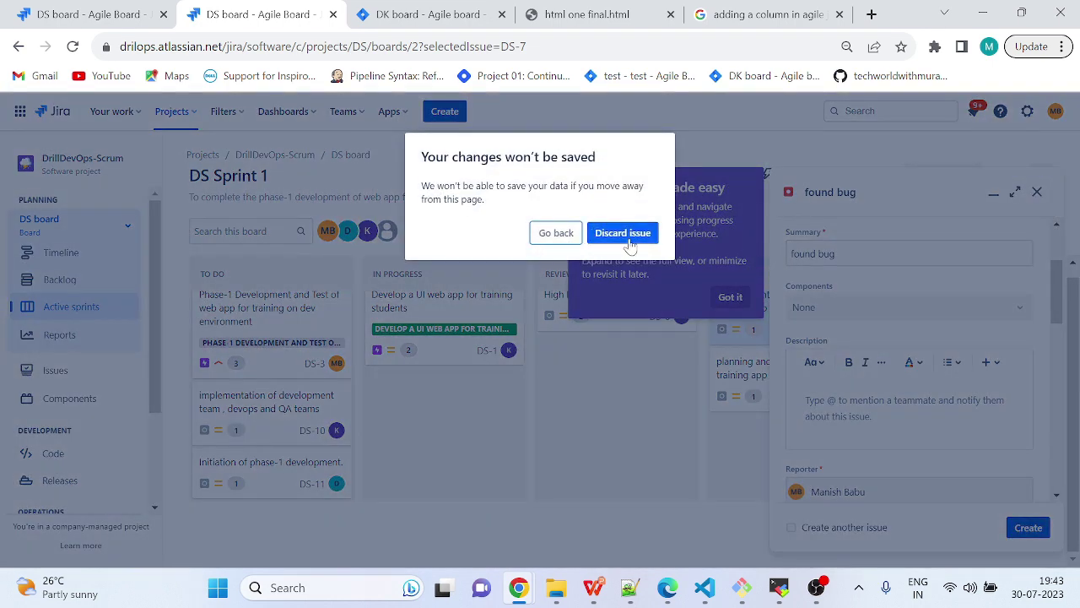
left_click(624, 233)
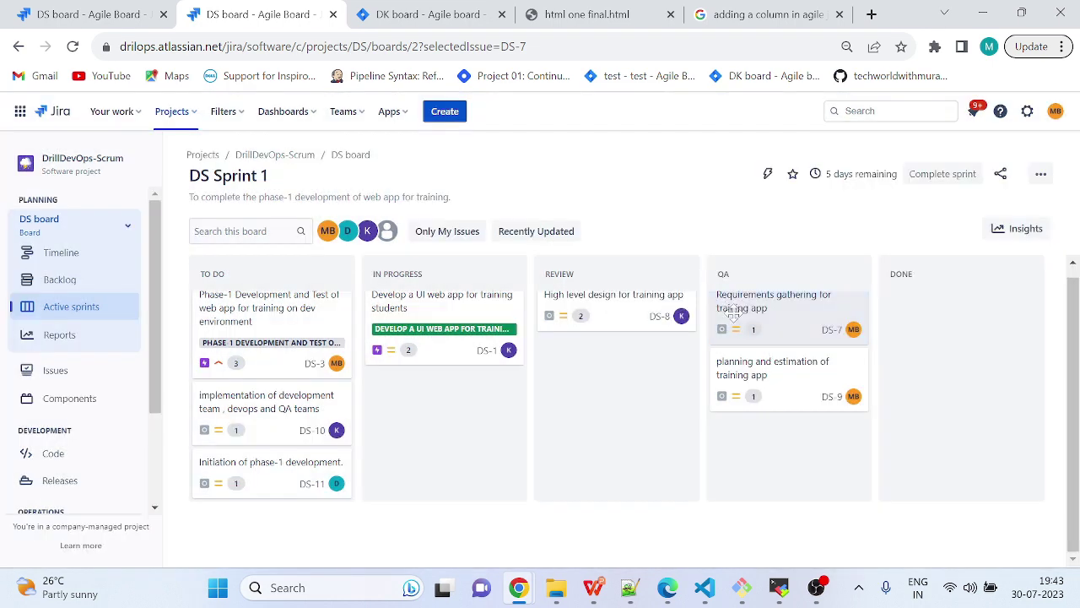
- Review the details of DS-9 in the QA column and return to the sprint board
left_click(782, 389)
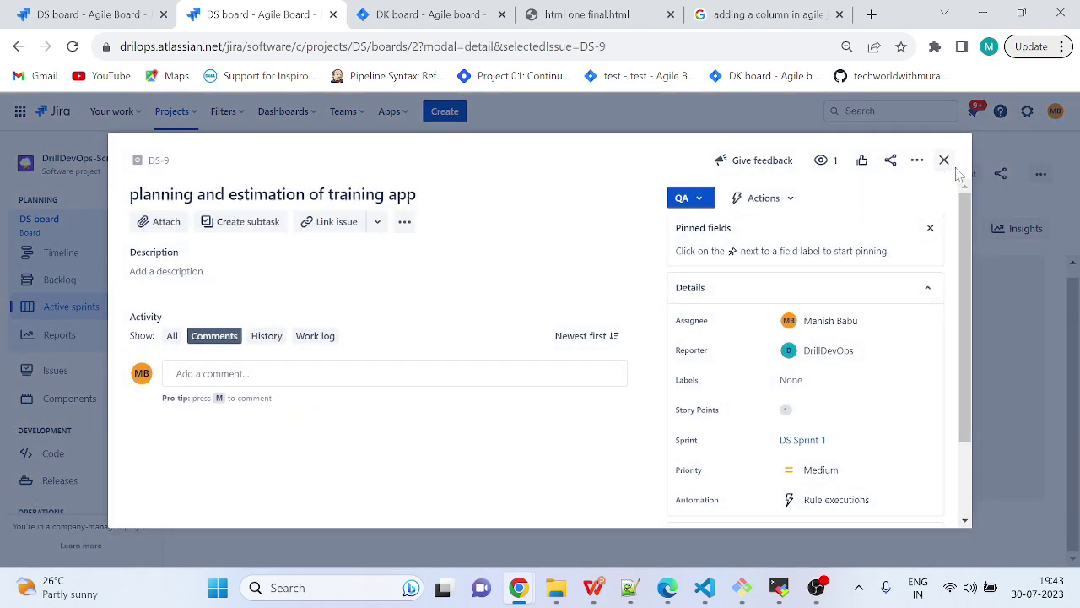
left_click(944, 161)
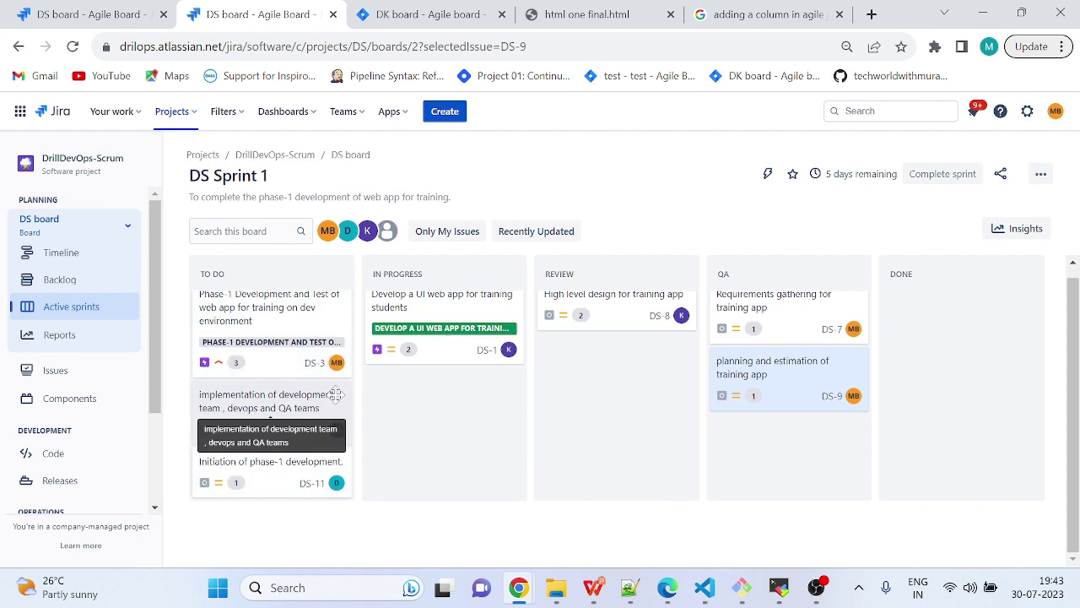
scroll(408, 394, "up", 1)
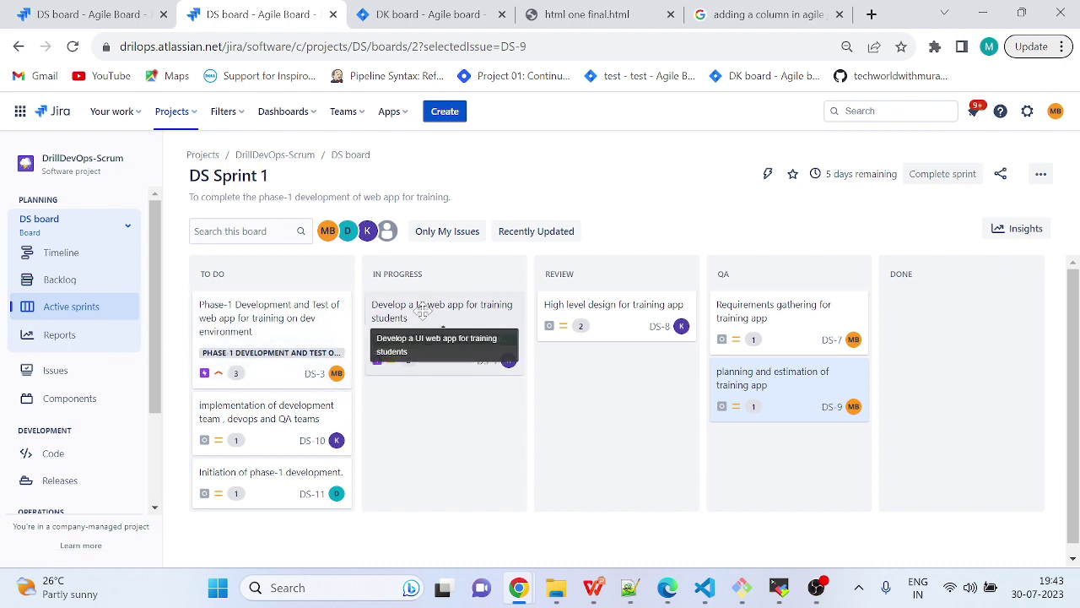
- Move epic DS-1 from In Progress through Review to QA and check its details
left_click_drag(421, 317, 570, 371)
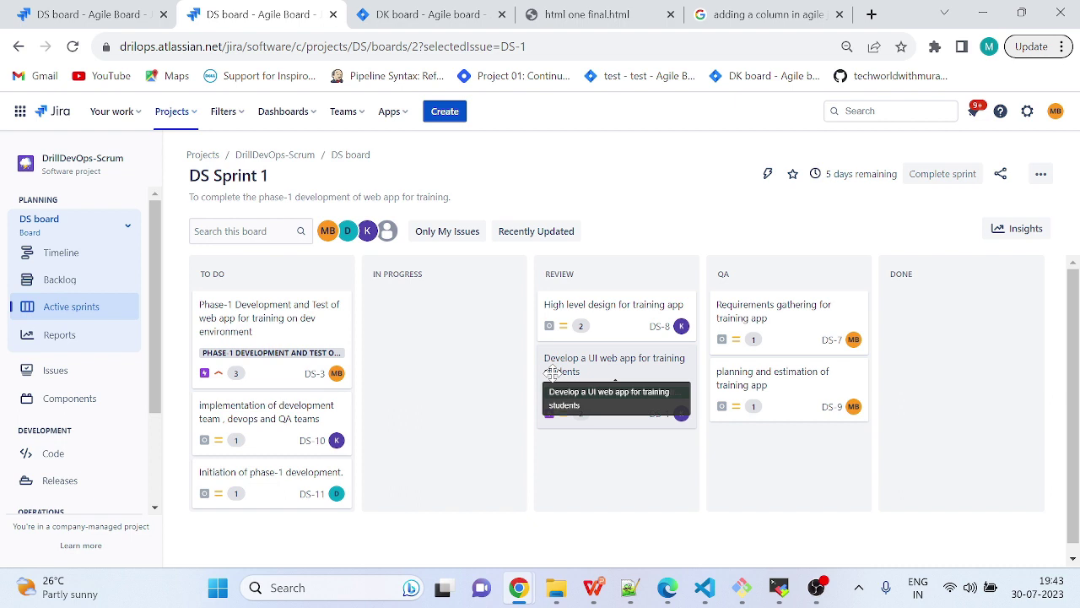
left_click_drag(551, 373, 702, 410)
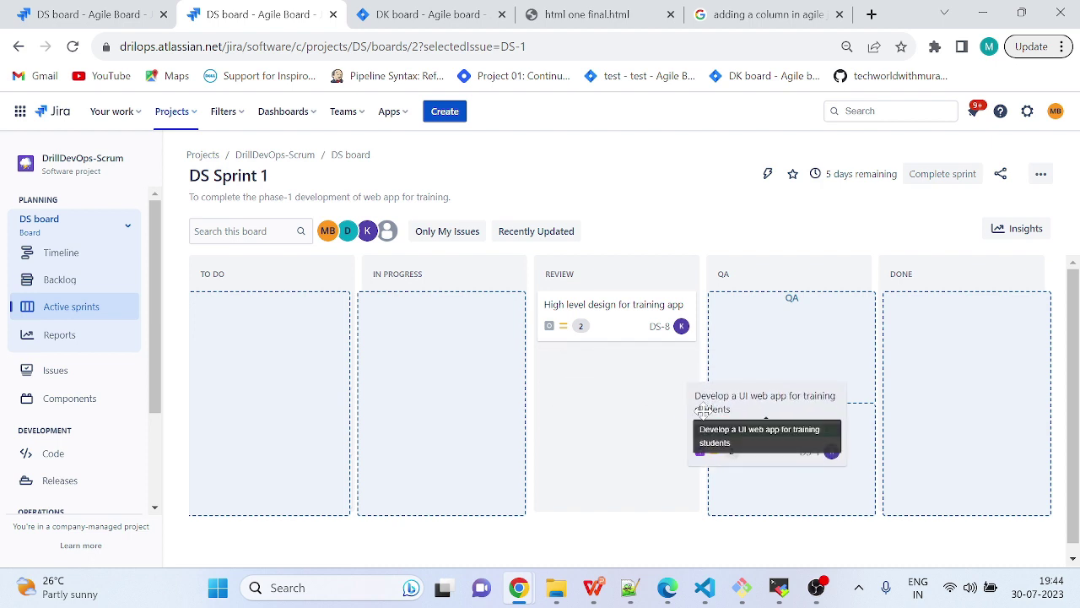
left_click_drag(702, 411, 721, 409)
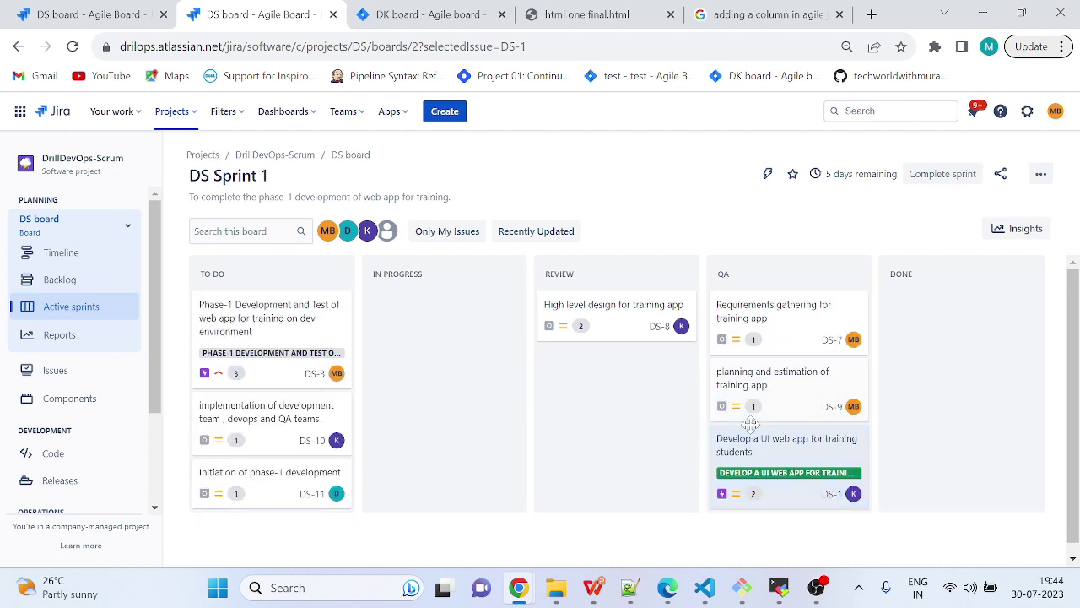
left_click(793, 434)
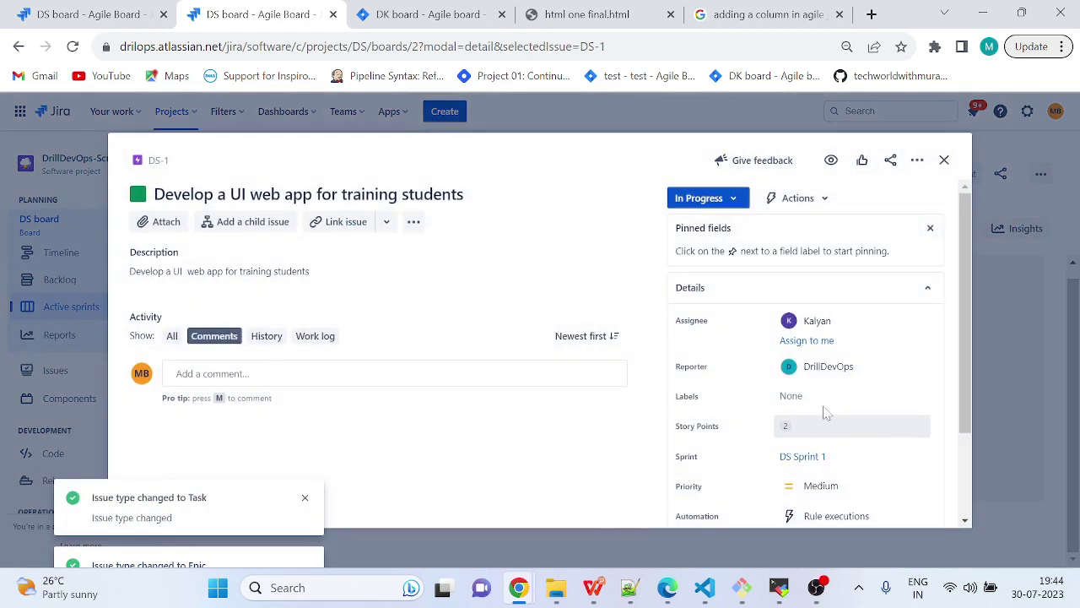
left_click(944, 159)
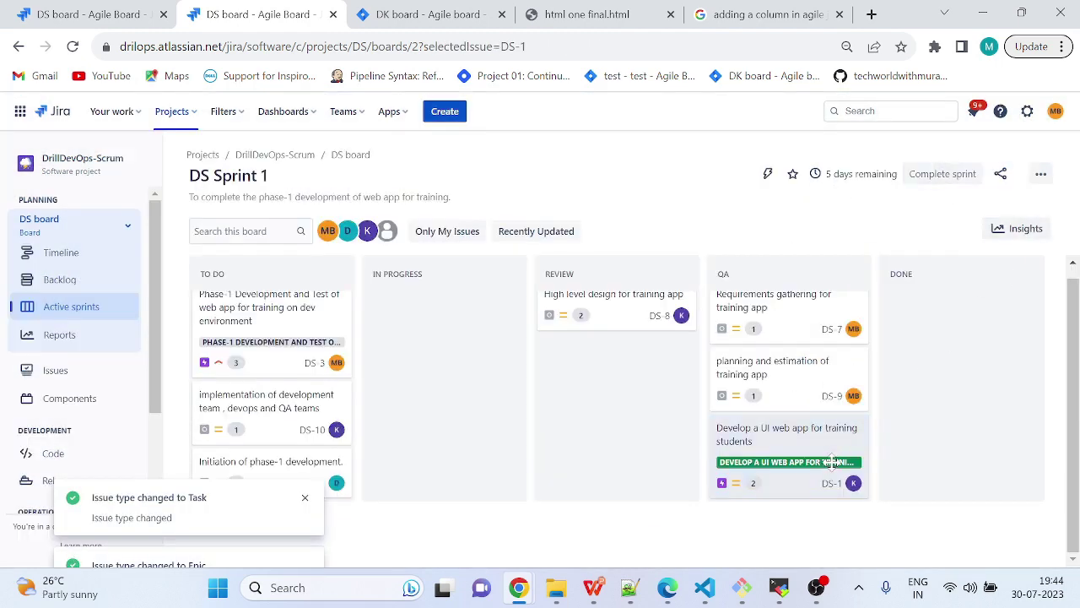
- Start a new issue in the DrillDevOps-Scrum project with the issue type Bug
left_click(445, 110)
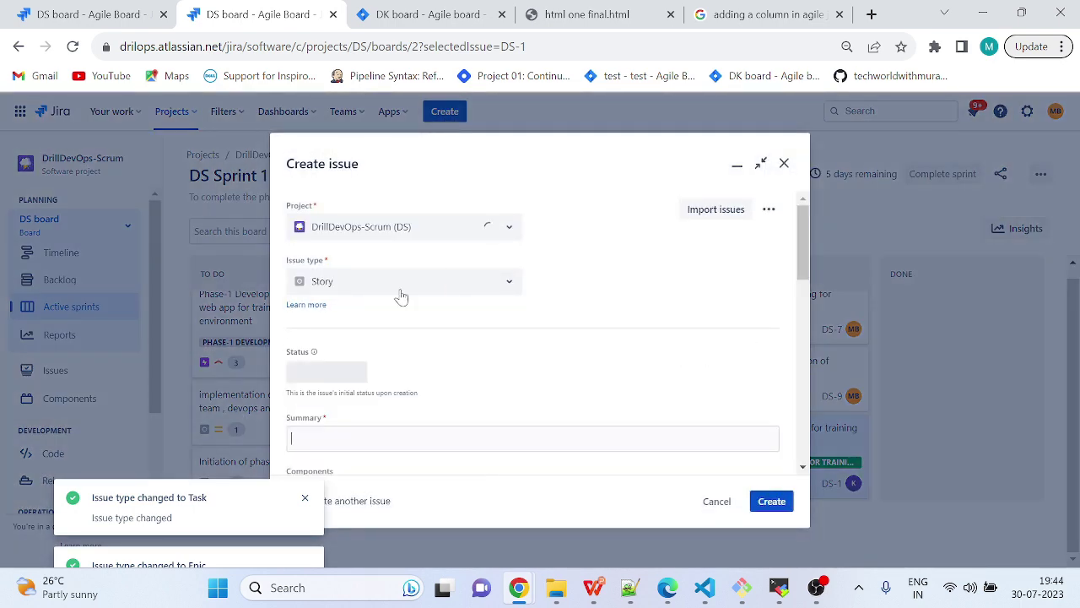
left_click(390, 291)
left_click(358, 338)
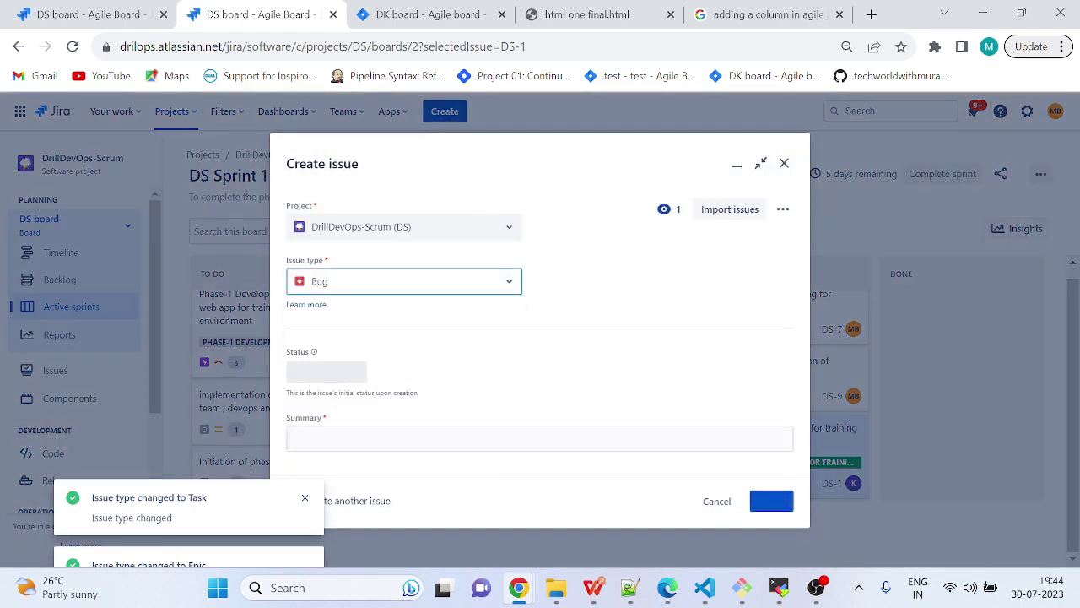
- Enter the bug's summary as "found bug Develop a UI web app for training students"
scroll(363, 370, "down", 2)
scroll(381, 243, "down", 1)
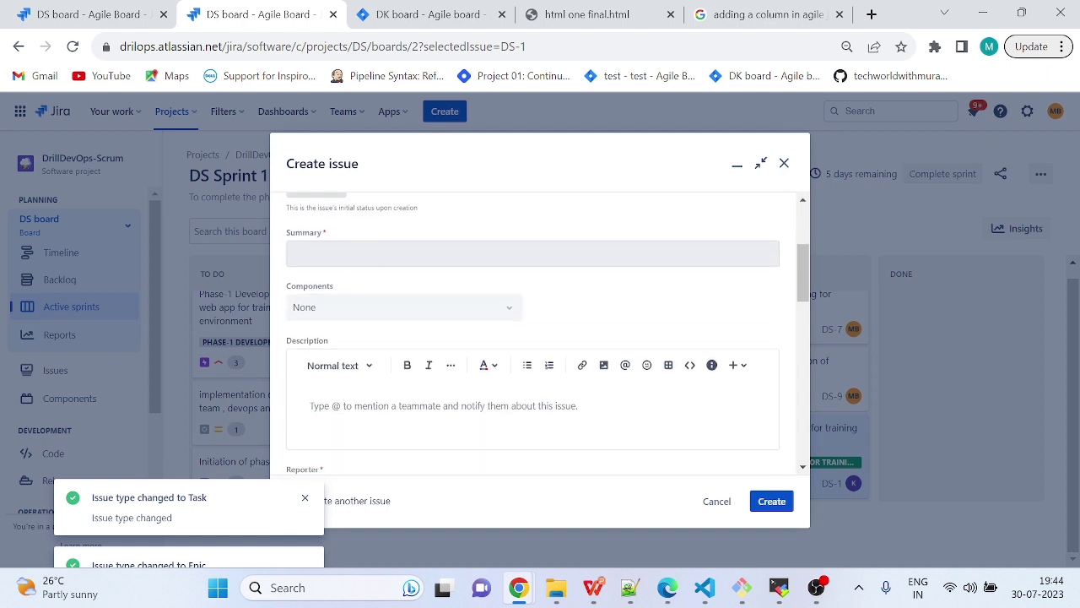
left_click(350, 229)
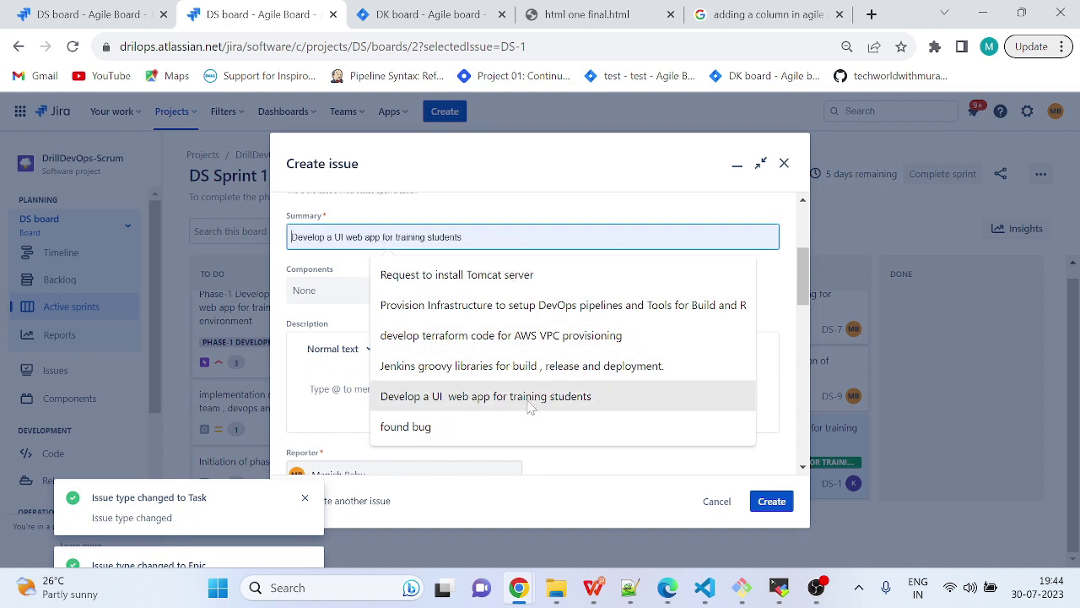
left_click(486, 396)
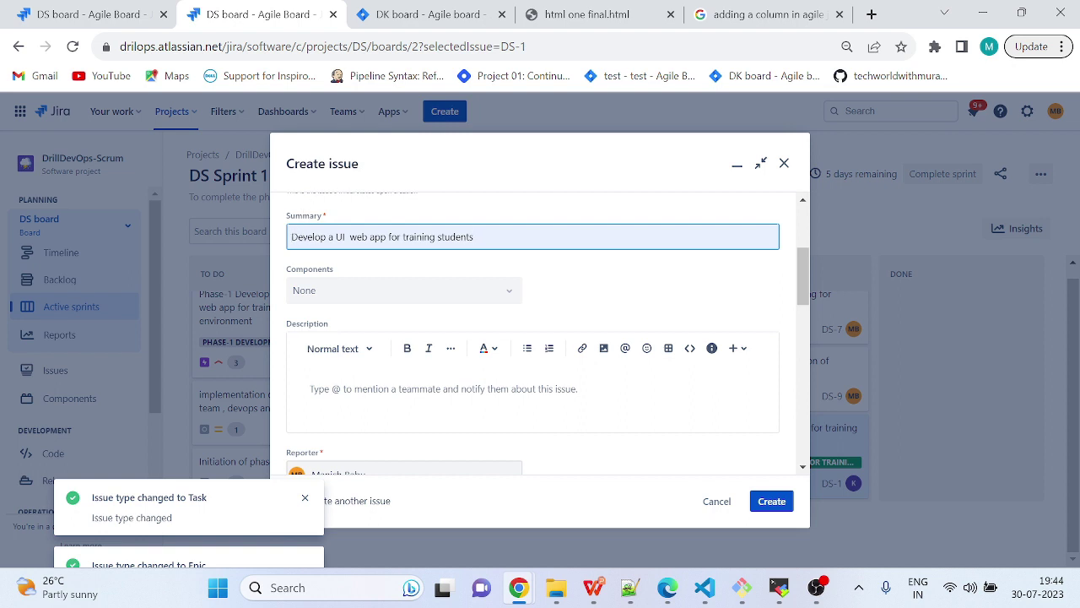
left_click(292, 236)
type("found bug")
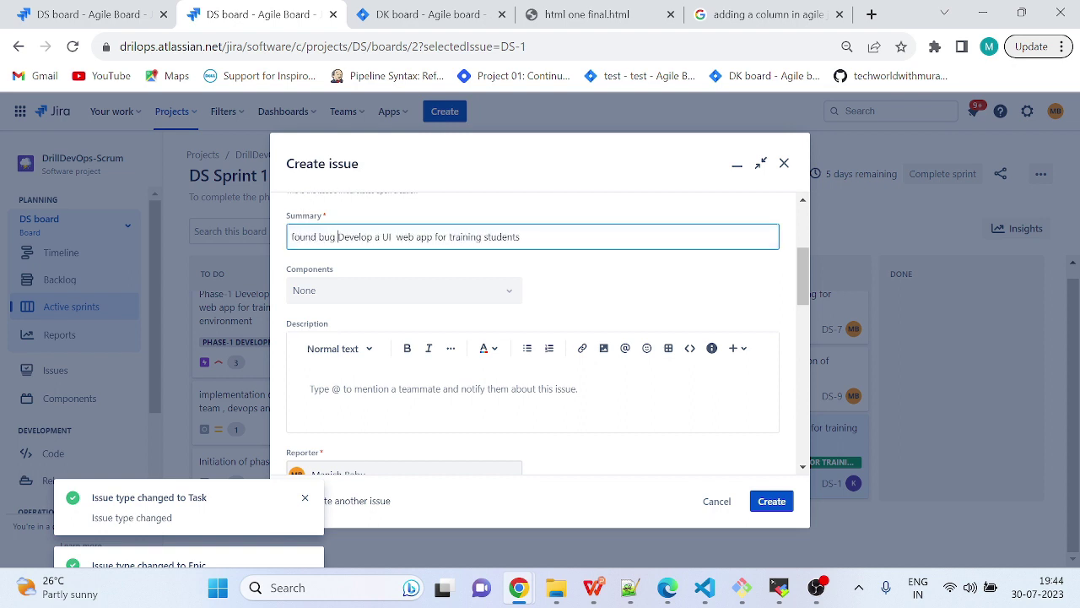
left_click(395, 403)
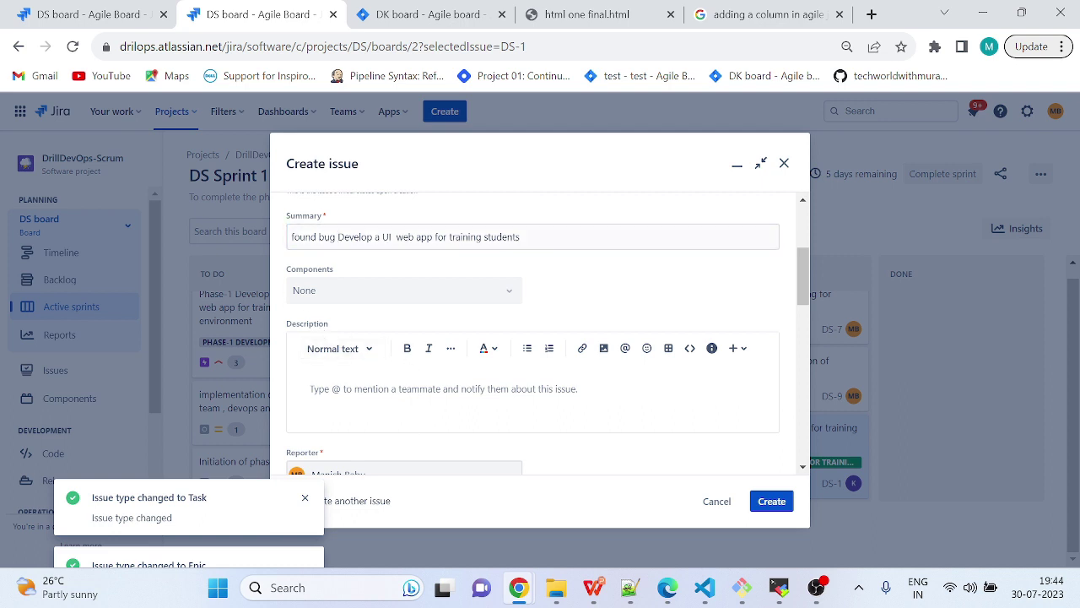
- Go to the new bug's Epic Link setting and dismiss the issue-type notifications covering the epic choices
scroll(402, 391, "down", 5)
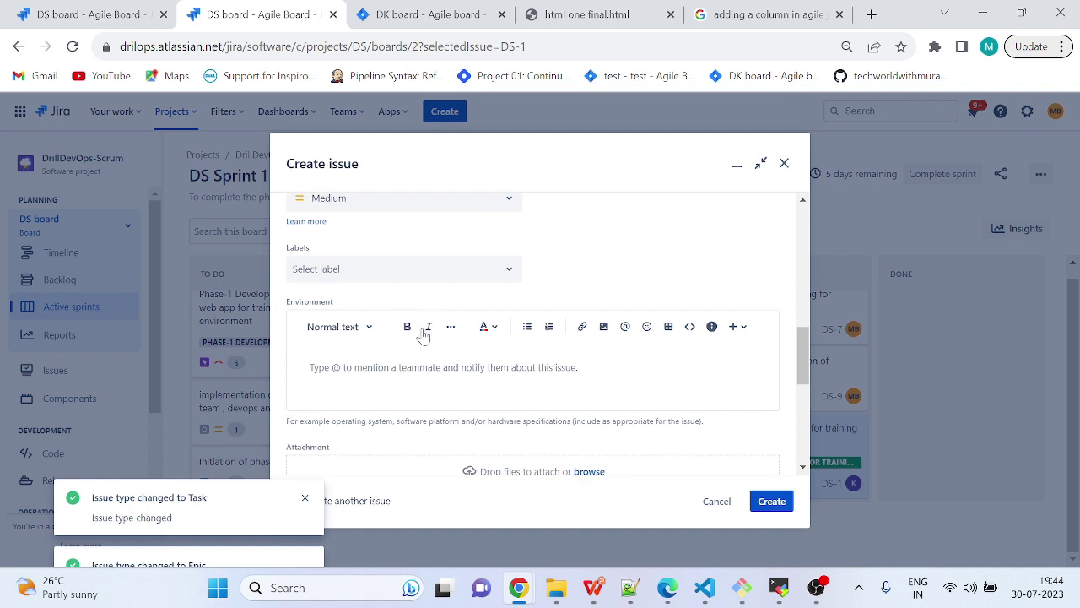
scroll(424, 335, "down", 3)
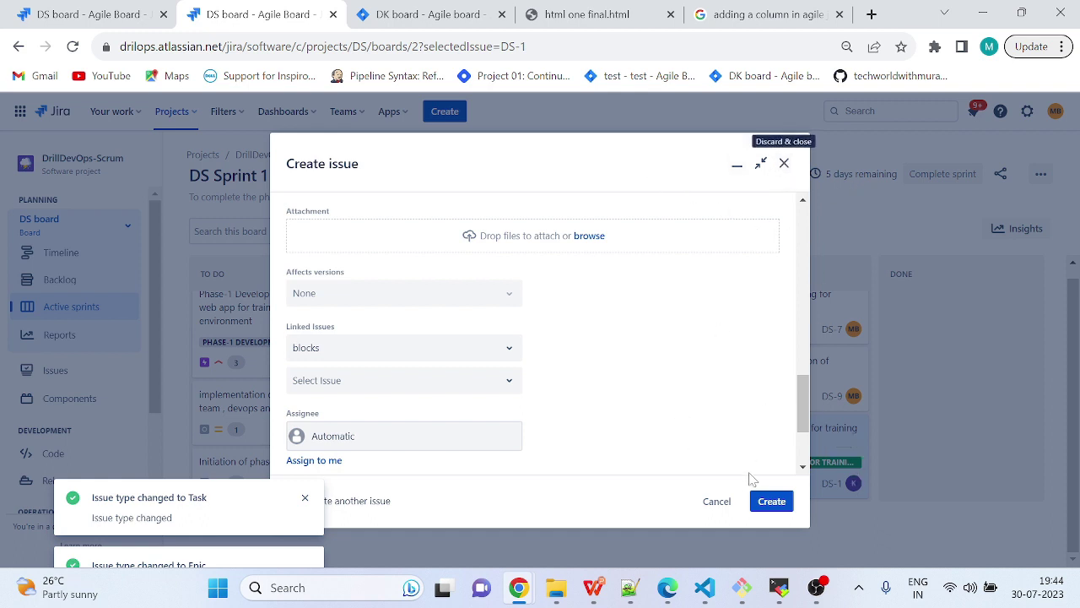
left_click(716, 503)
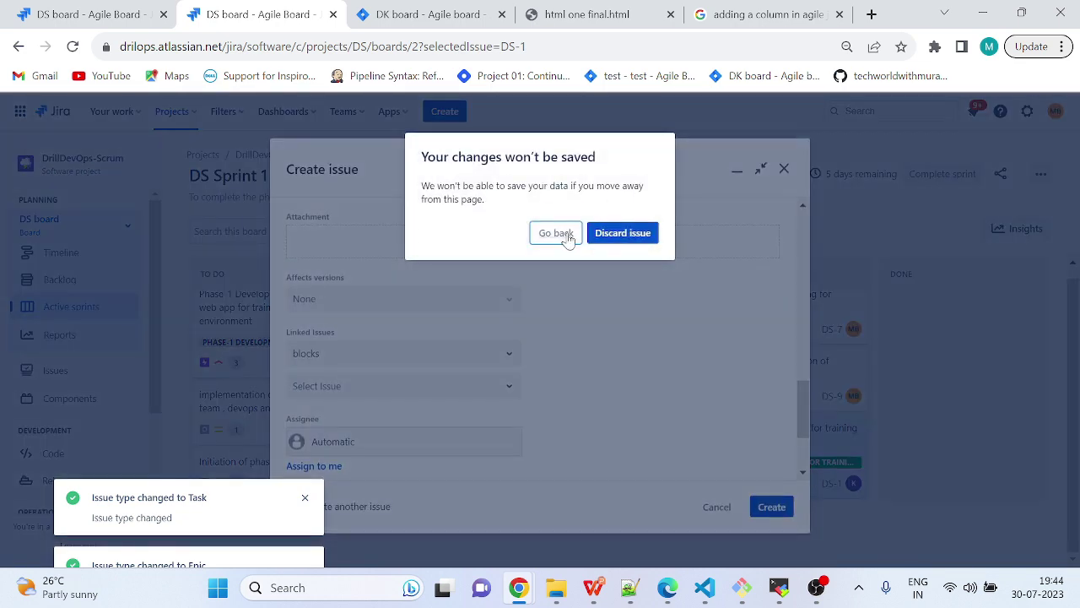
left_click(566, 237)
scroll(464, 377, "down", 2)
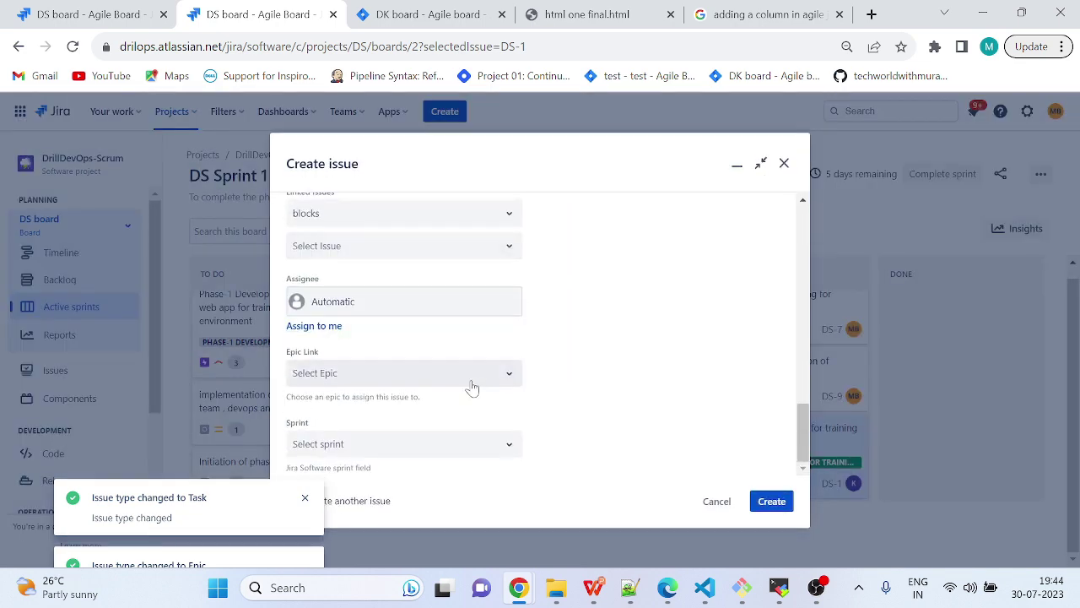
left_click(420, 374)
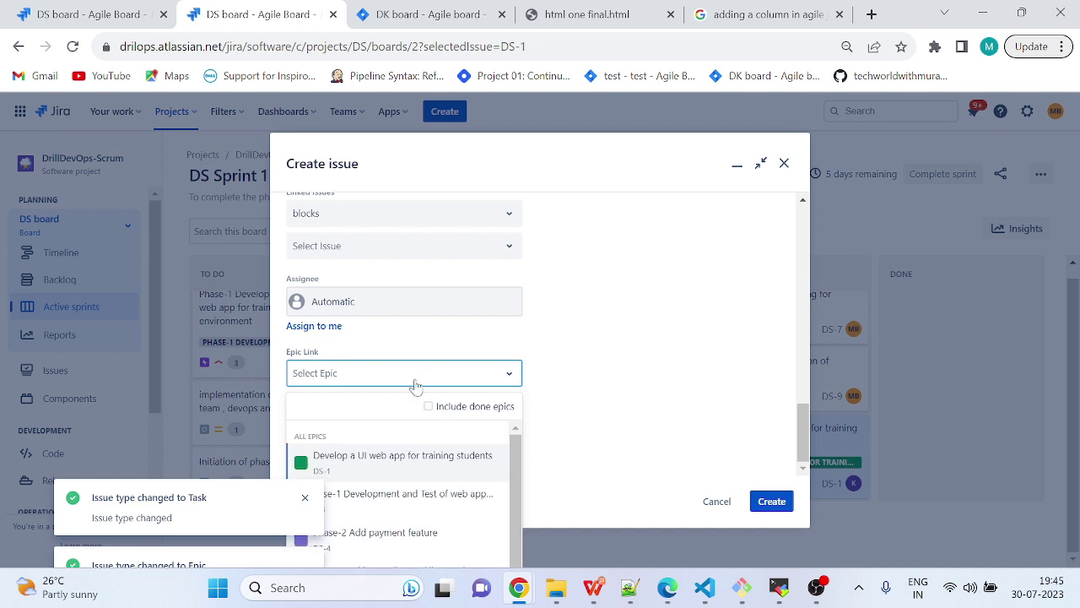
left_click(304, 497)
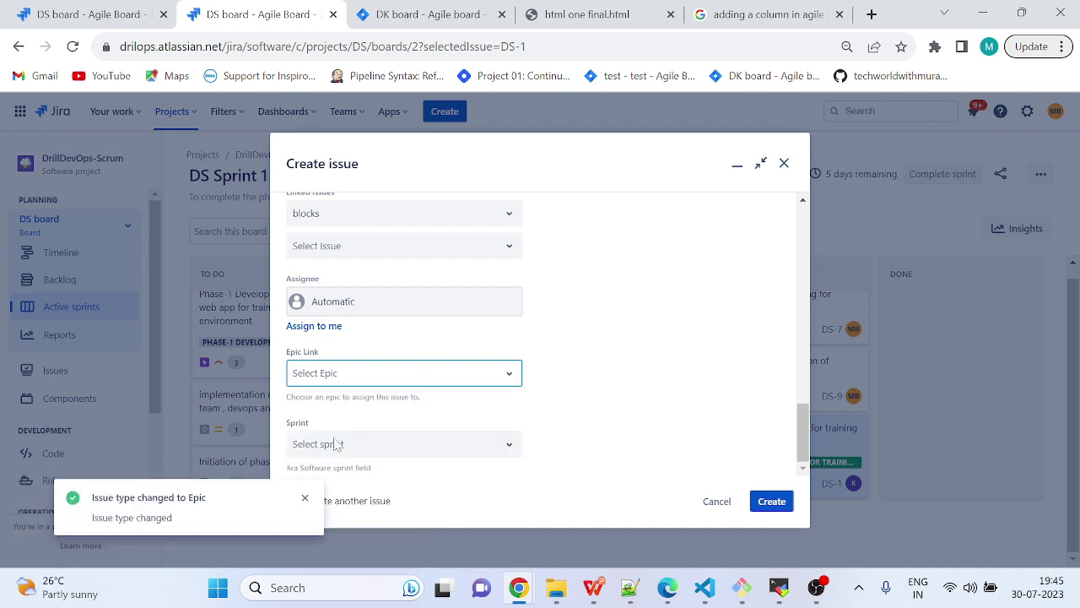
left_click(304, 499)
- Set the bug's epic link to DS-1, Develop a UI web app for training students
left_click(327, 376)
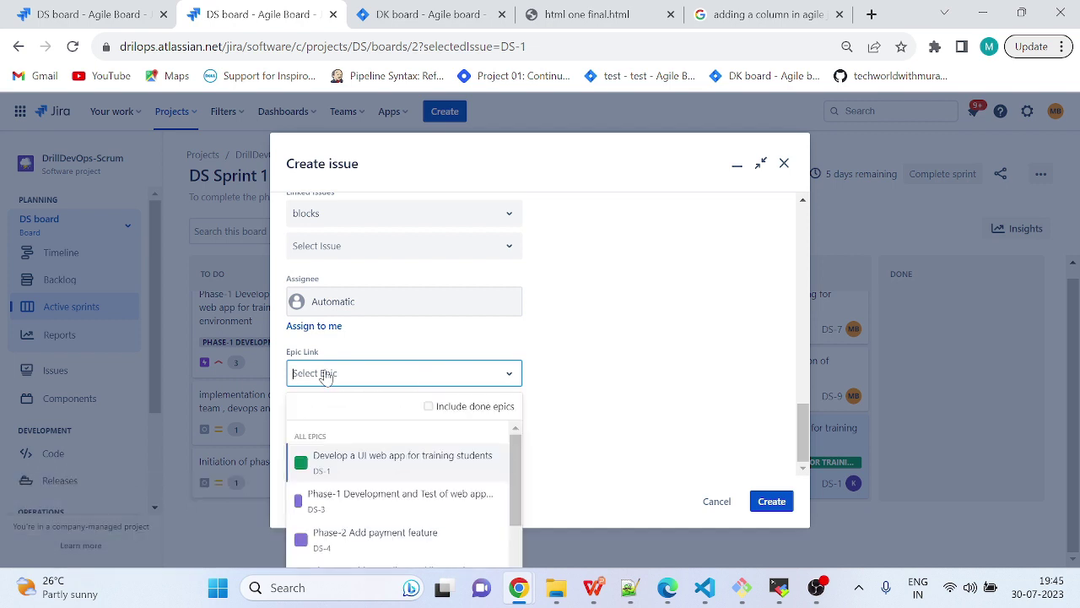
scroll(363, 540, "down", 1)
scroll(381, 519, "down", 1)
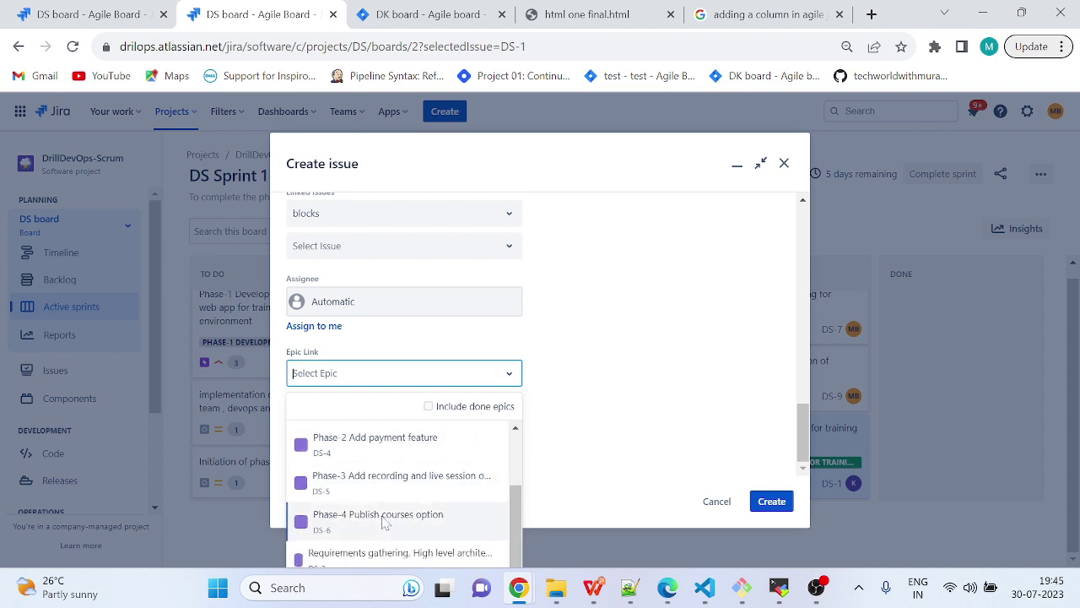
scroll(382, 518, "up", 3)
left_click(386, 464)
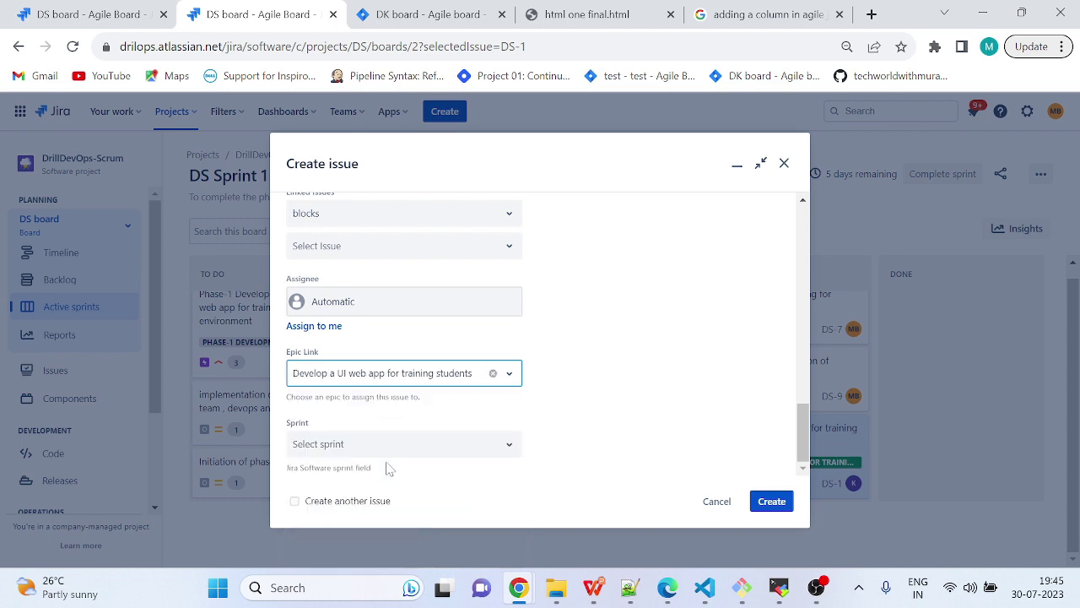
- Assign the bug to DS Sprint 1 and create the issue
left_click(338, 450)
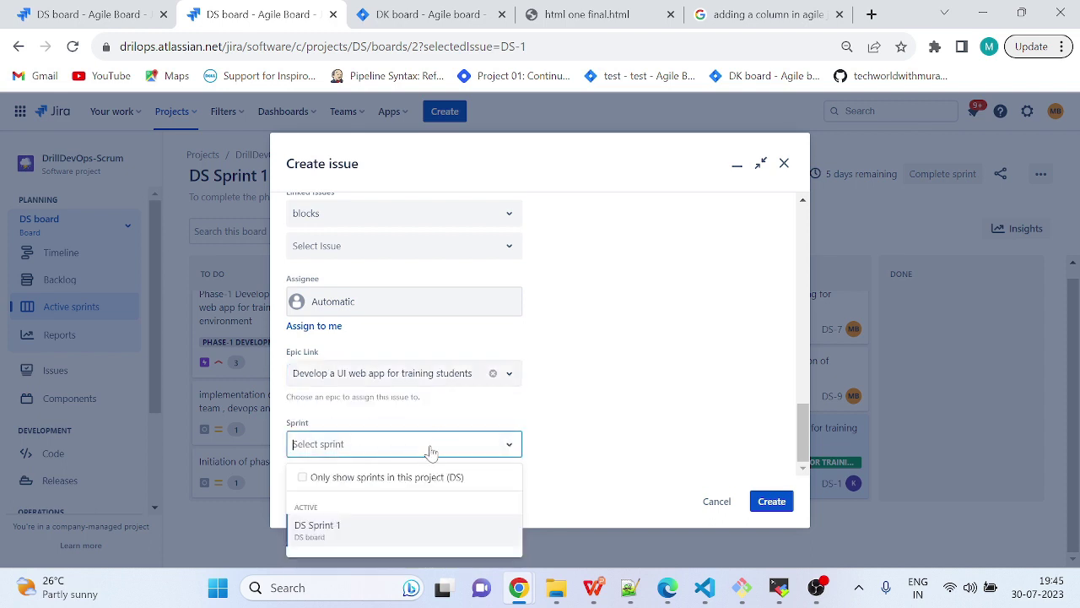
left_click(388, 529)
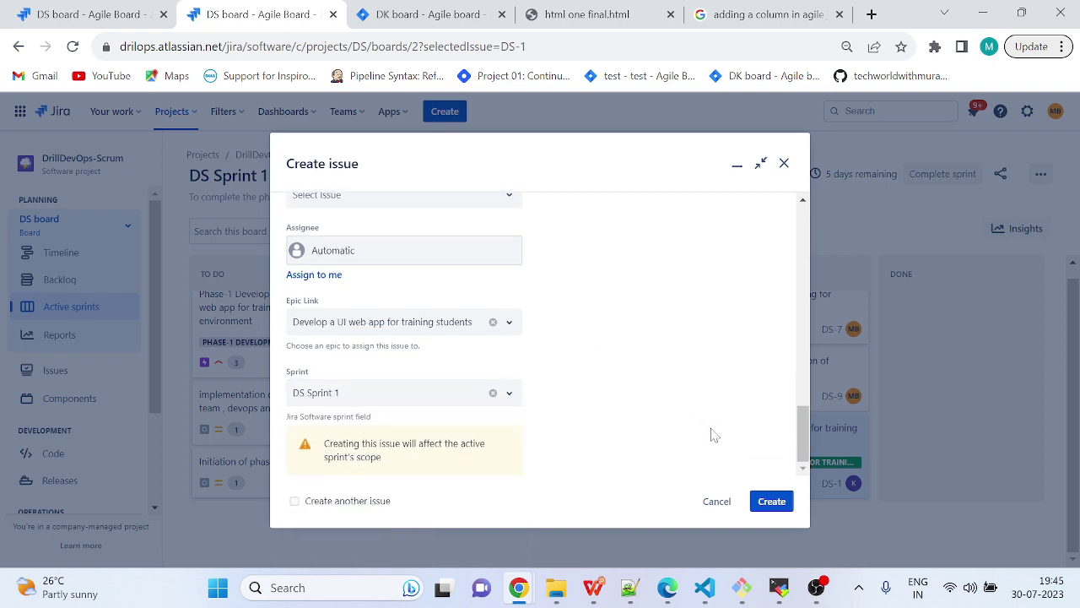
left_click(771, 502)
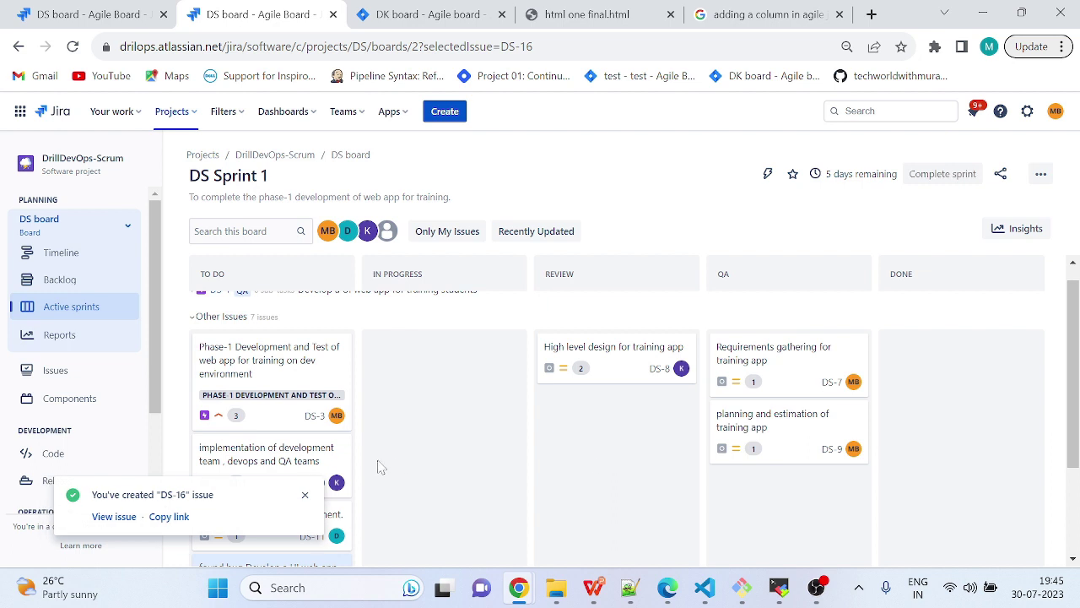
- View the newly created bug DS-16 and its parent epic DS-1, and return to the active sprint board
left_click(114, 516)
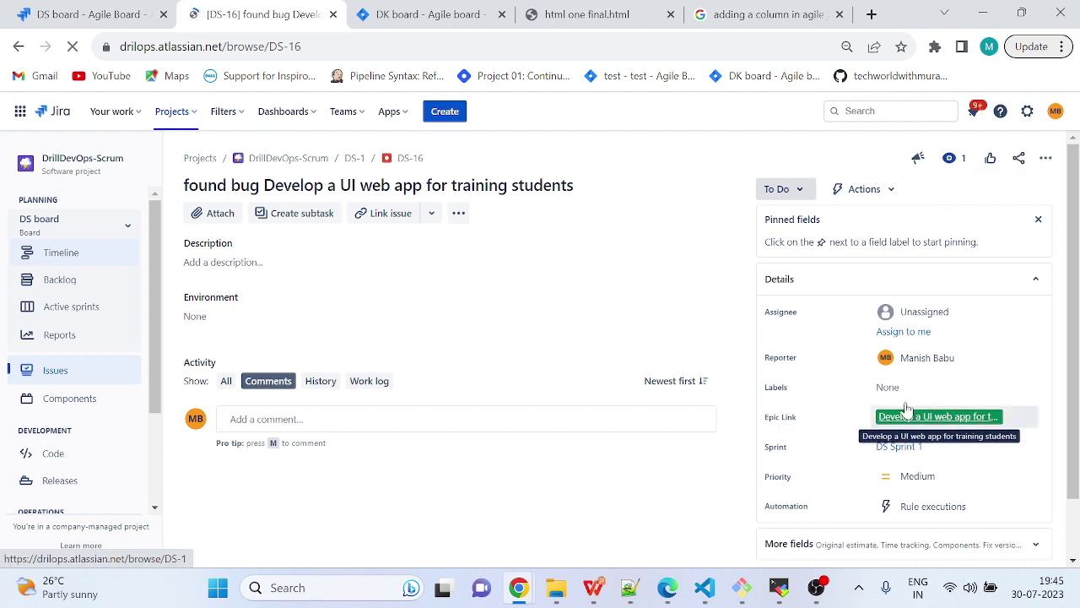
left_click(376, 214)
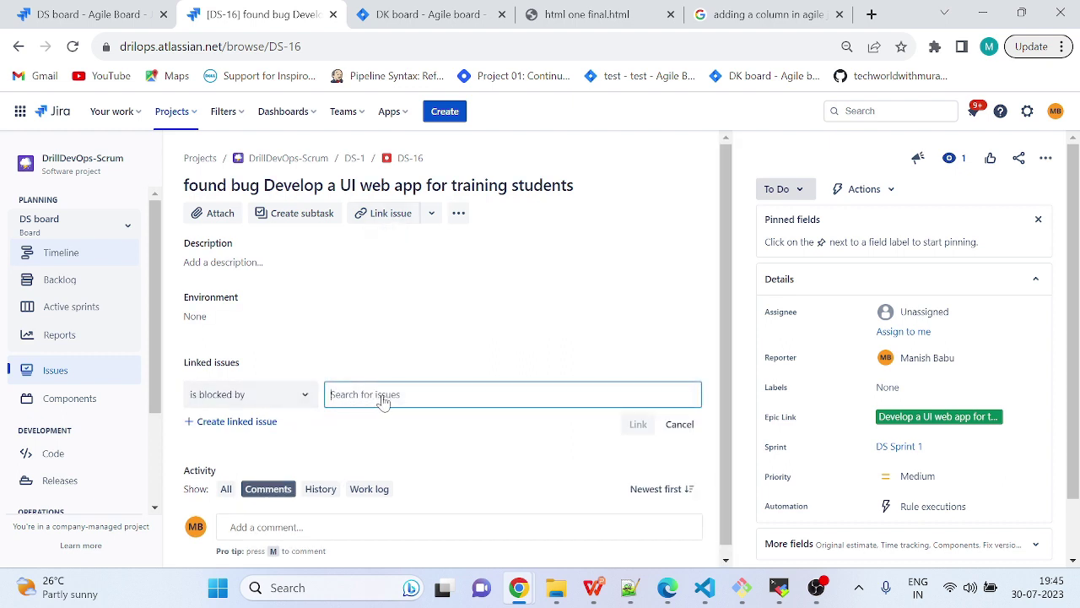
left_click(355, 158)
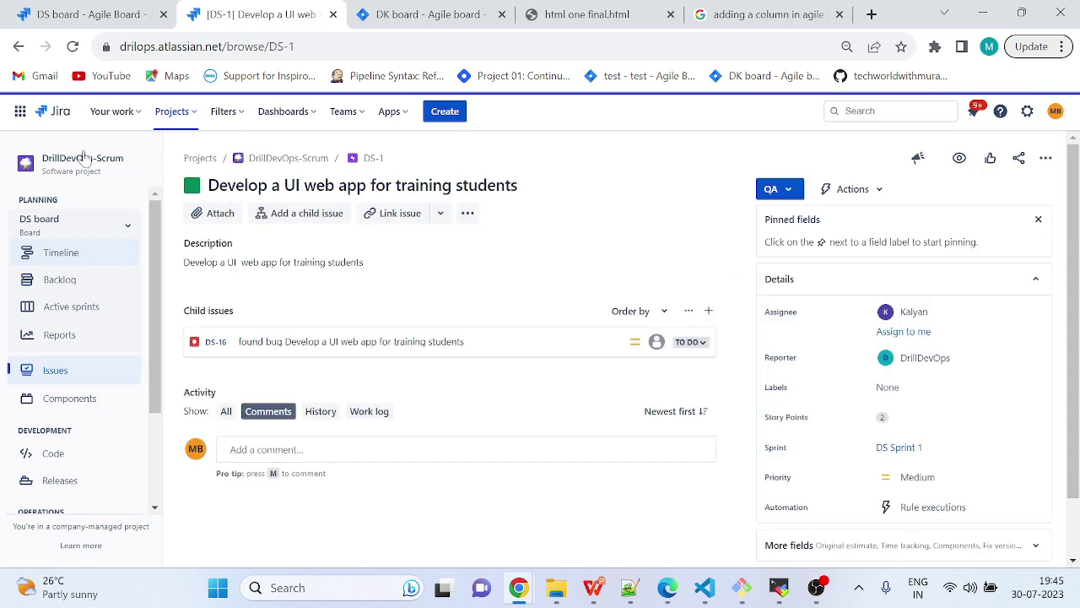
left_click(69, 253)
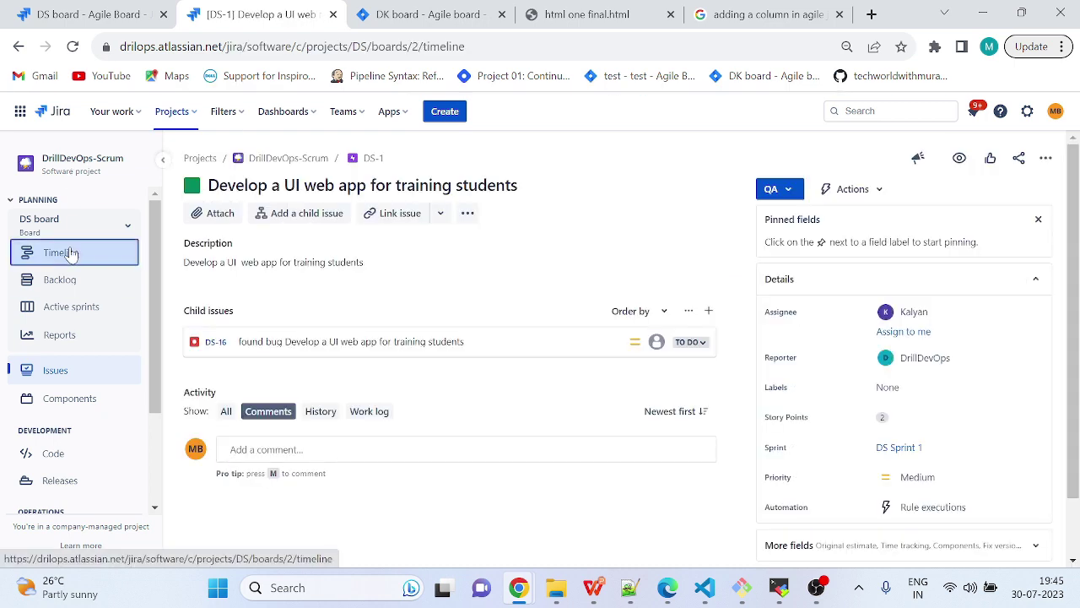
left_click(93, 308)
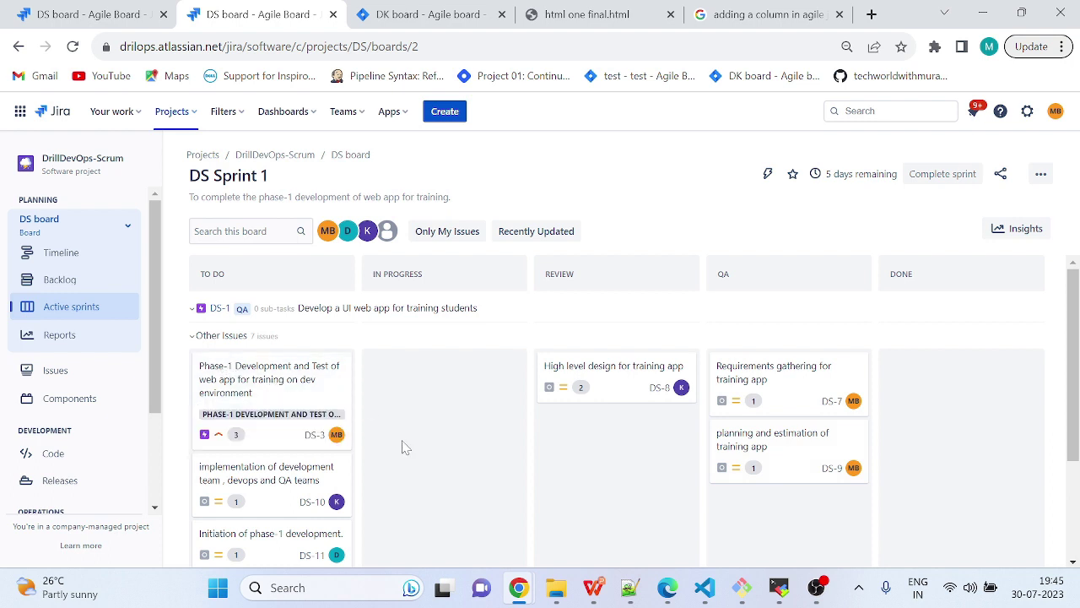
- Move epic DS-3, Phase-1 Development and Test of web app, from To Do to the QA column
scroll(470, 441, "down", 3)
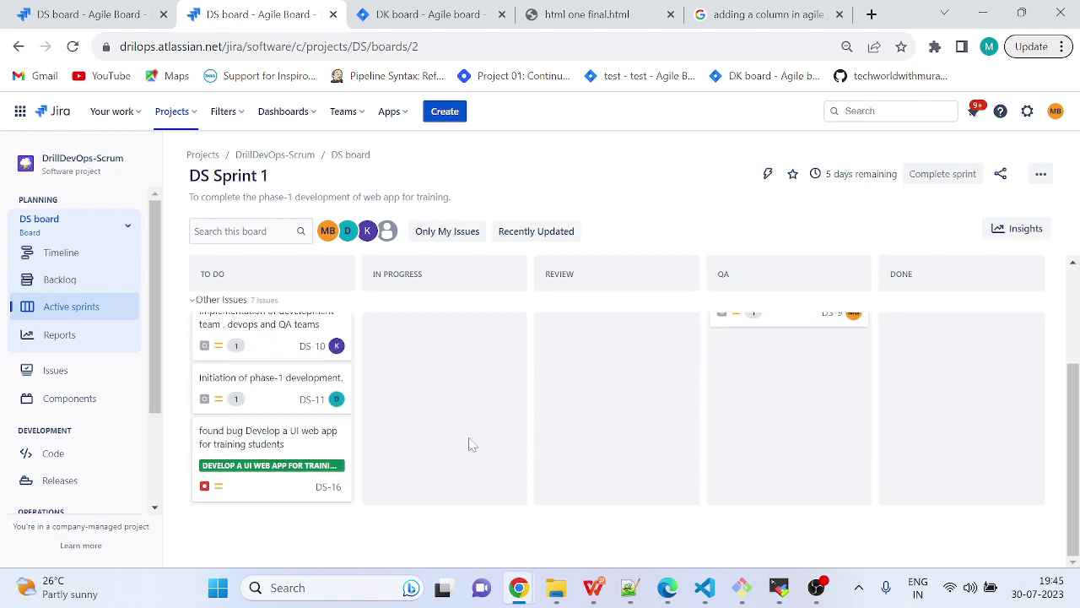
scroll(379, 487, "up", 1)
scroll(379, 472, "up", 2)
left_click_drag(279, 371, 785, 491)
scroll(784, 455, "down", 1)
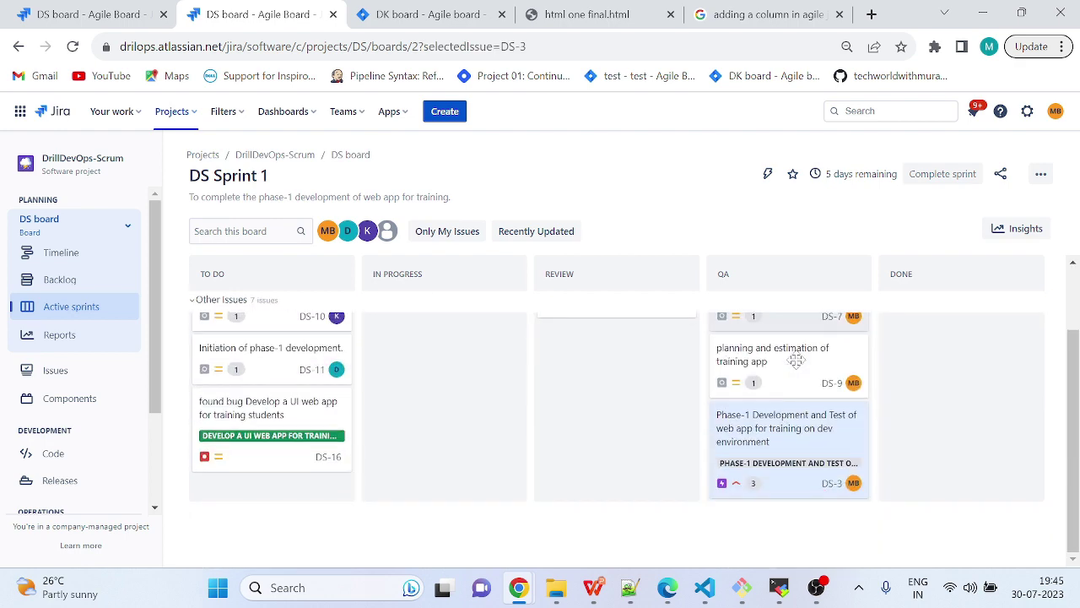
- Link bug DS-16 to epic DS-3 with the relation "is blocked by" and return to the board
left_click(784, 426)
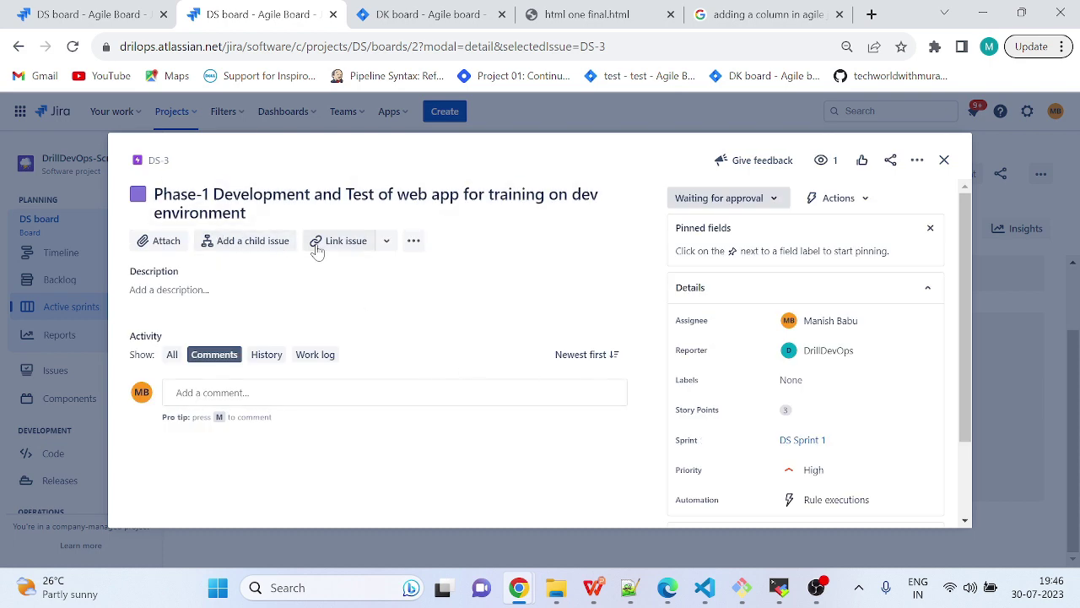
left_click(318, 245)
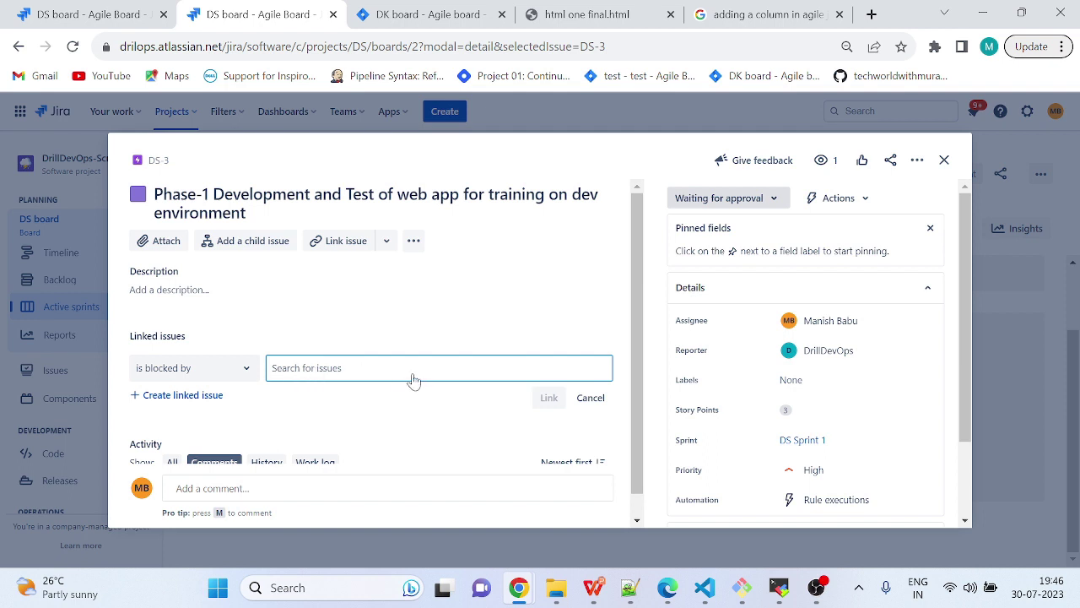
left_click(319, 371)
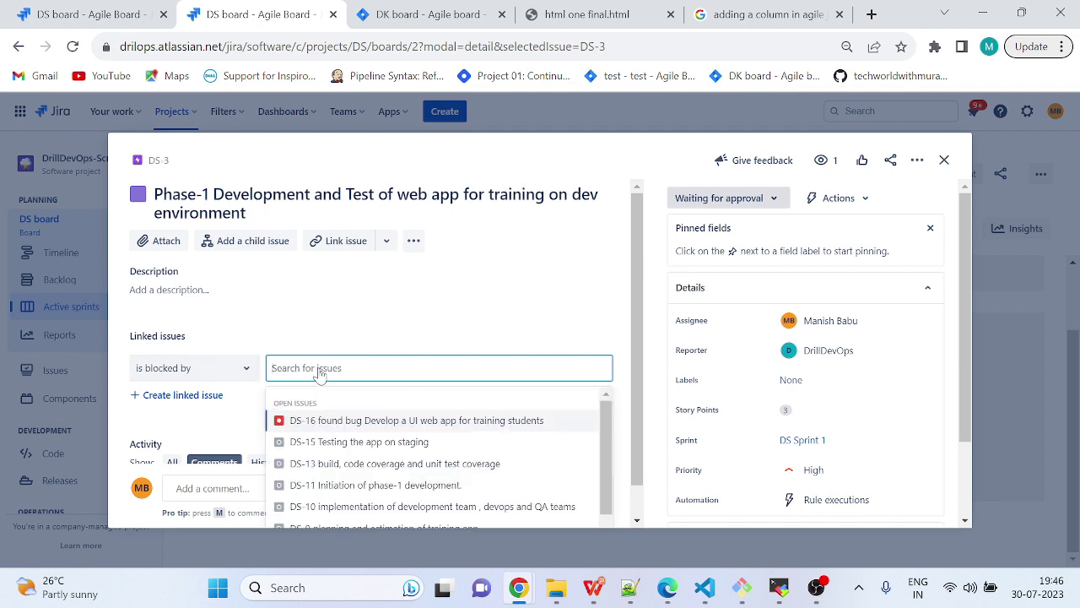
left_click(337, 422)
left_click(548, 398)
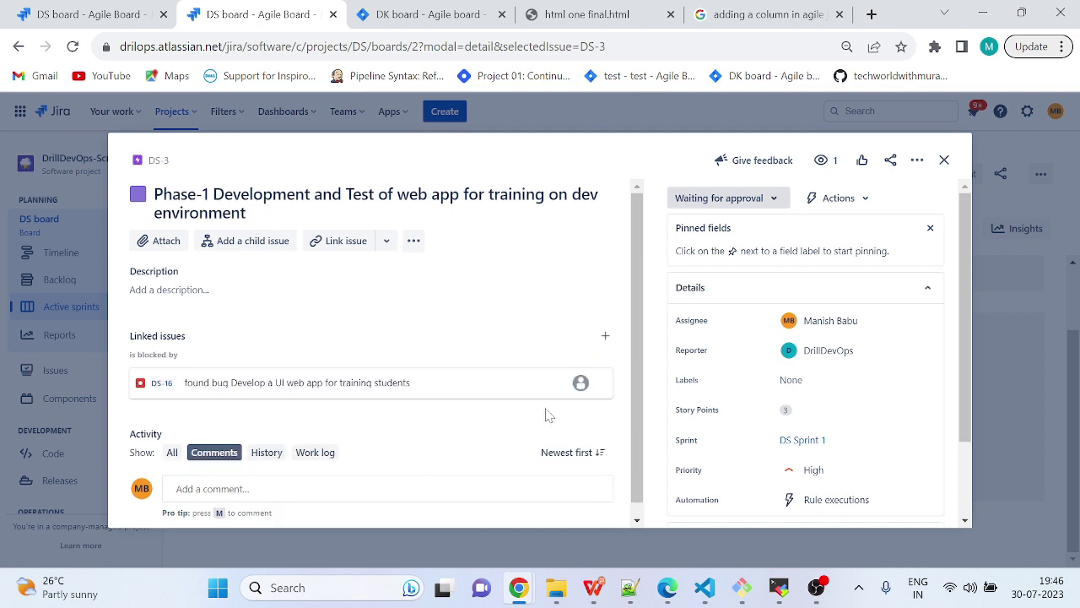
left_click(944, 159)
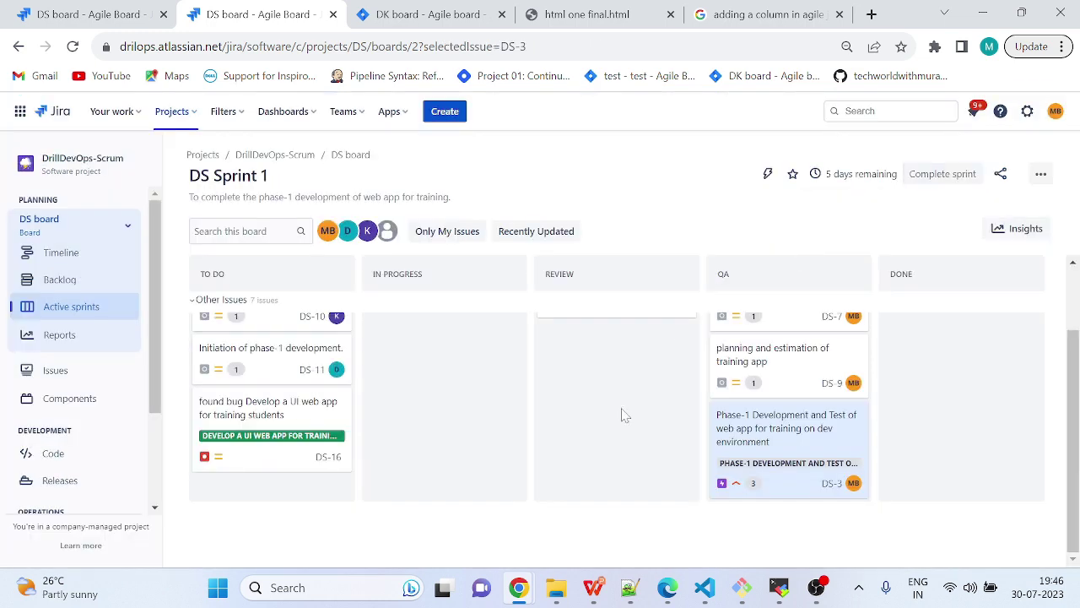
- Review the linked issues in DS-3's details, return to the board, and reopen the epic
left_click(817, 446)
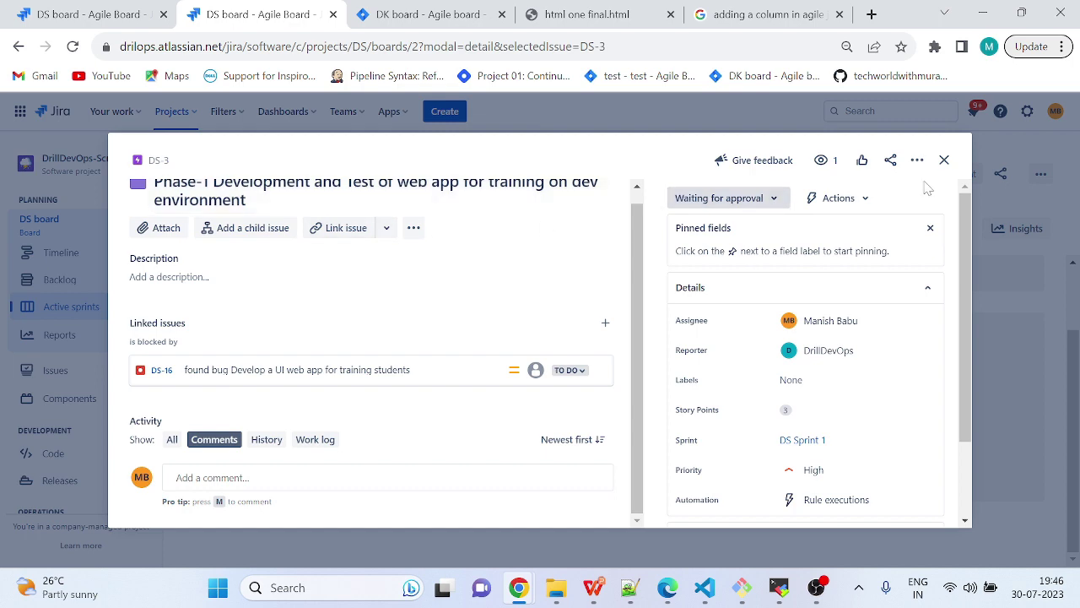
left_click(945, 160)
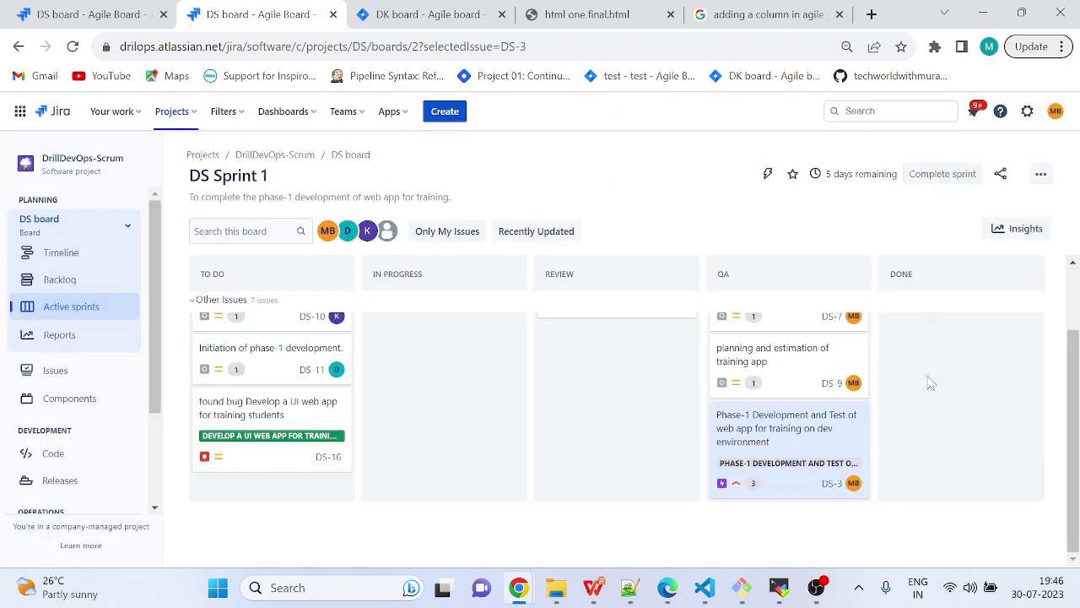
mouse_move(818, 495)
left_mouse_down()
mouse_move(957, 451)
mouse_move(836, 492)
mouse_move(812, 482)
left_mouse_up()
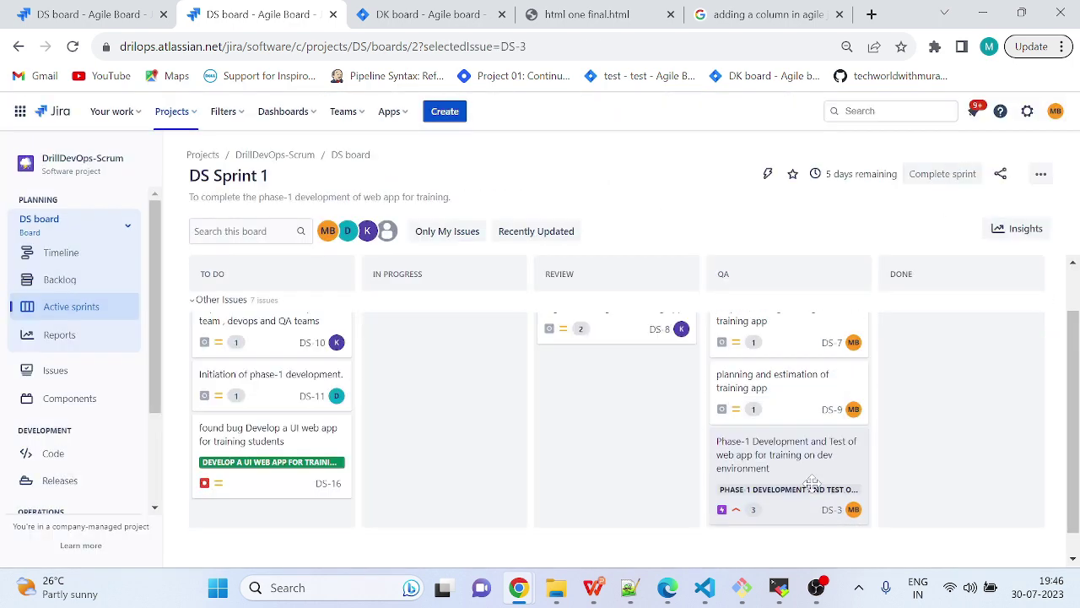
left_click(812, 482)
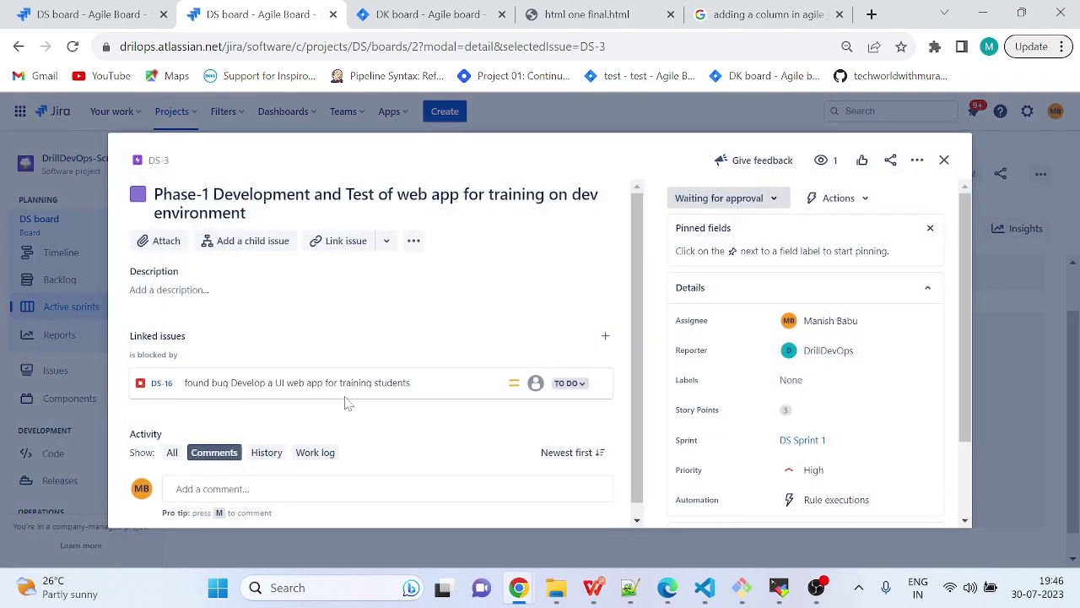
- Close epic DS-3's details and move bug DS-16 from To Do through In Progress and Review to the QA column
left_click(945, 160)
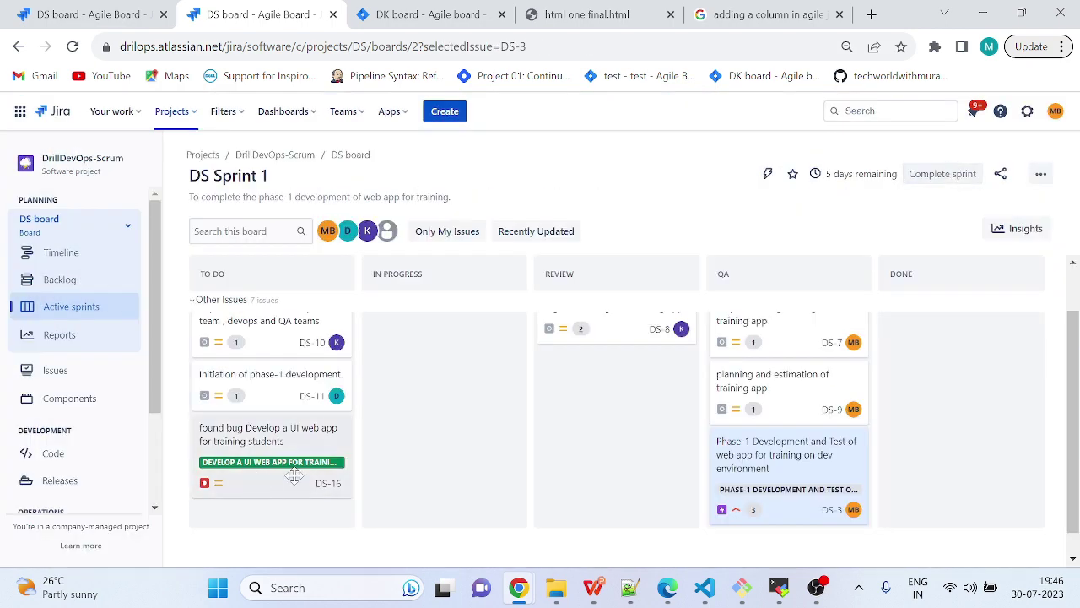
left_click_drag(281, 441, 434, 338)
scroll(413, 337, "up", 1)
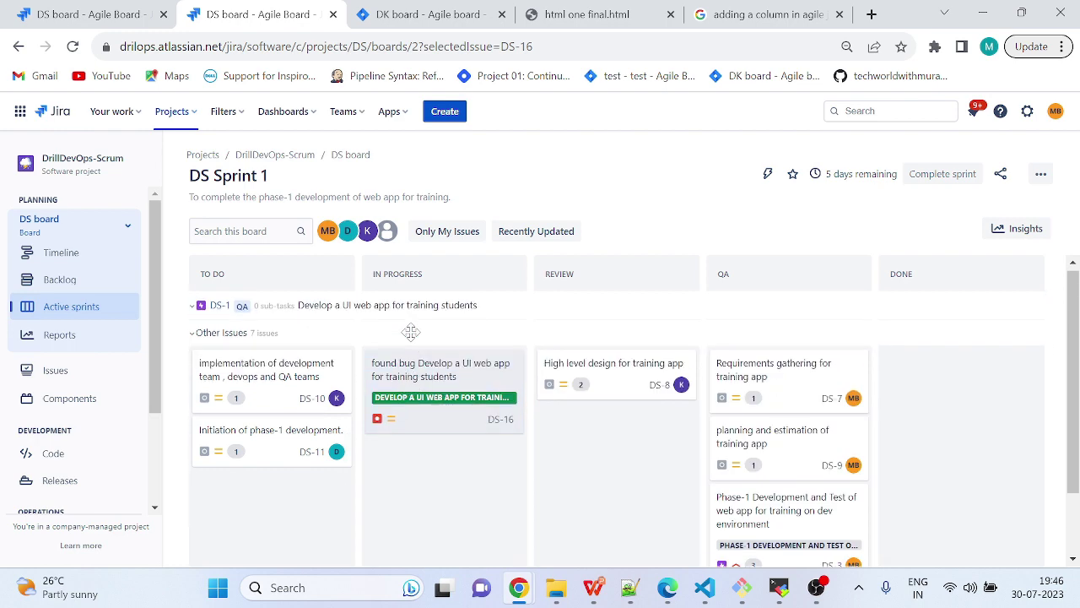
left_click_drag(422, 380, 595, 432)
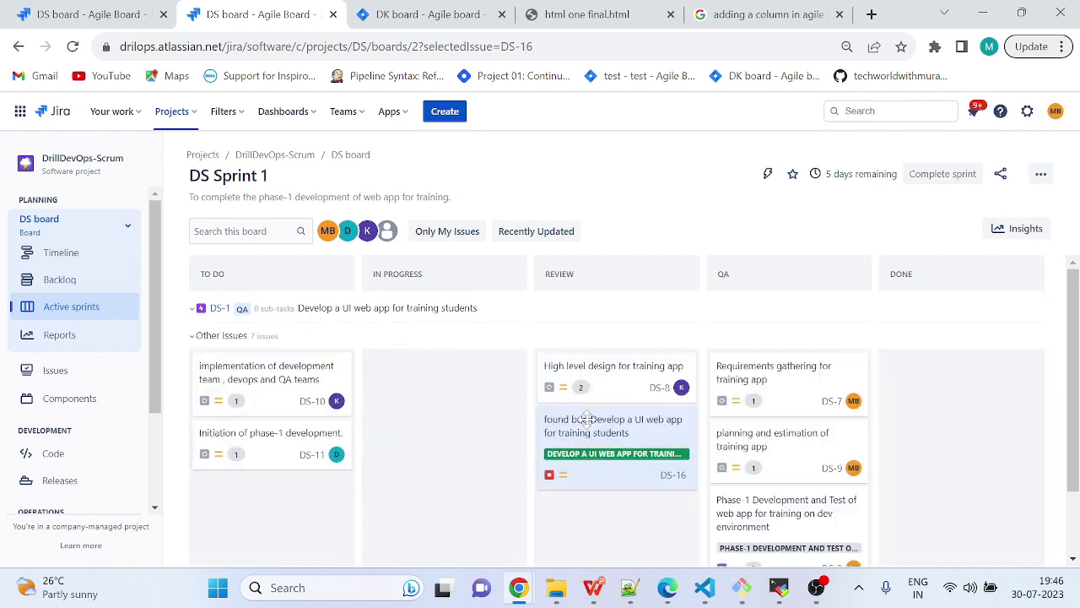
scroll(593, 456, "down", 1)
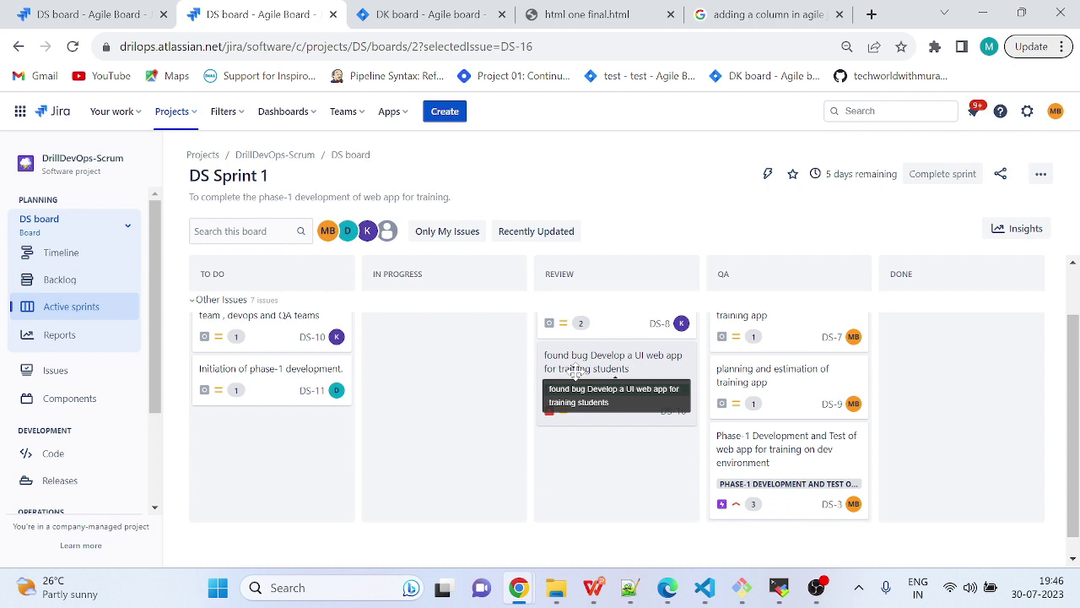
left_click_drag(575, 368, 654, 376)
left_click_drag(733, 386, 736, 393)
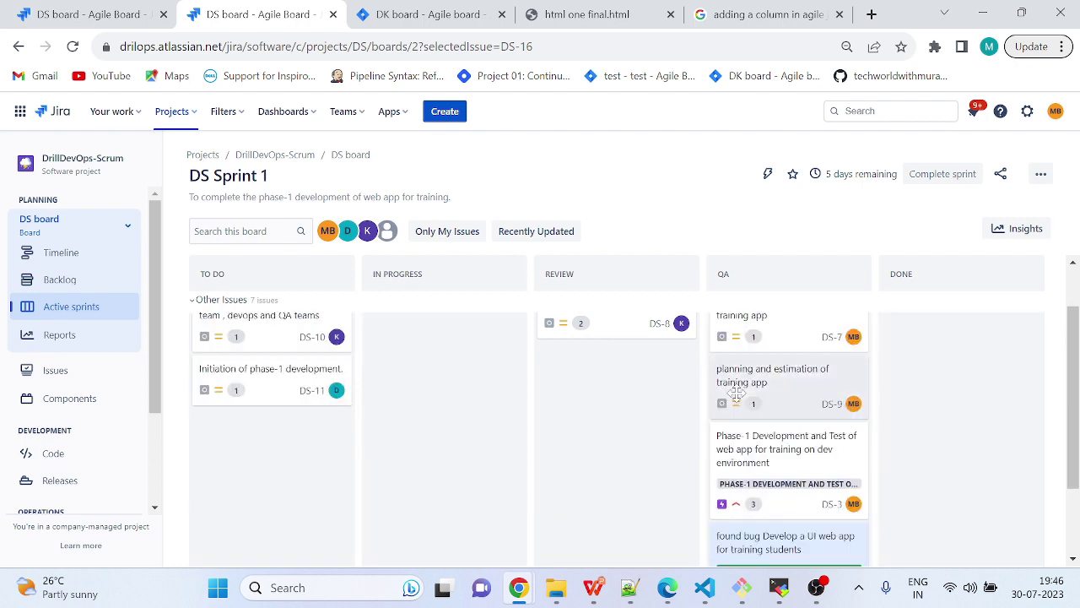
scroll(783, 434, "down", 2)
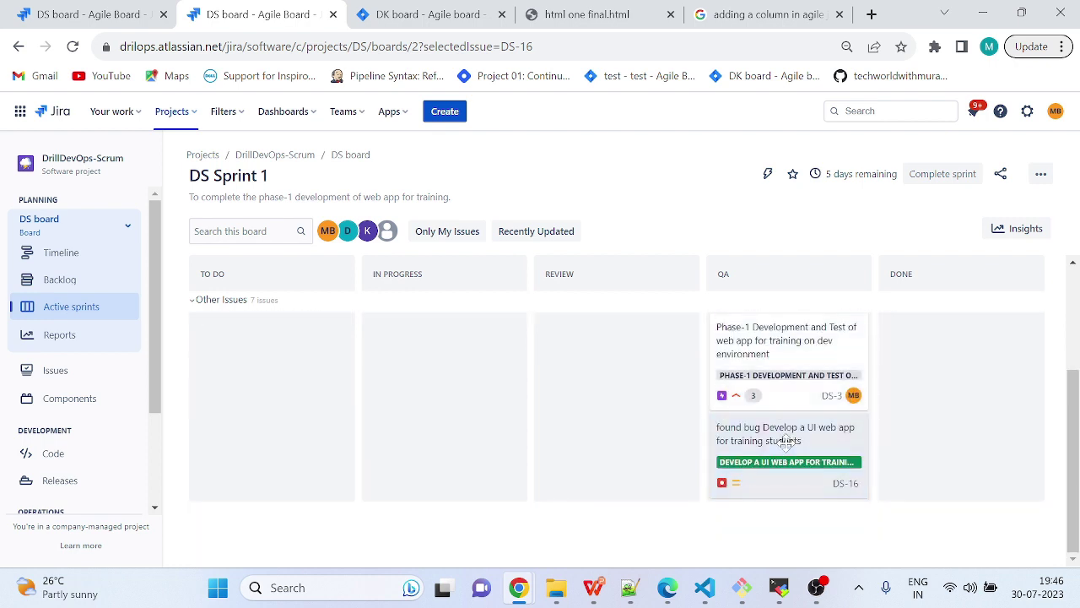
- Check the status and linked issues in bug DS-16's details, and return to the board
left_click(796, 440)
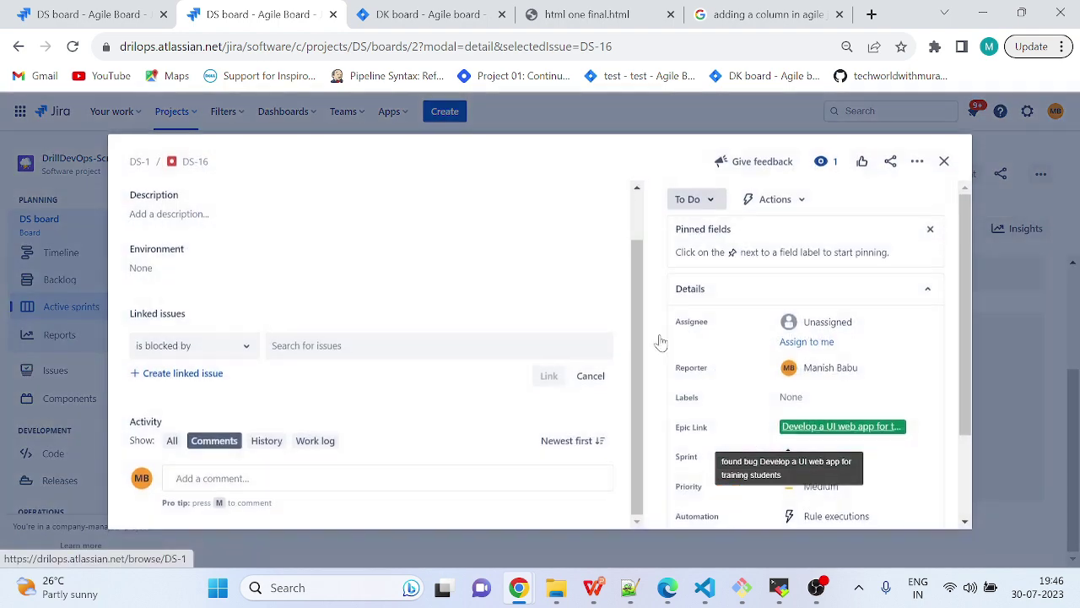
left_click(944, 160)
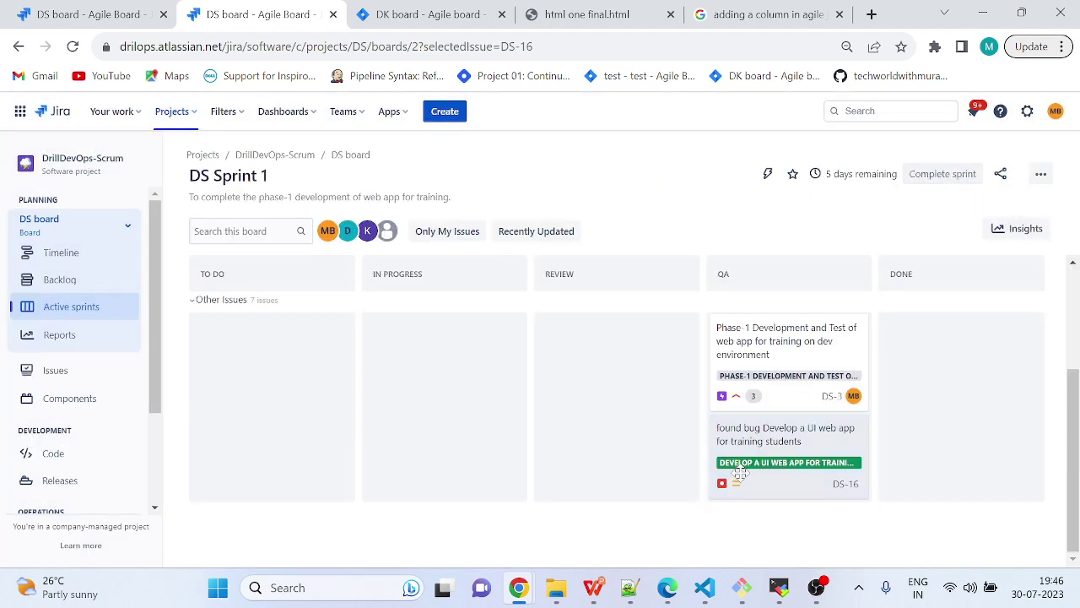
left_click(775, 451)
scroll(368, 490, "down", 1)
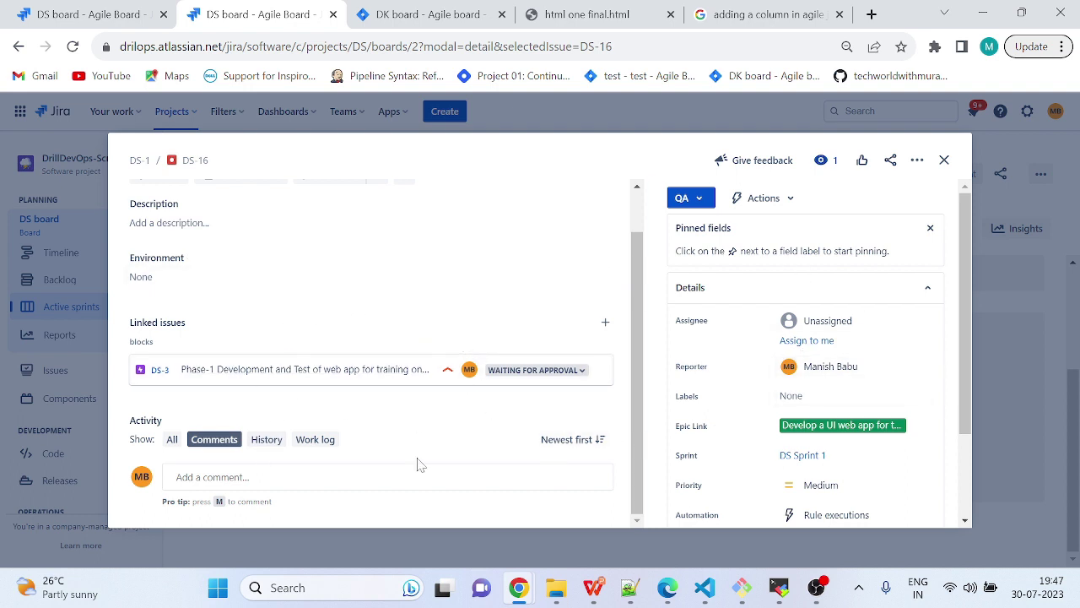
left_click(944, 160)
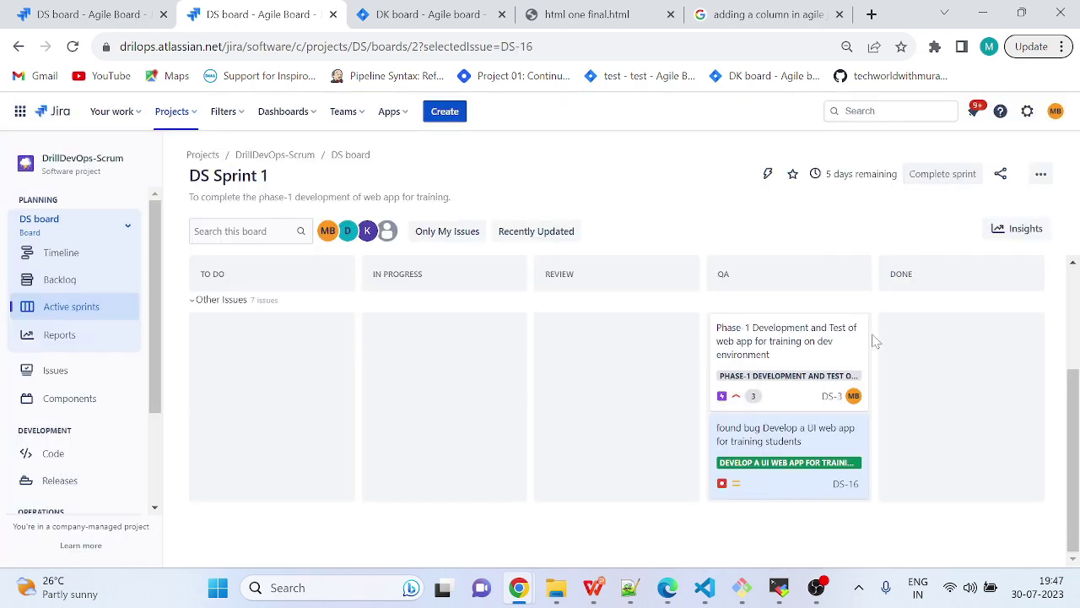
- Move bug DS-16 and, after checking its details, epic DS-3 from the QA column to Done
left_click_drag(790, 454, 975, 410)
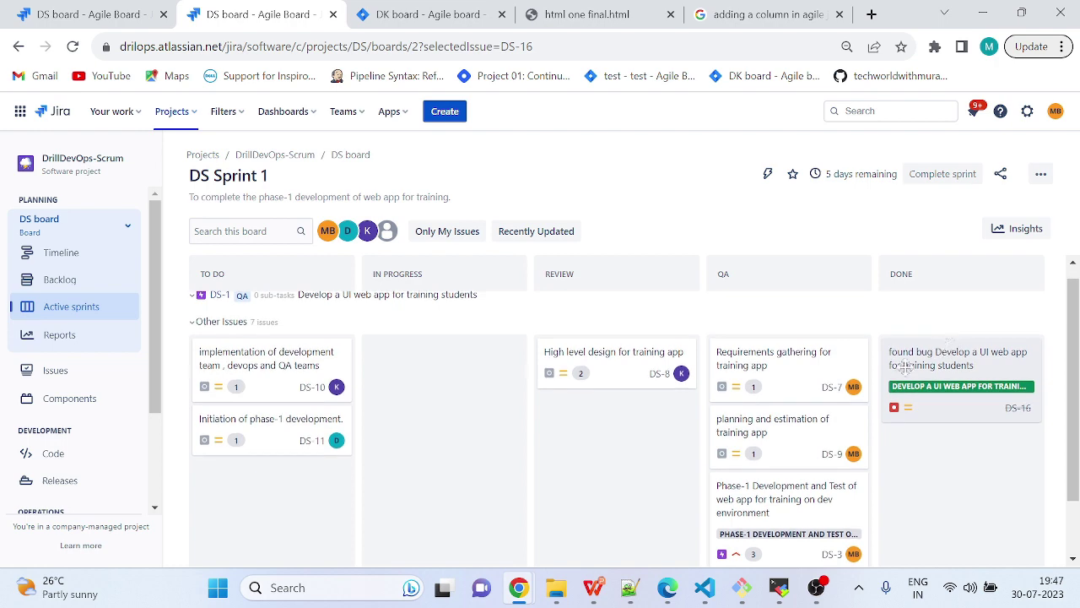
scroll(861, 444, "down", 1)
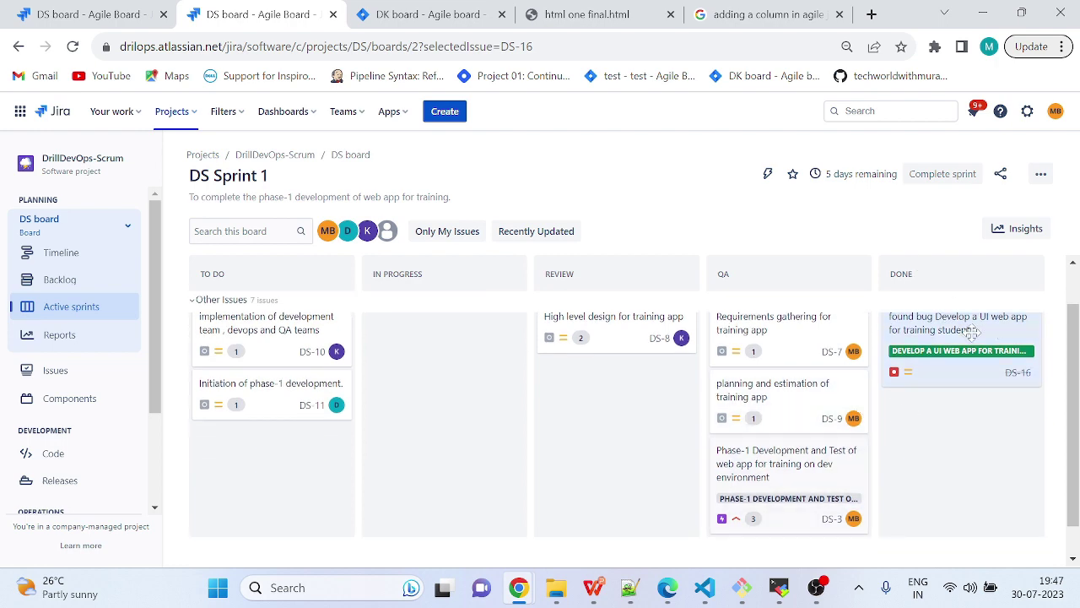
left_click(825, 468)
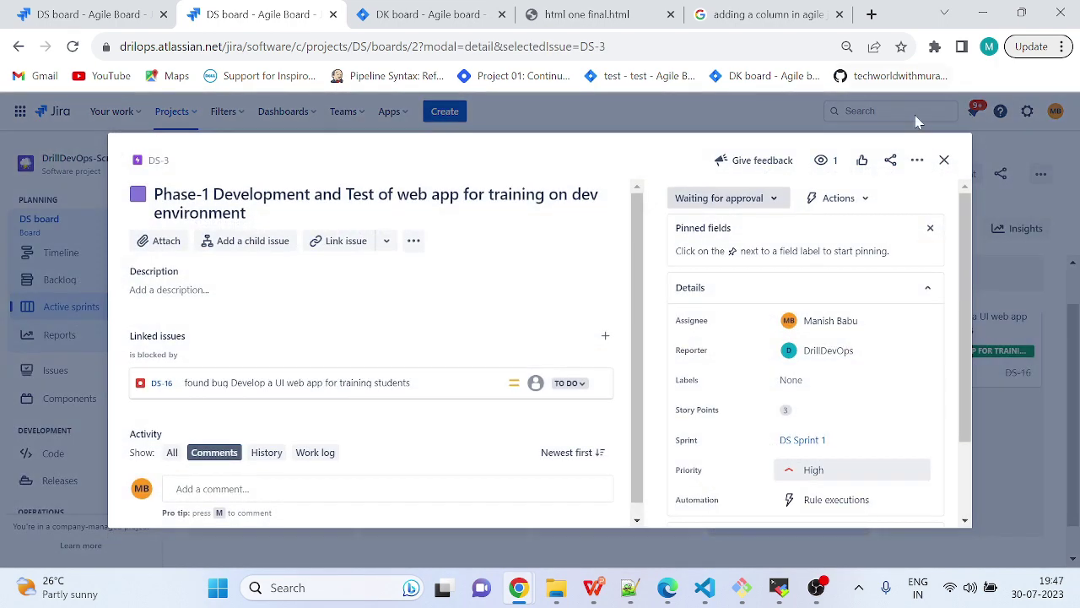
left_click(944, 160)
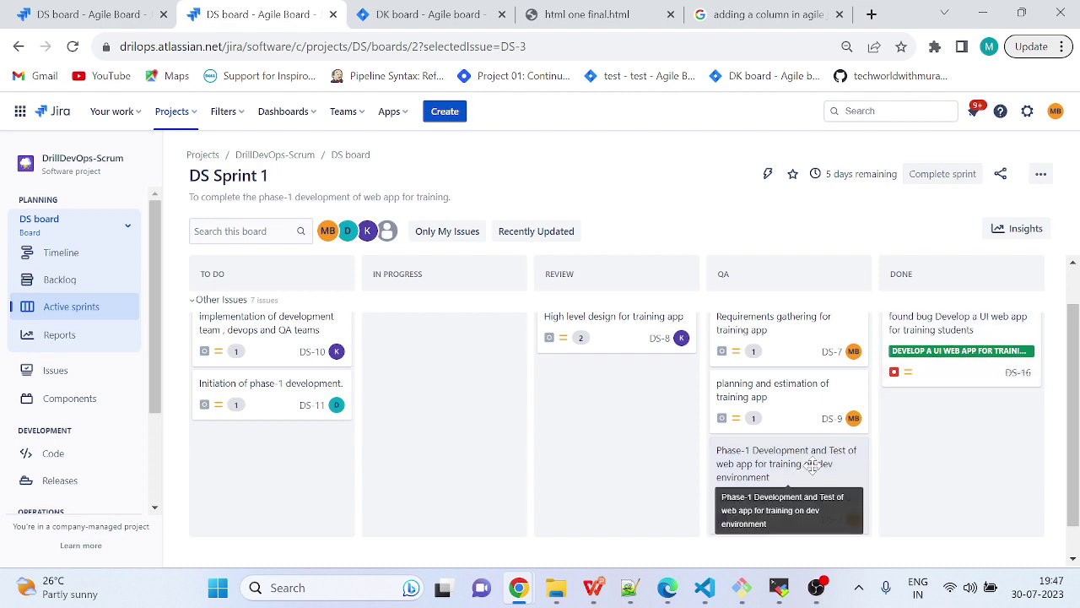
left_click_drag(811, 465, 974, 414)
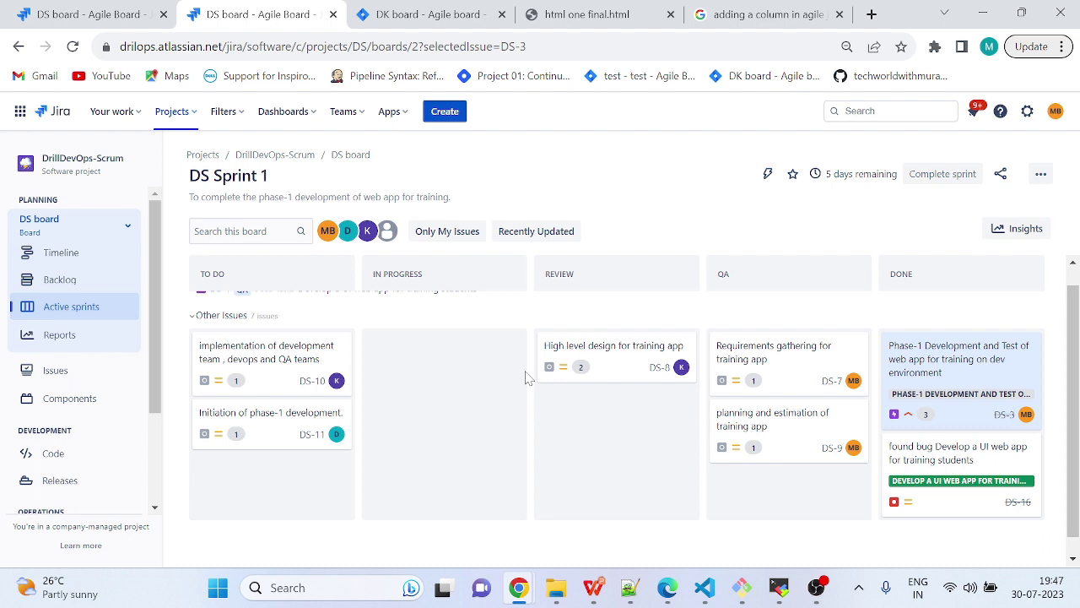
scroll(253, 371, "up", 1)
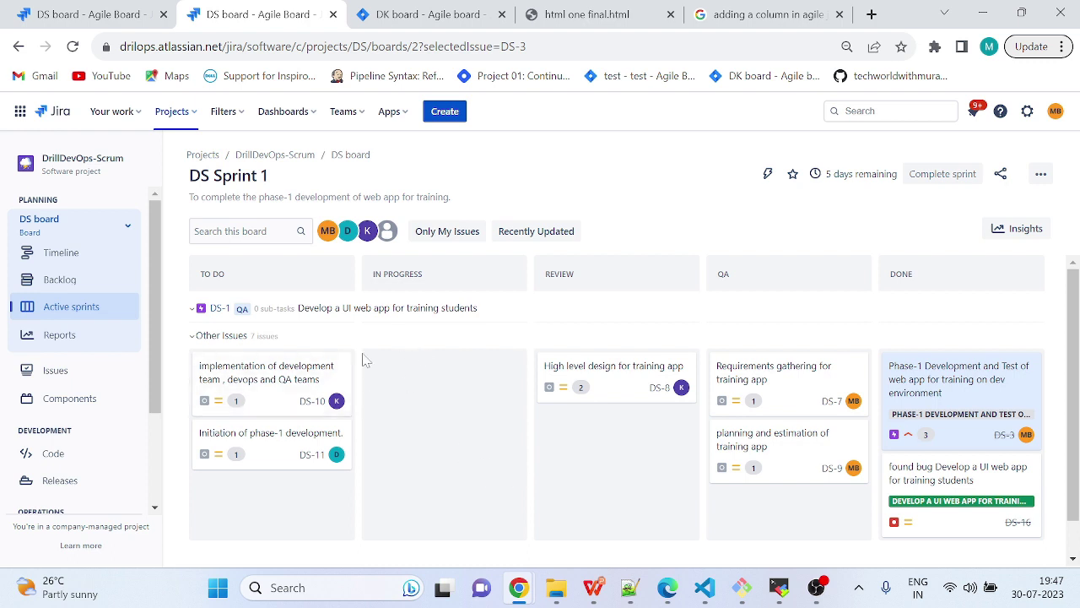
scroll(289, 458, "down", 1)
scroll(289, 453, "up", 1)
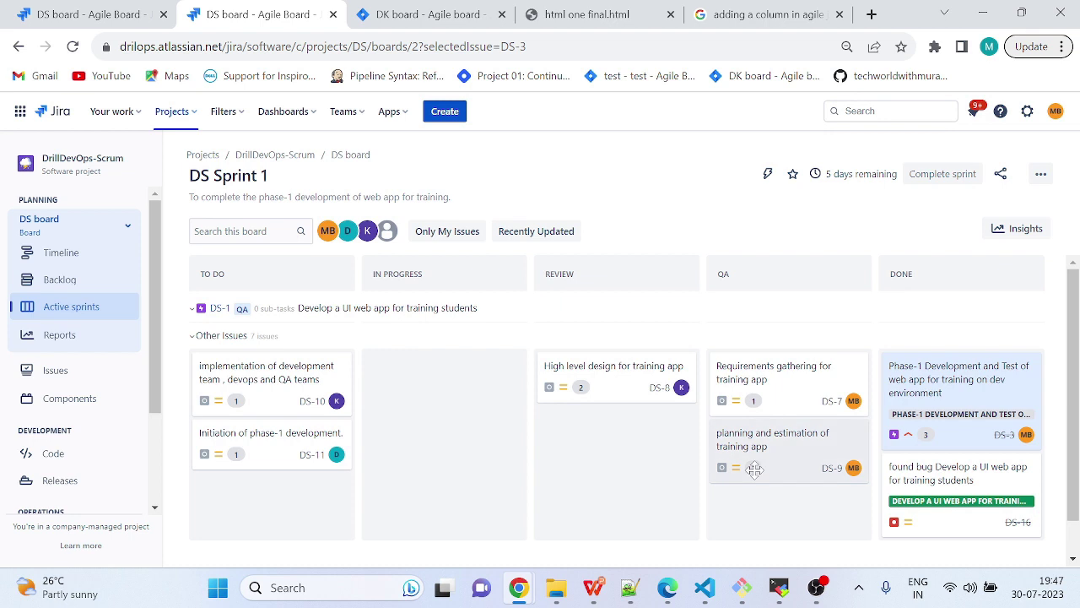
scroll(756, 473, "down", 1)
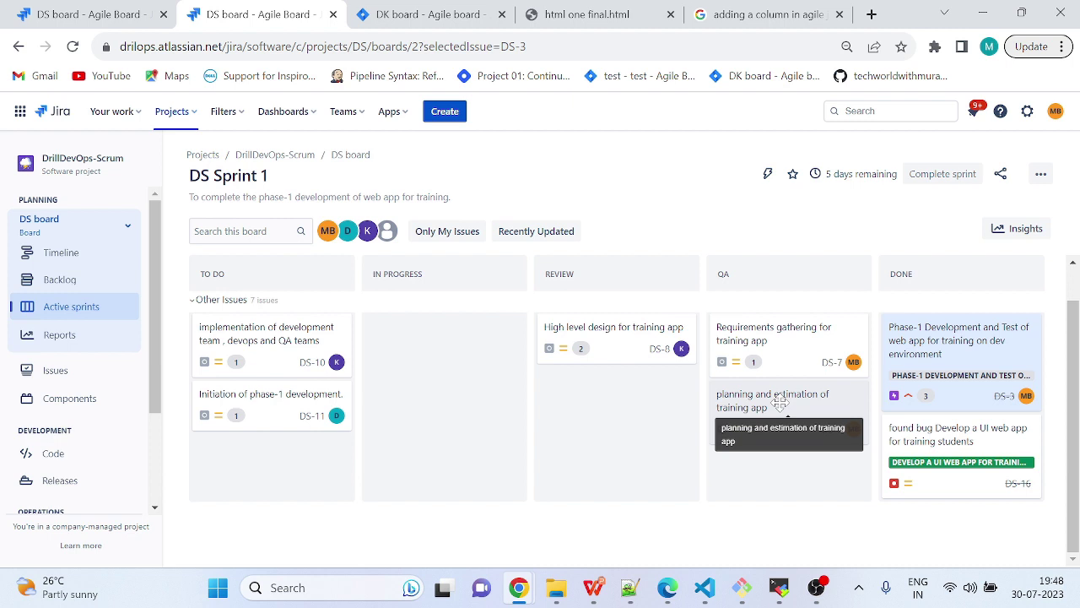
left_click_drag(781, 403, 783, 405)
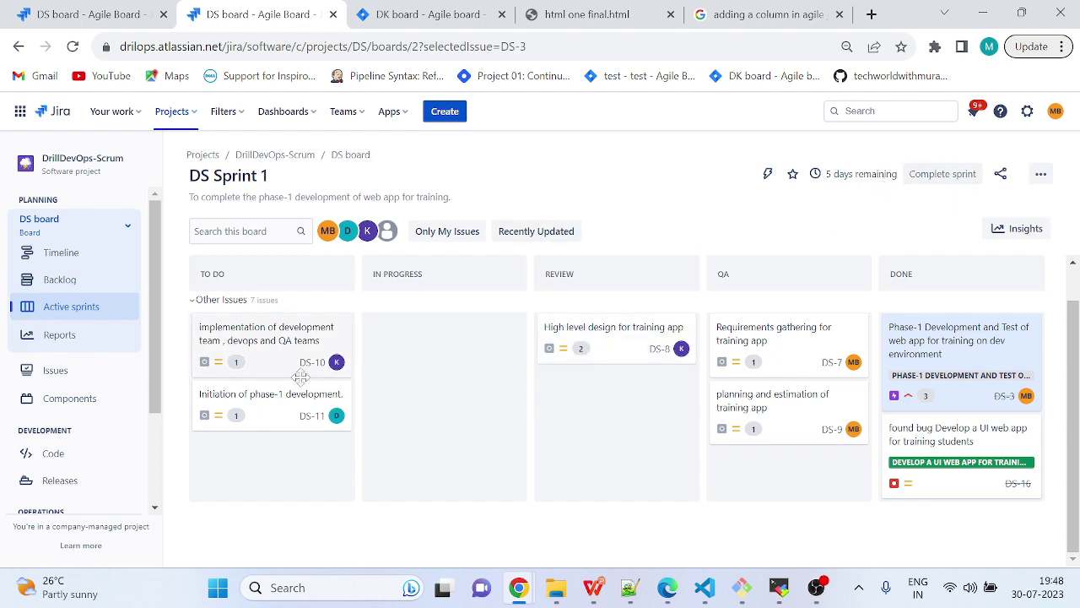
- View the Sprint Report for DS Sprint 1 in the project's reports, return to the active sprint board and reload it
left_click(73, 341)
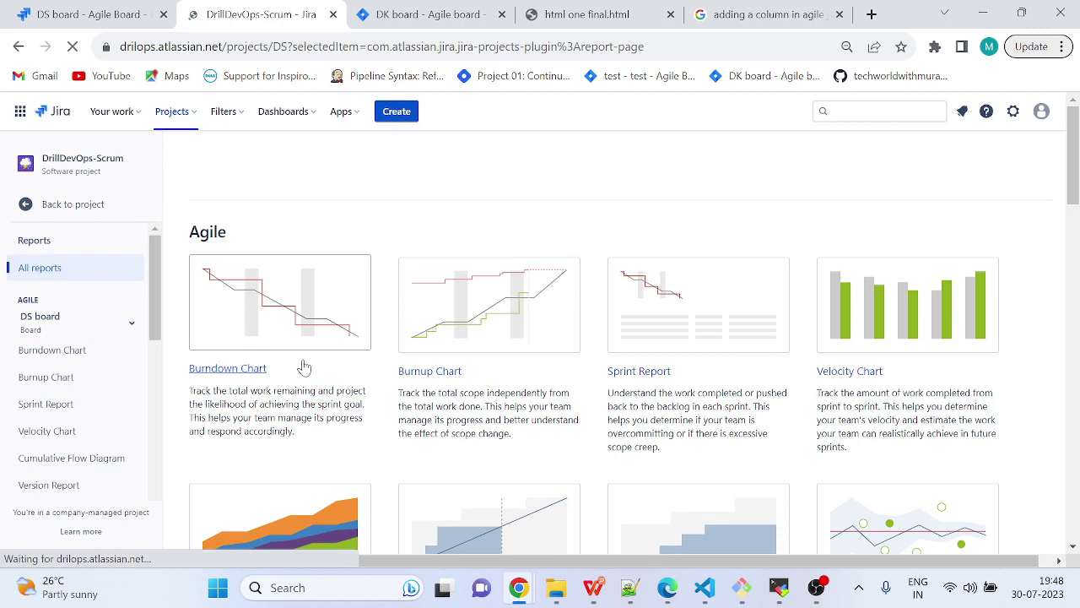
scroll(371, 443, "down", 2)
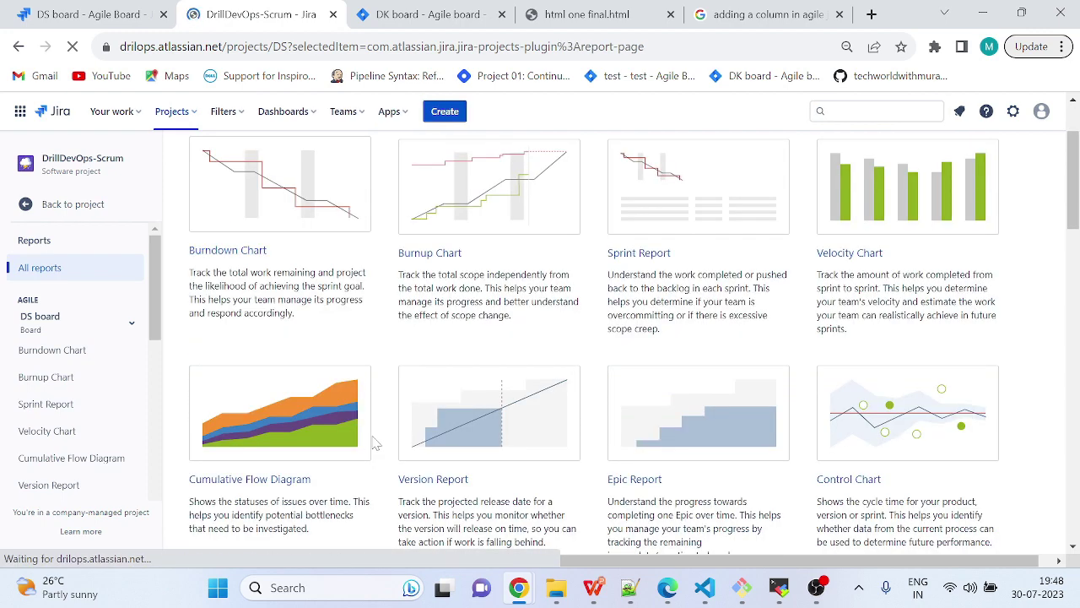
left_click(53, 405)
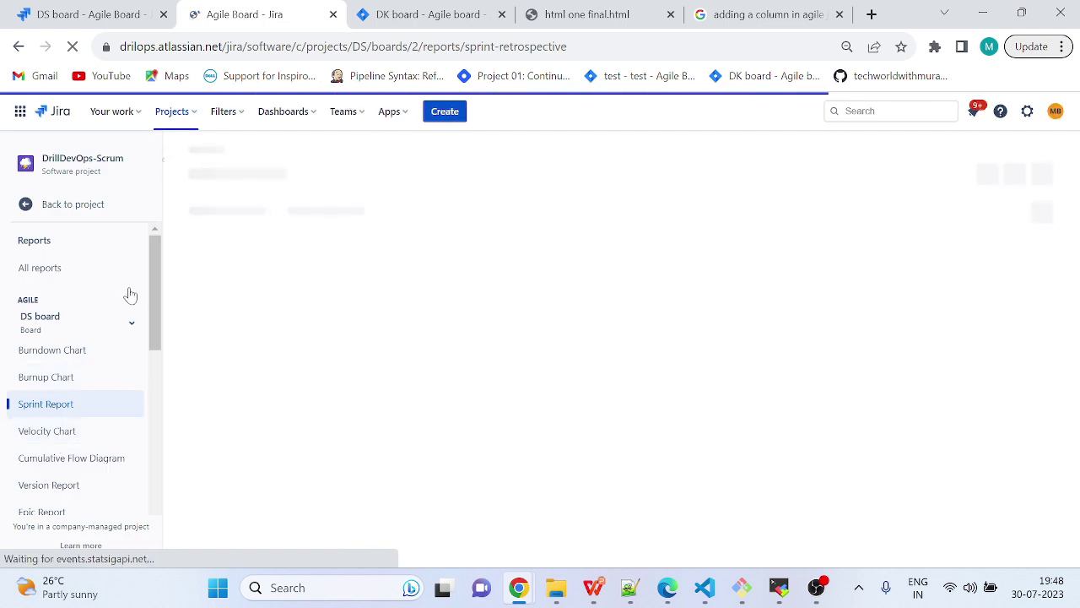
left_click(66, 211)
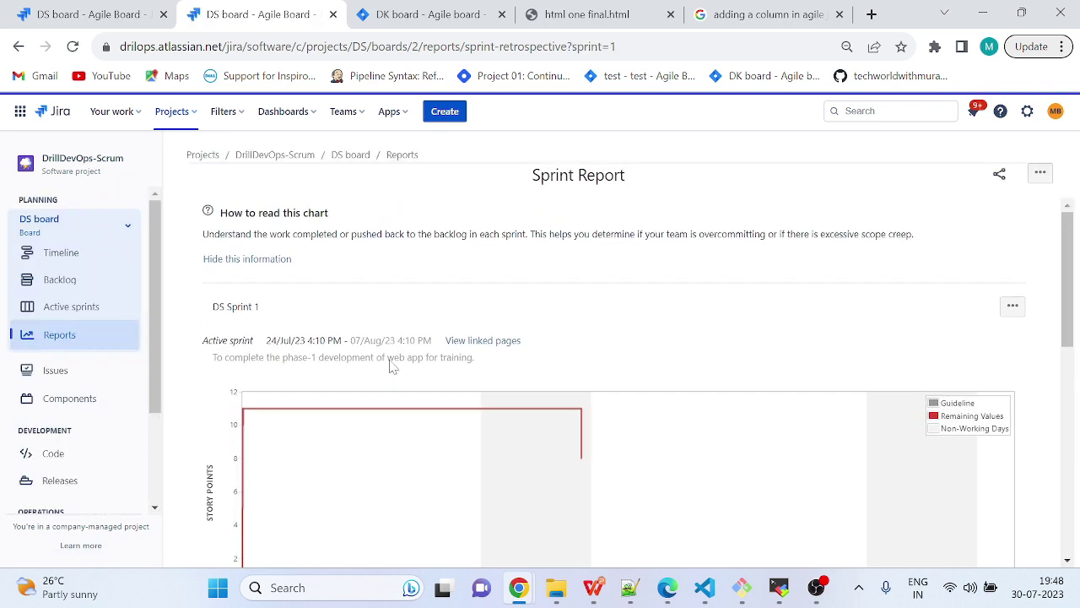
left_click(84, 307)
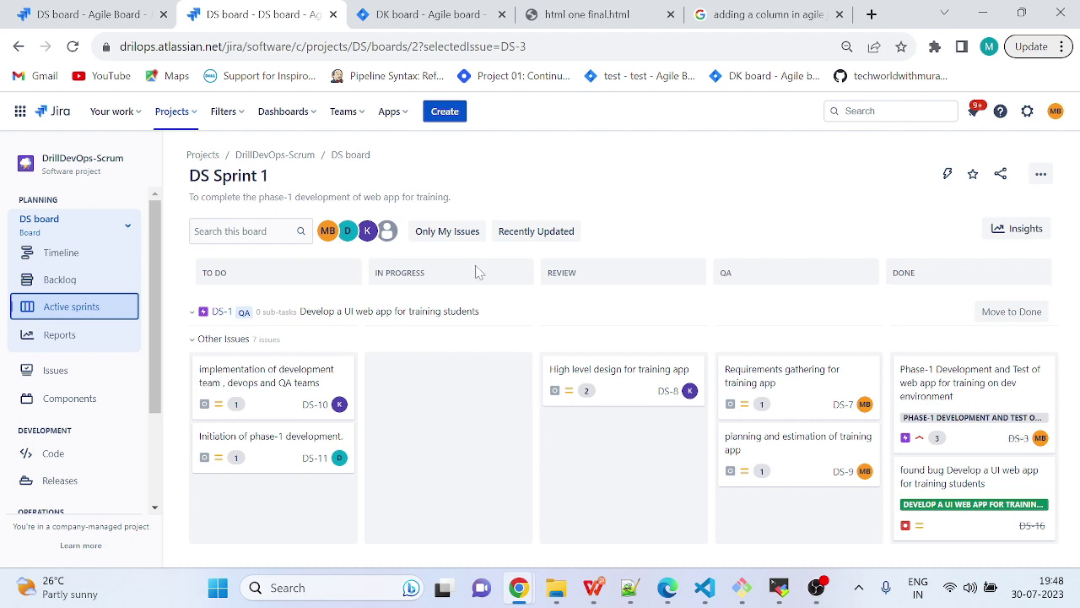
left_click(85, 306)
key("ctrl+l")
key("Return")
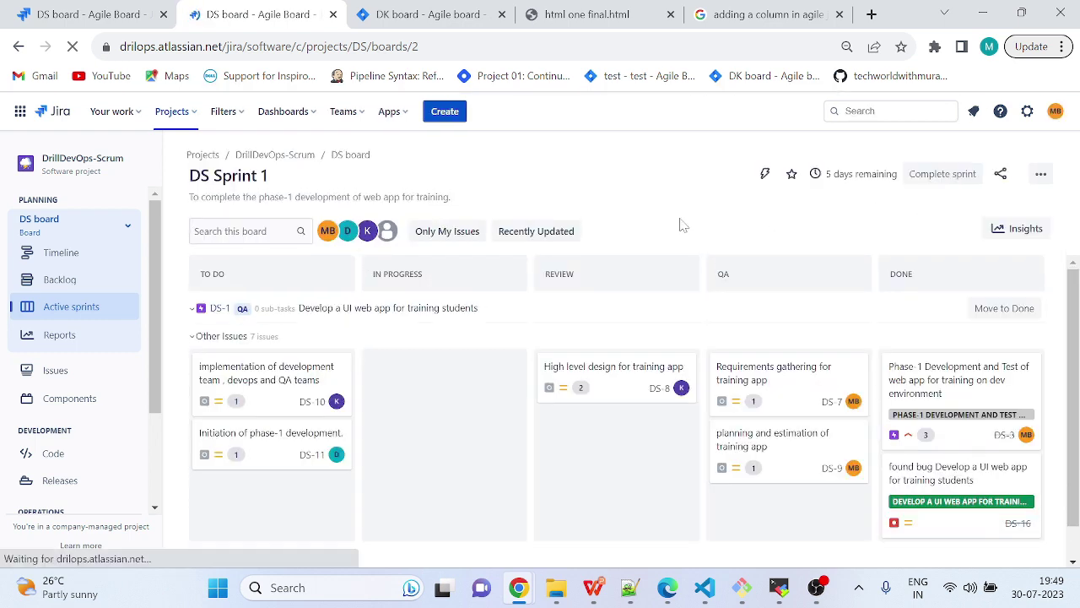
left_click(927, 175)
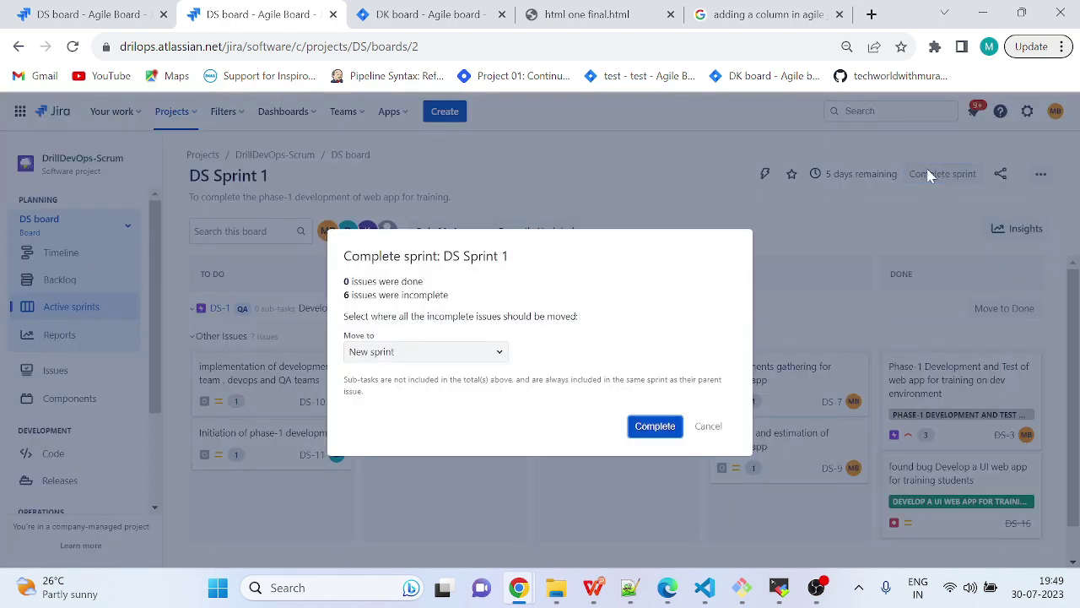
left_click(422, 351)
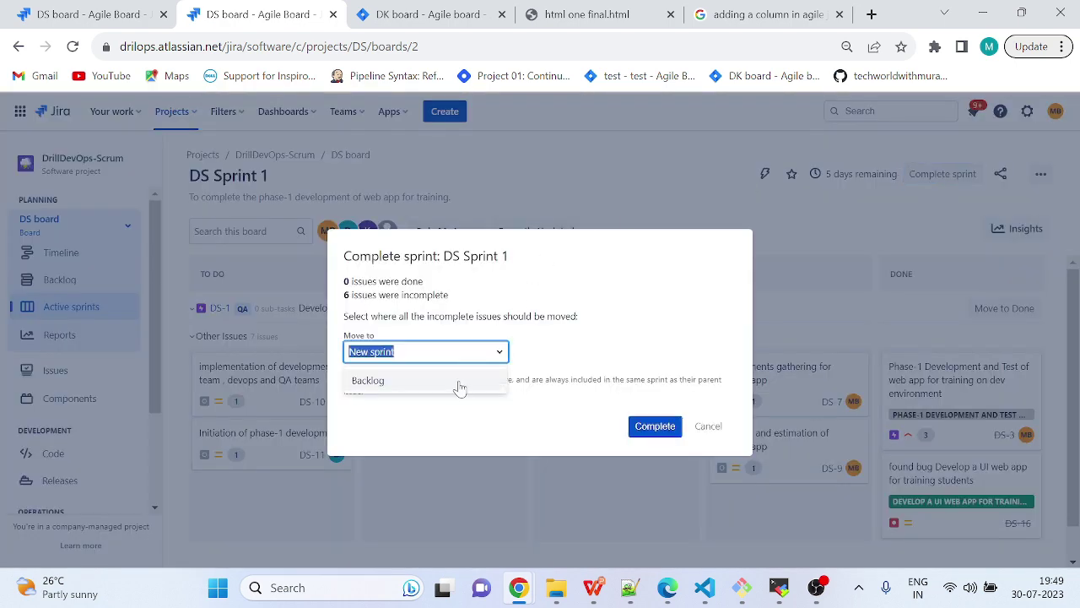
left_click(427, 370)
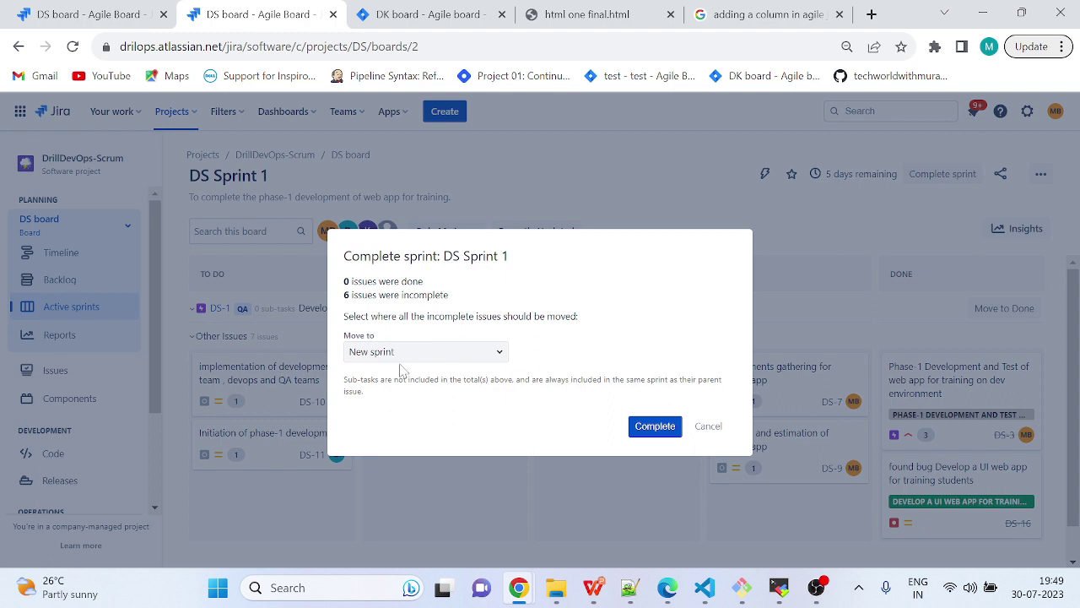
left_click(494, 352)
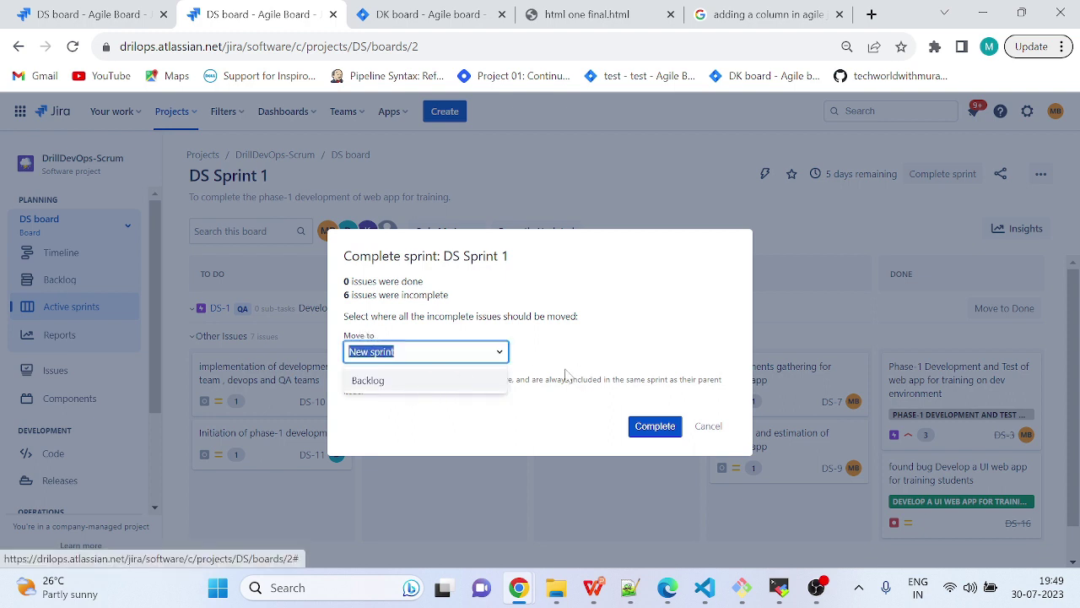
left_click(708, 427)
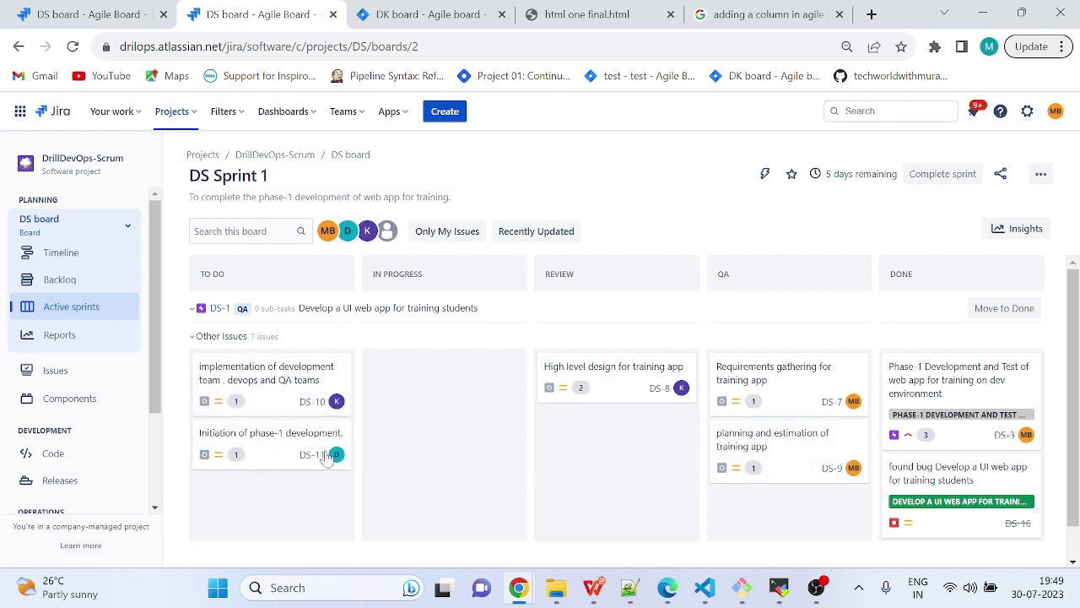
- Complete DS Sprint 1, moving all incomplete issues to a new sprint
left_click(945, 175)
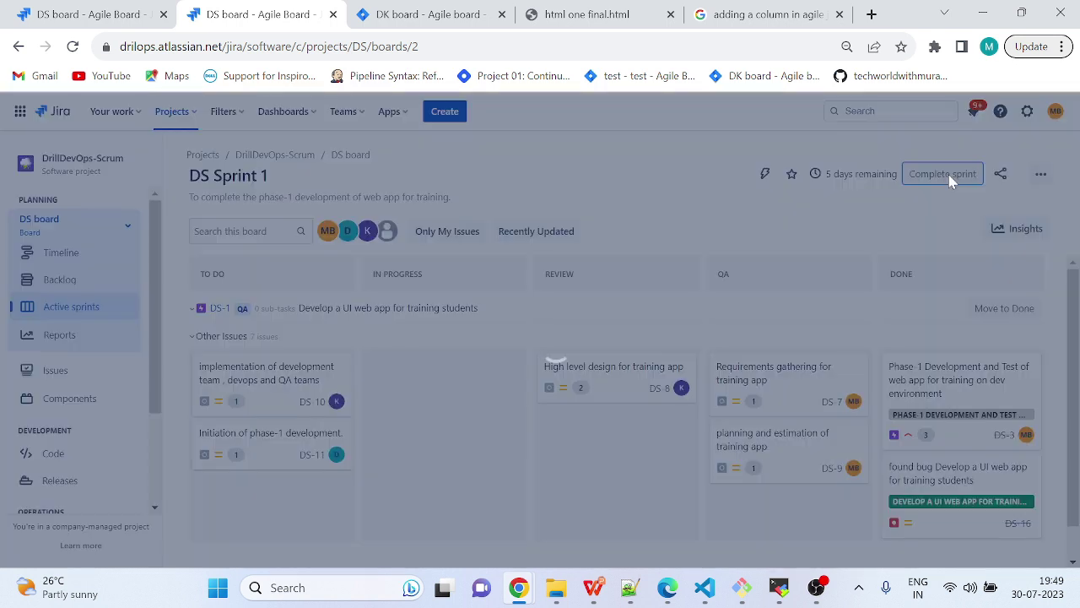
left_click(426, 351)
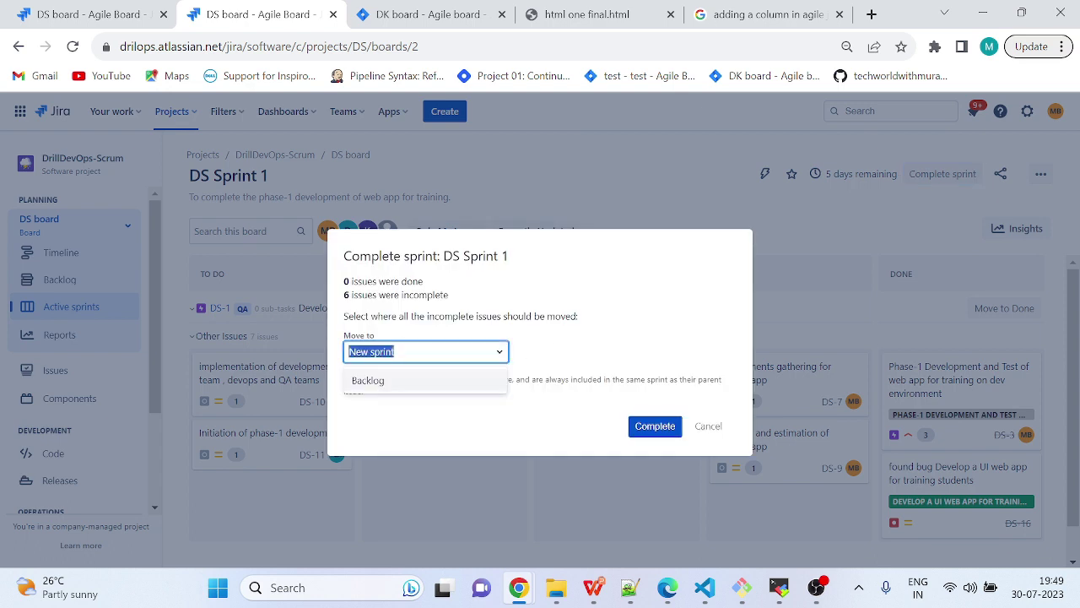
left_click(551, 432)
left_click(639, 431)
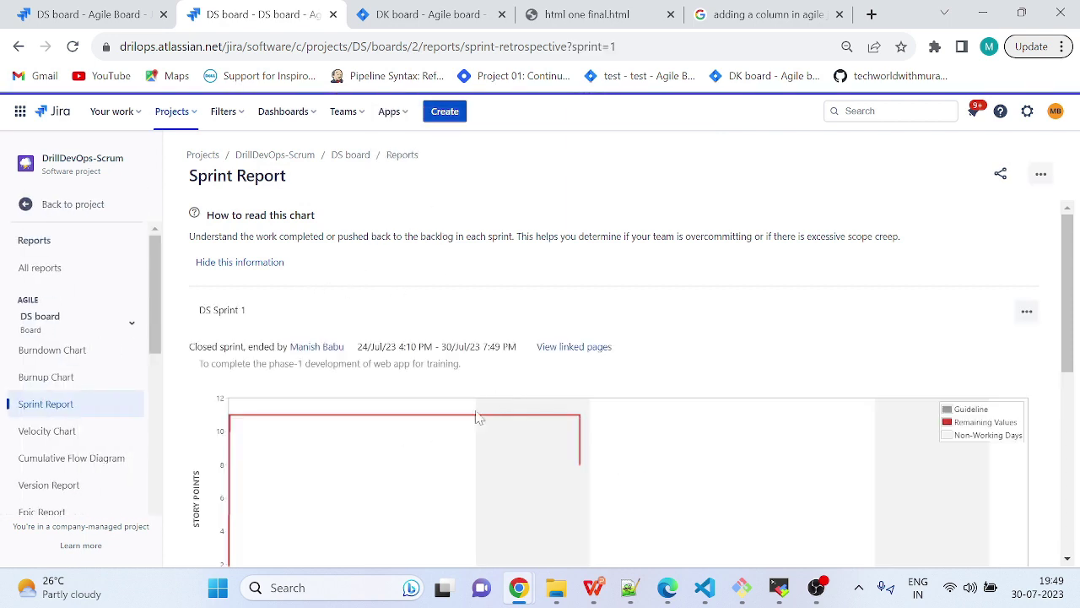
- Review the closed sprint's report, including the burndown chart and the completed and not completed issues in the Status Report
scroll(503, 447, "down", 3)
scroll(506, 448, "up", 3)
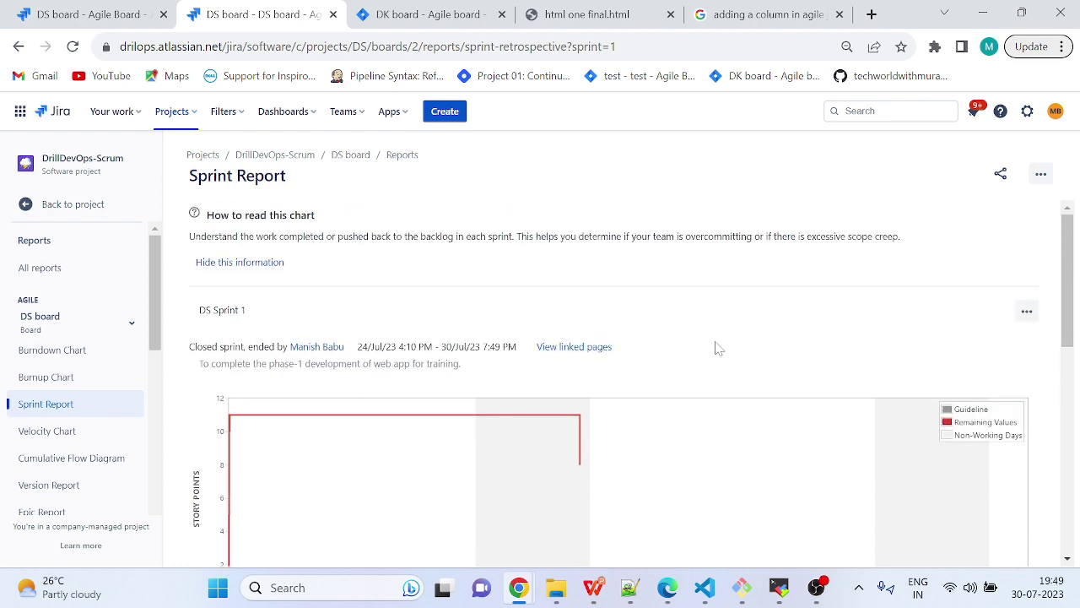
scroll(715, 348, "down", 8)
scroll(715, 346, "up", 3)
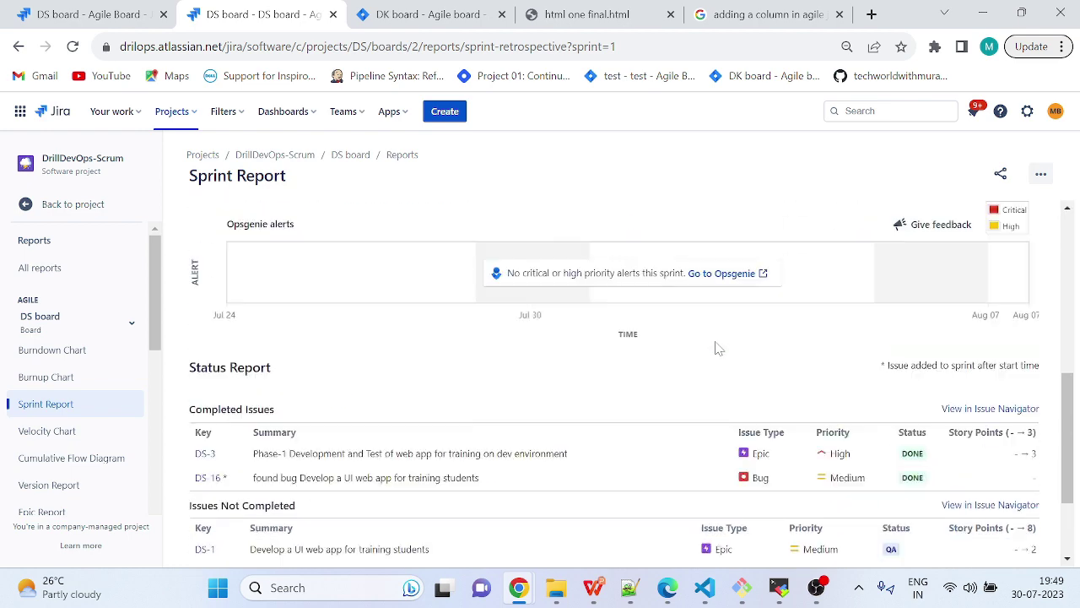
- Compare the completed and not completed issues in DS Sprint 1's Status Report with its burndown chart
scroll(716, 344, "down", 3)
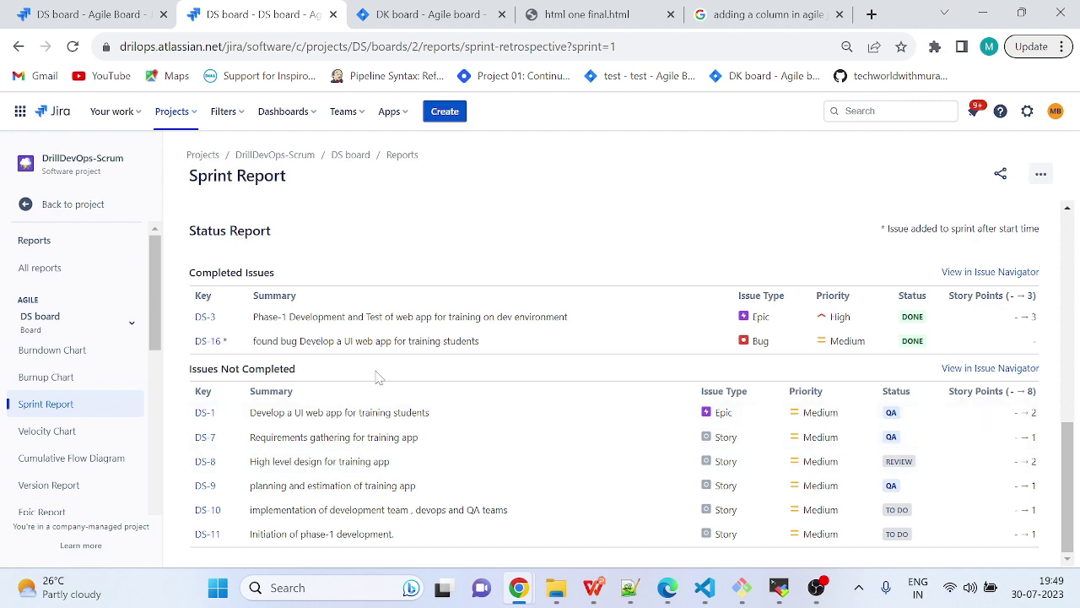
scroll(377, 377, "up", 5)
scroll(377, 377, "down", 5)
scroll(579, 513, "up", 5)
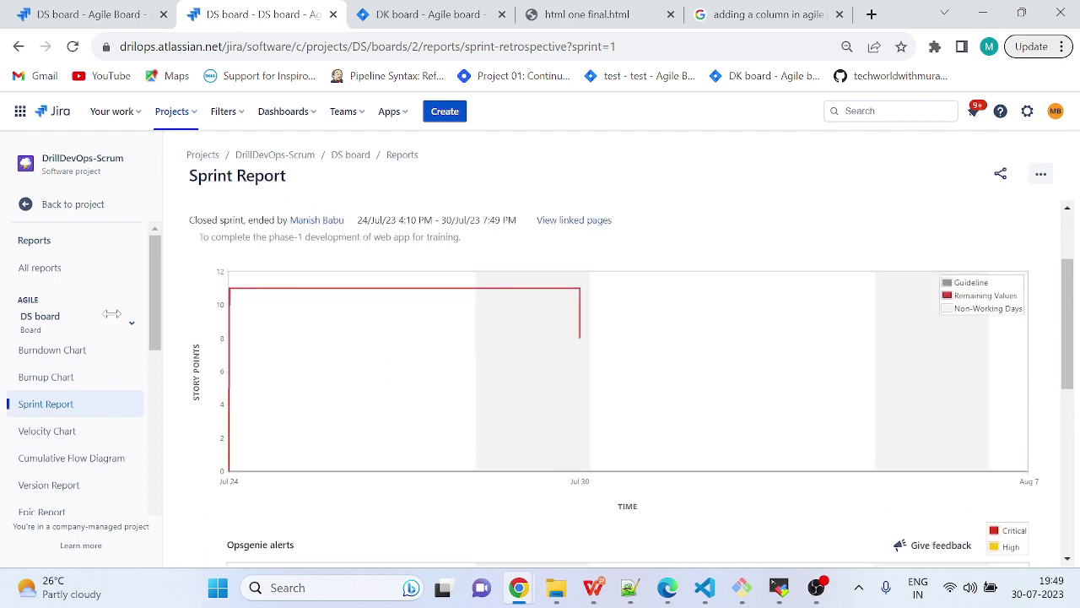
- Return from the reports to the project's active sprints board and display its board options
left_click(66, 207)
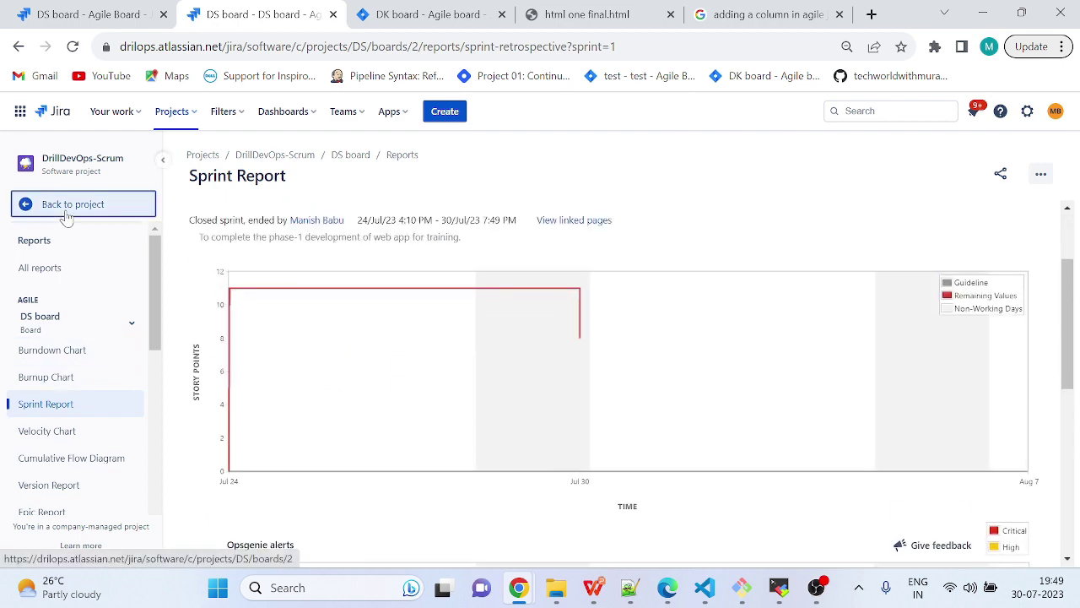
left_click(67, 309)
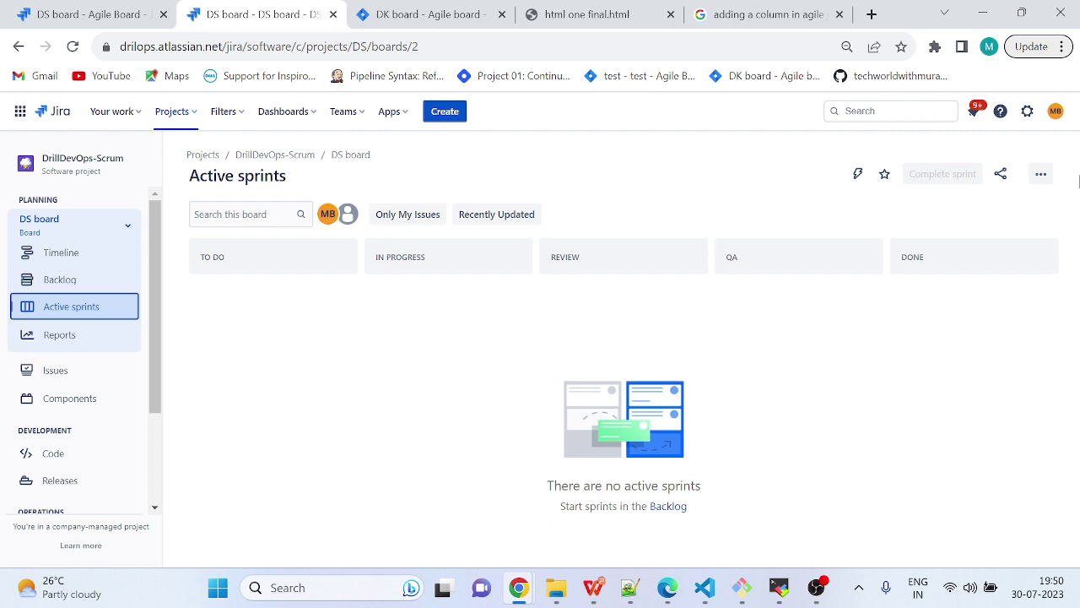
left_click(1044, 183)
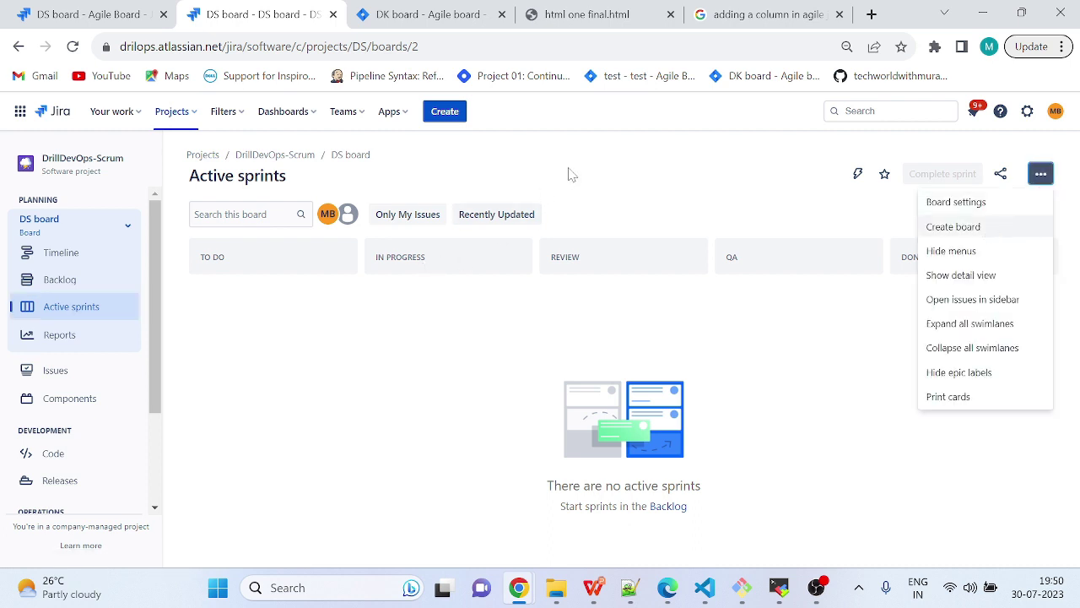
- Revisit the Sprint Report for DS Sprint 1, then view the DS board's timeline
left_click(76, 335)
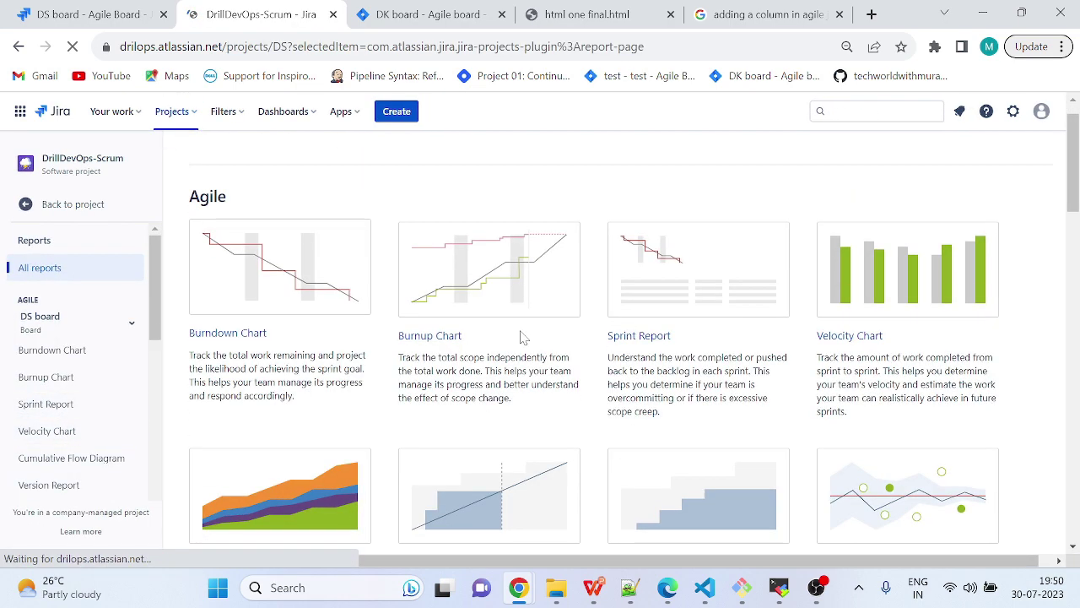
left_click(66, 405)
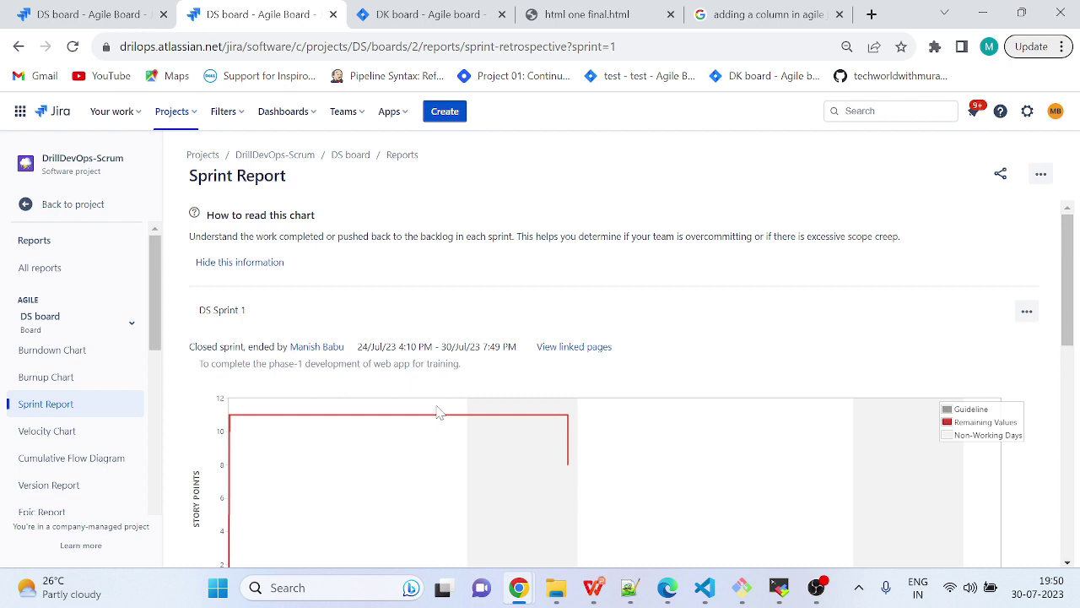
left_click(66, 203)
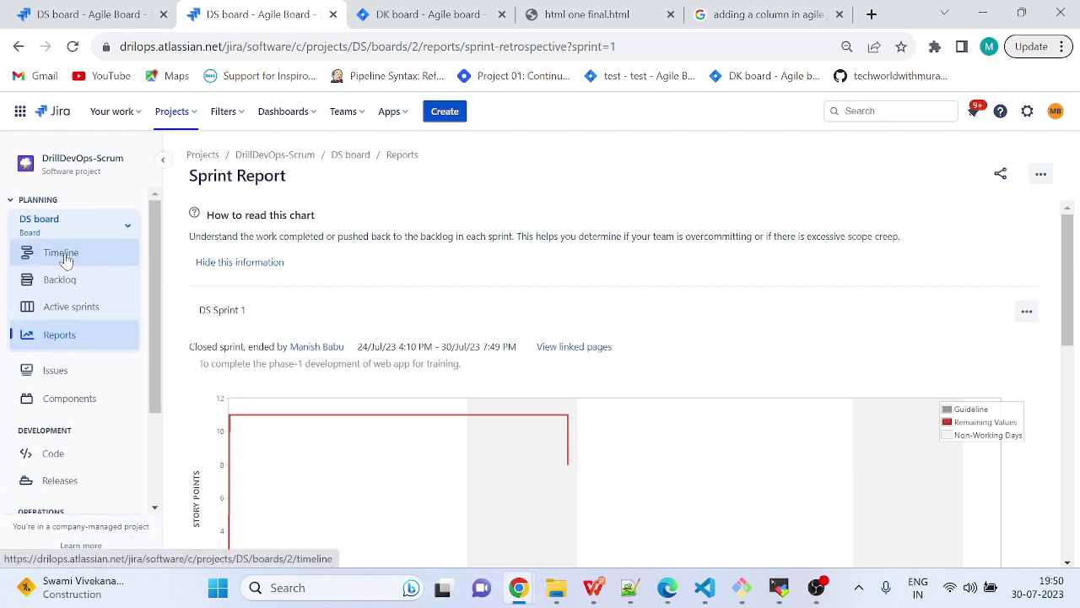
left_click(65, 257)
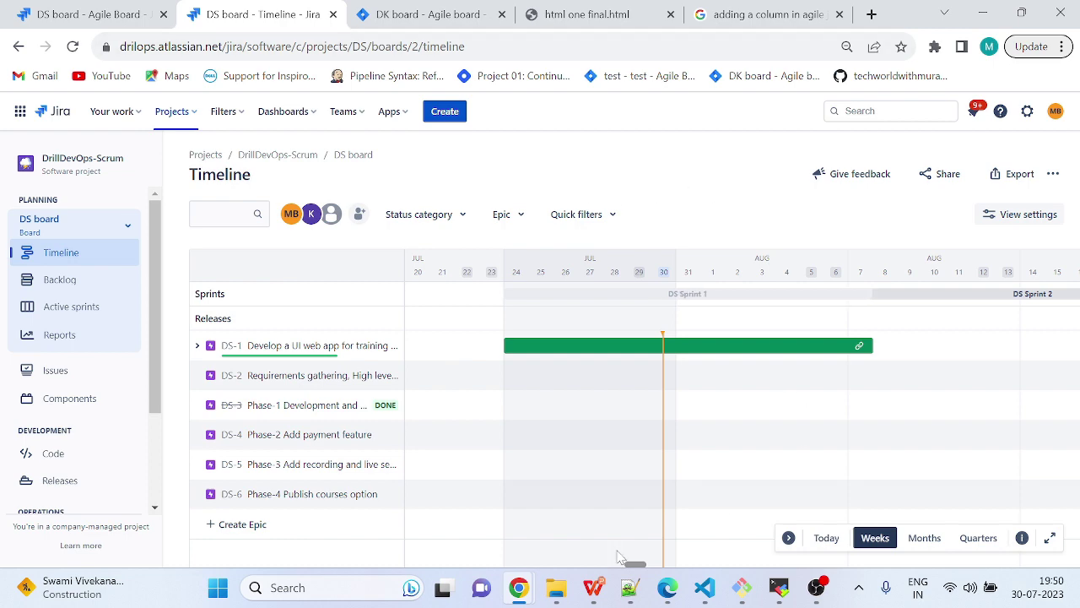
- Switch to the WPS Office presentation and start the slide show from the Kanban Model slide
left_click(594, 588)
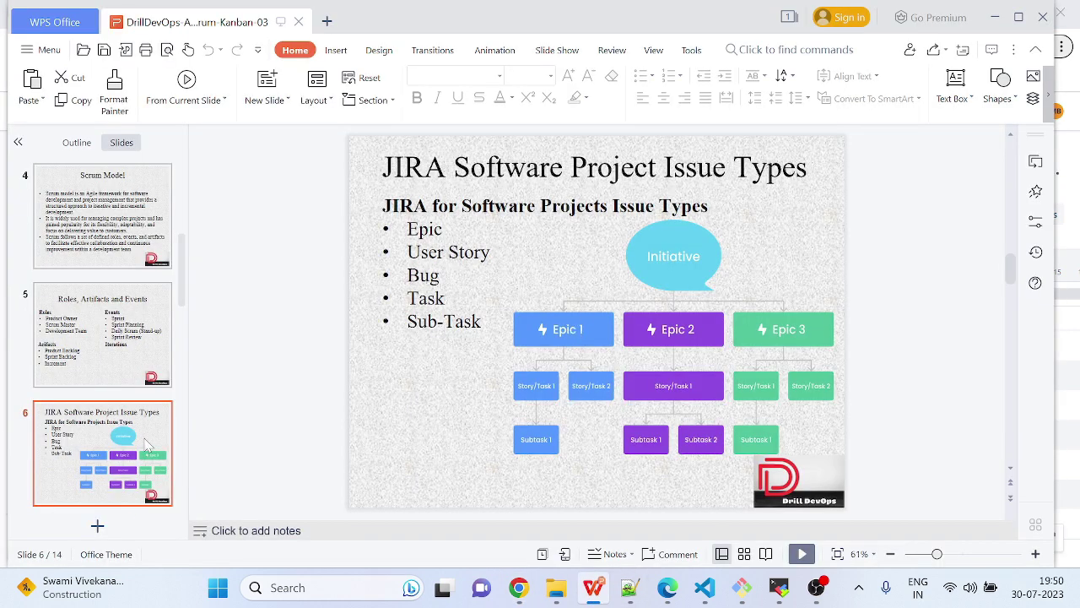
scroll(84, 481, "down", 1)
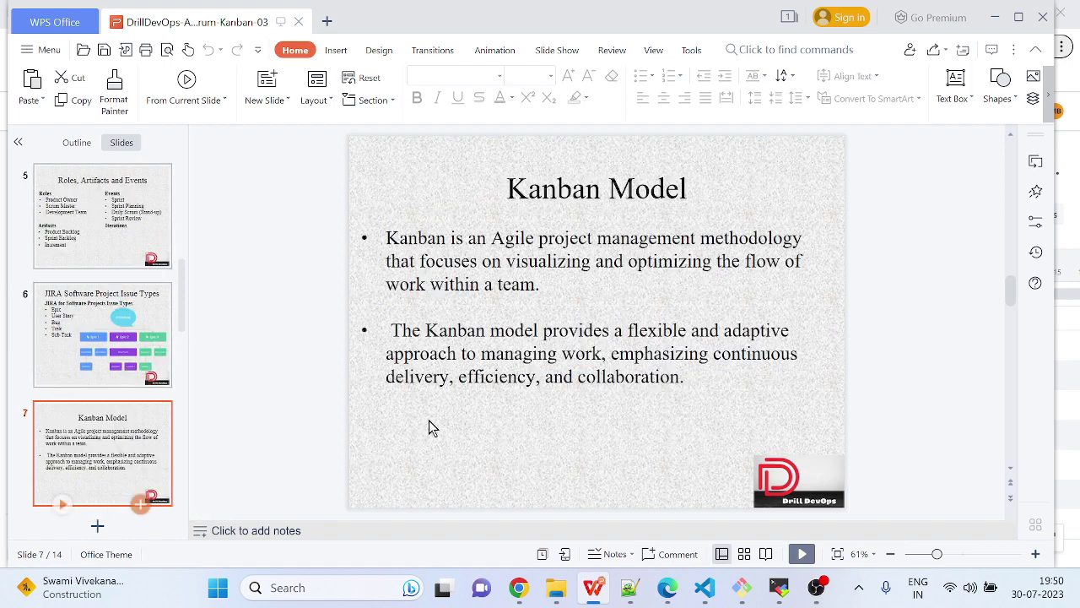
left_click(802, 553)
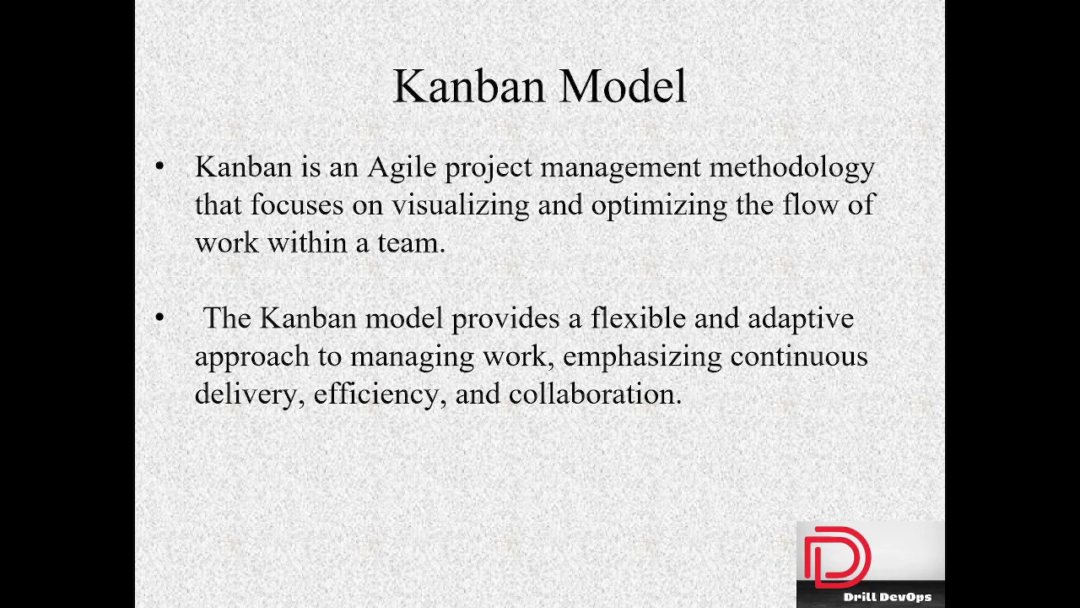
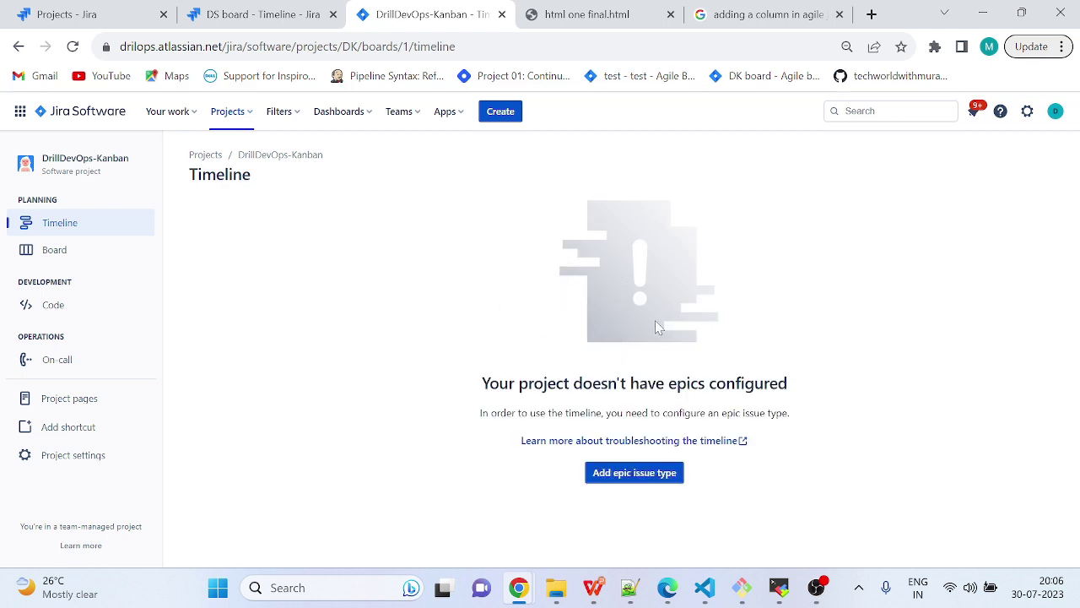
- Open the DrillDevOps-Kanban project's board and move issue DK-2 from To Do to In Progress
left_click(61, 251)
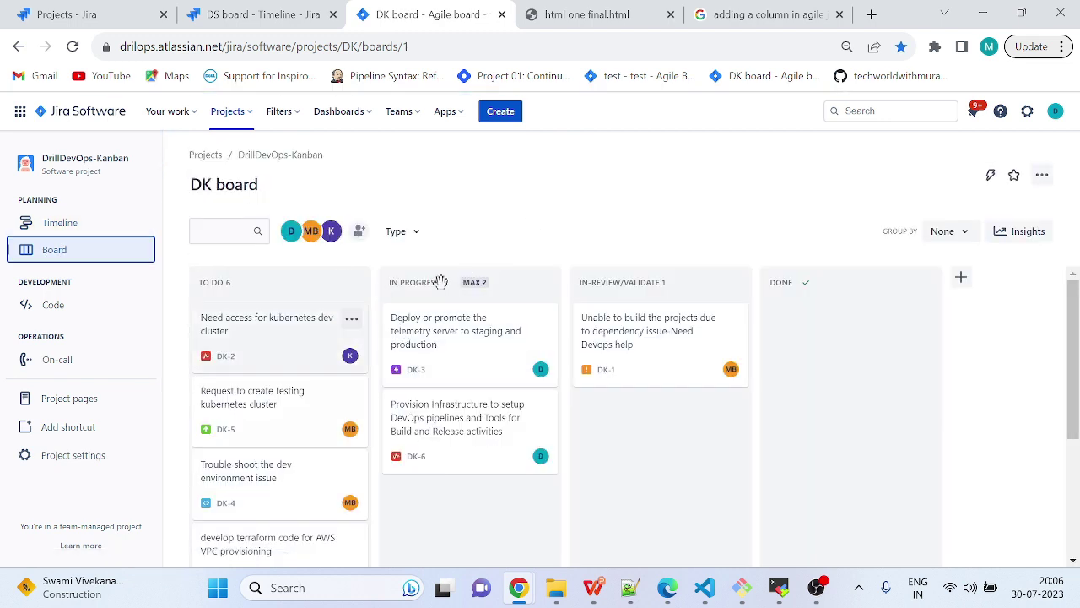
mouse_move(491, 307)
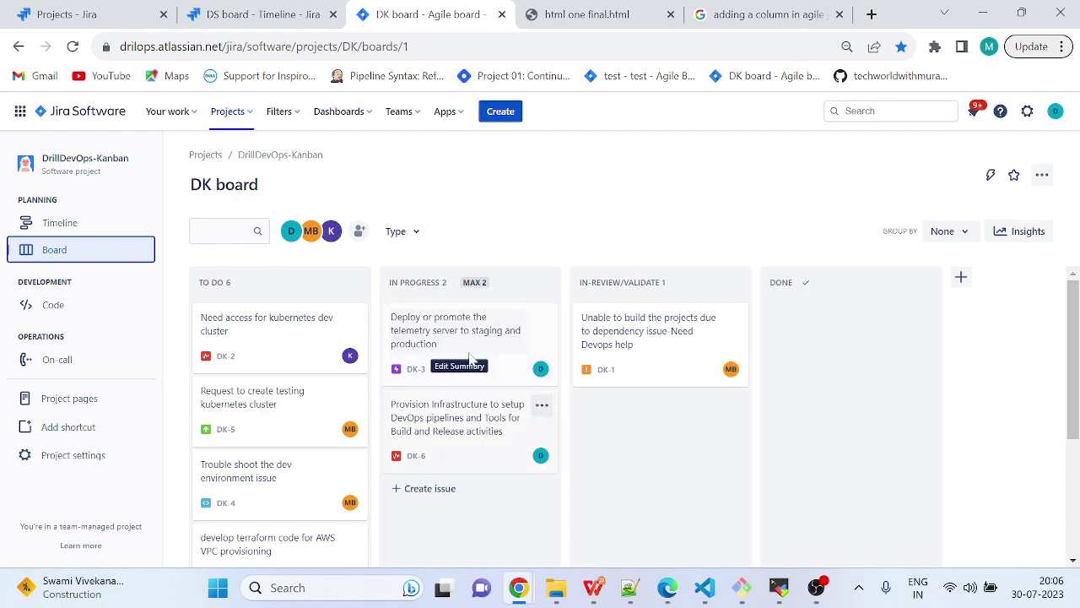
left_click_drag(312, 333, 501, 414)
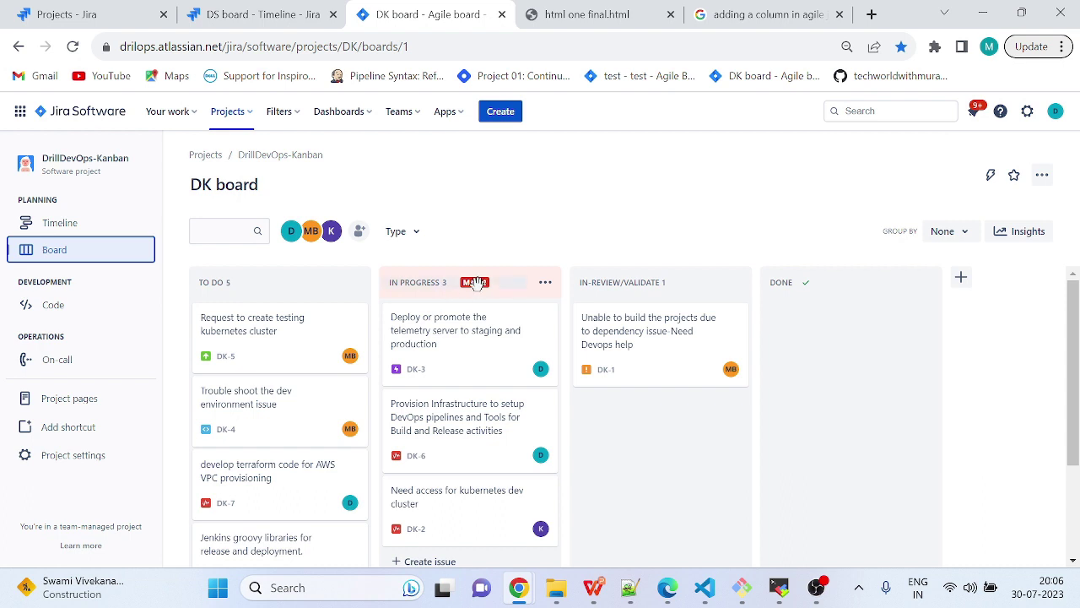
- Move issue DK-2 from In Progress to In-Review/Validate, leaving its summary as is
mouse_move(476, 284)
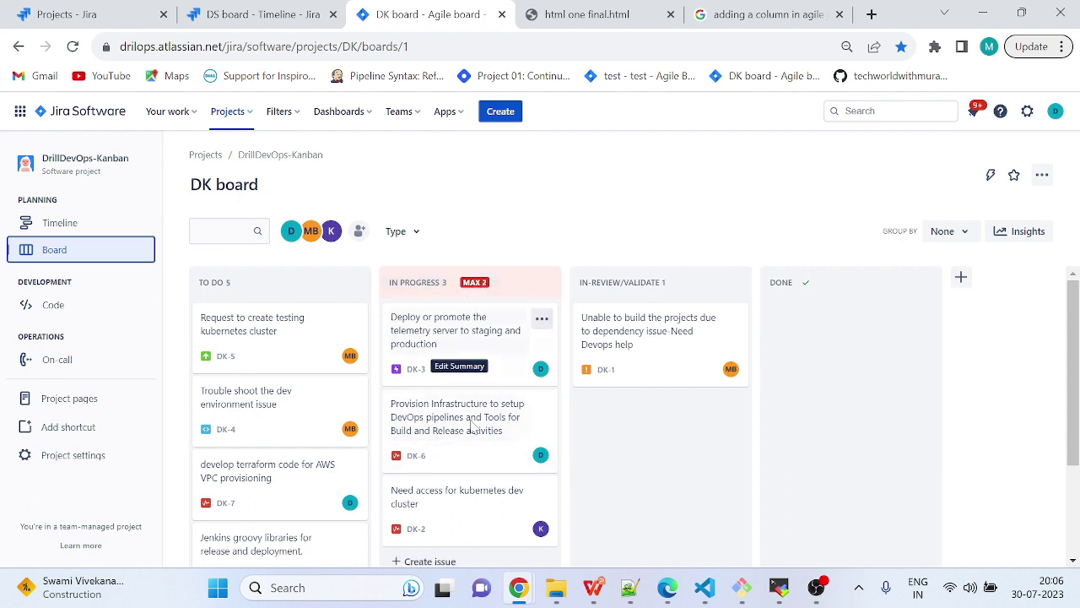
scroll(469, 438, "down", 1)
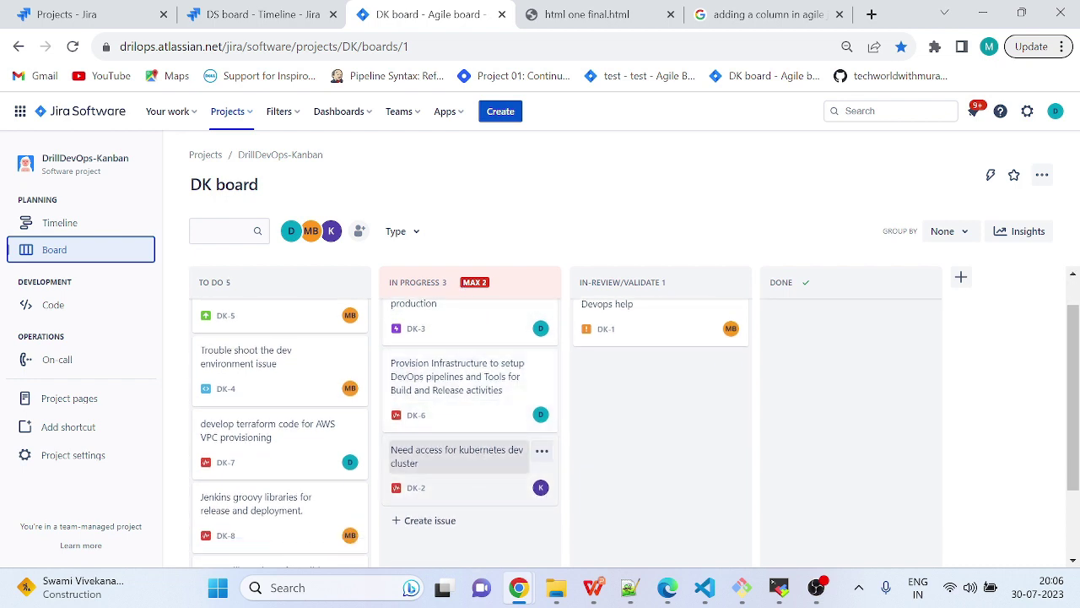
left_click(456, 456)
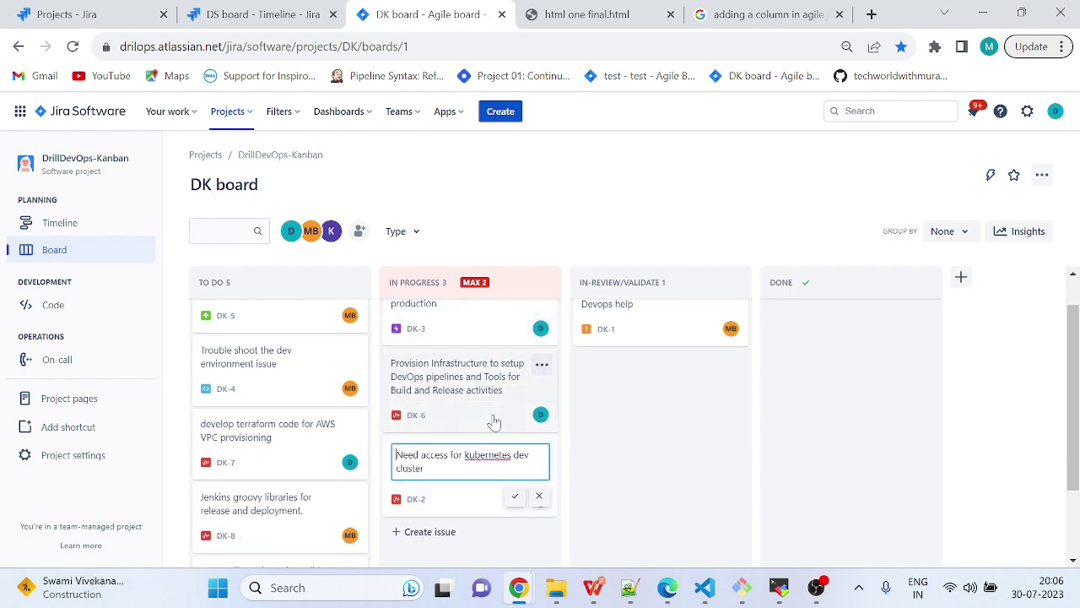
left_click(631, 439)
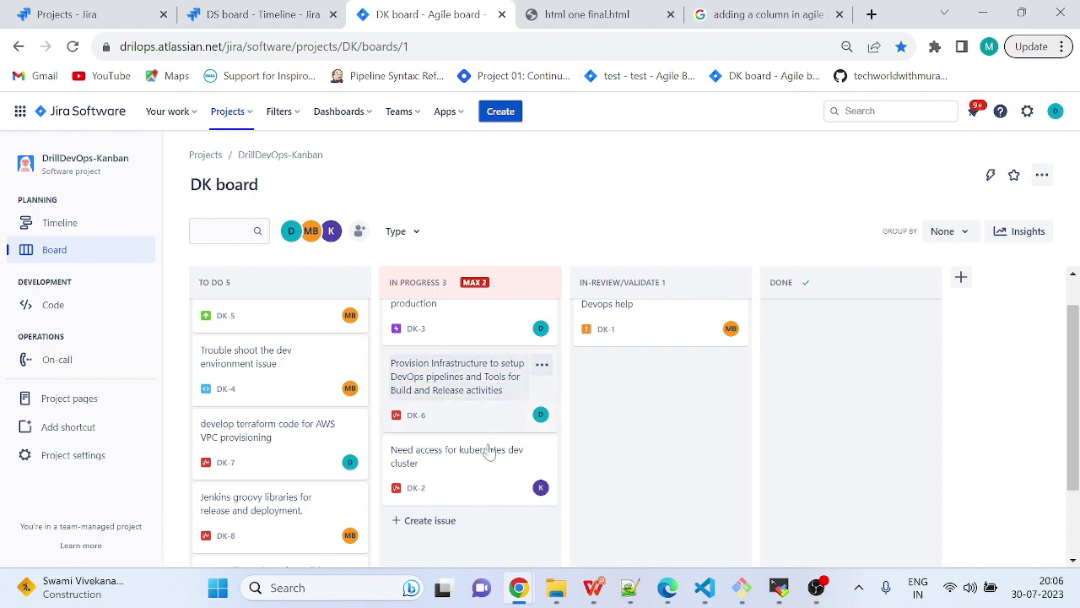
left_click_drag(487, 492, 687, 429)
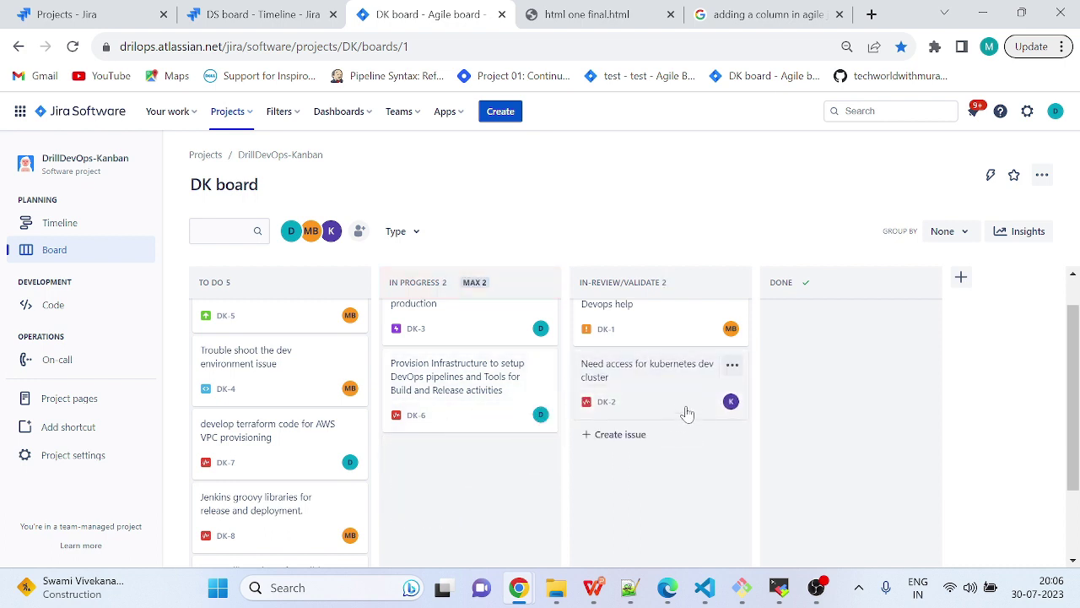
- Move issue DK-3 from In Progress to In-Review/Validate and issue DK-5 from To Do to In Progress
scroll(430, 465, "up", 1)
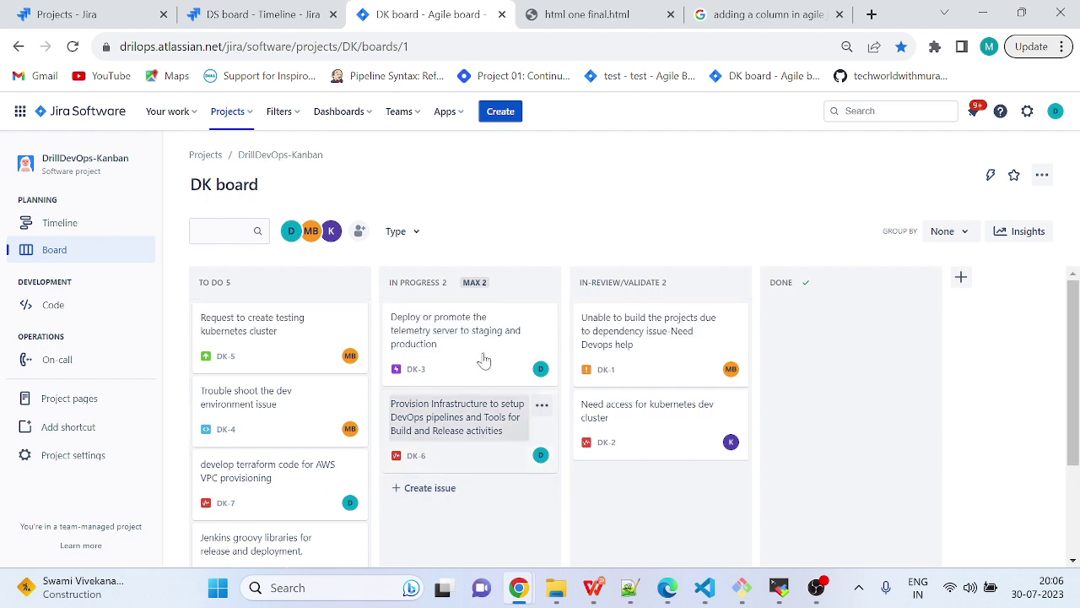
left_click_drag(511, 376, 658, 511)
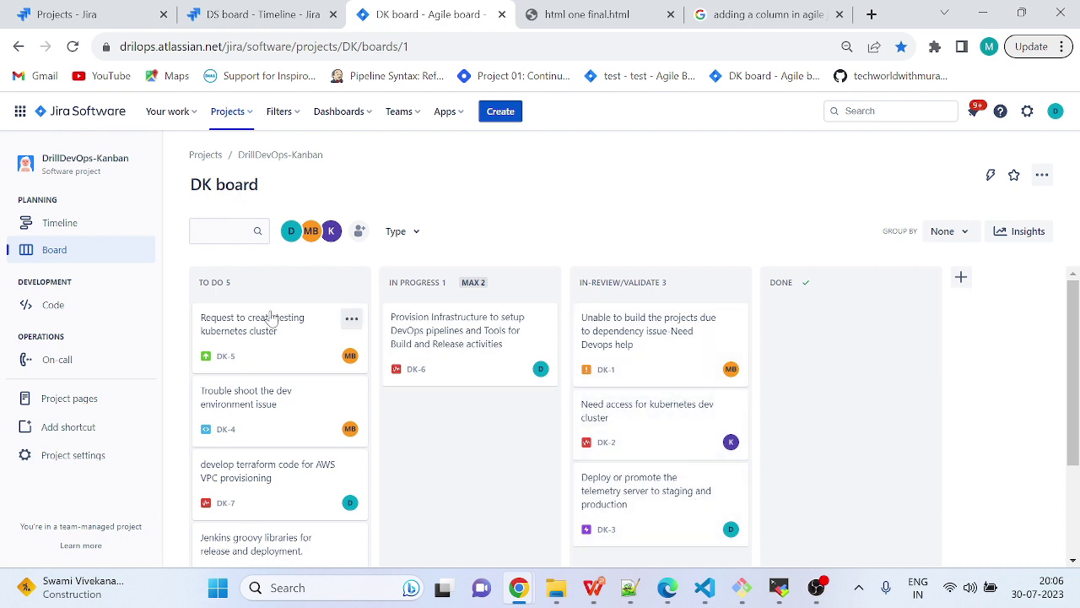
left_click_drag(302, 356, 486, 455)
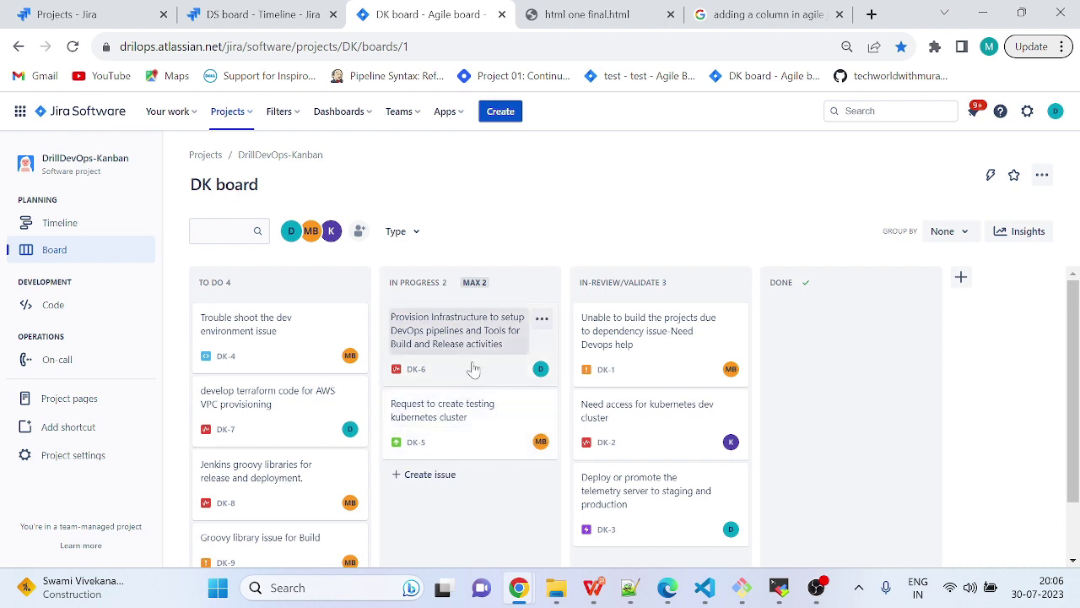
- Move issue DK-3 from In-Review/Validate to Done and return issue DK-2 to To Do
left_click_drag(690, 530, 885, 451)
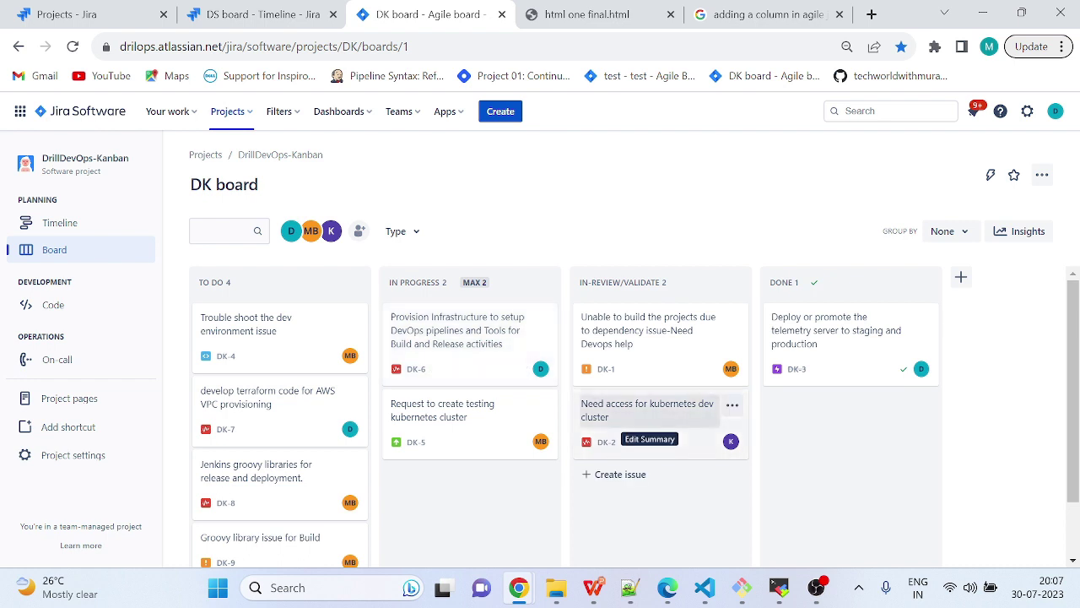
left_click_drag(684, 439, 278, 361)
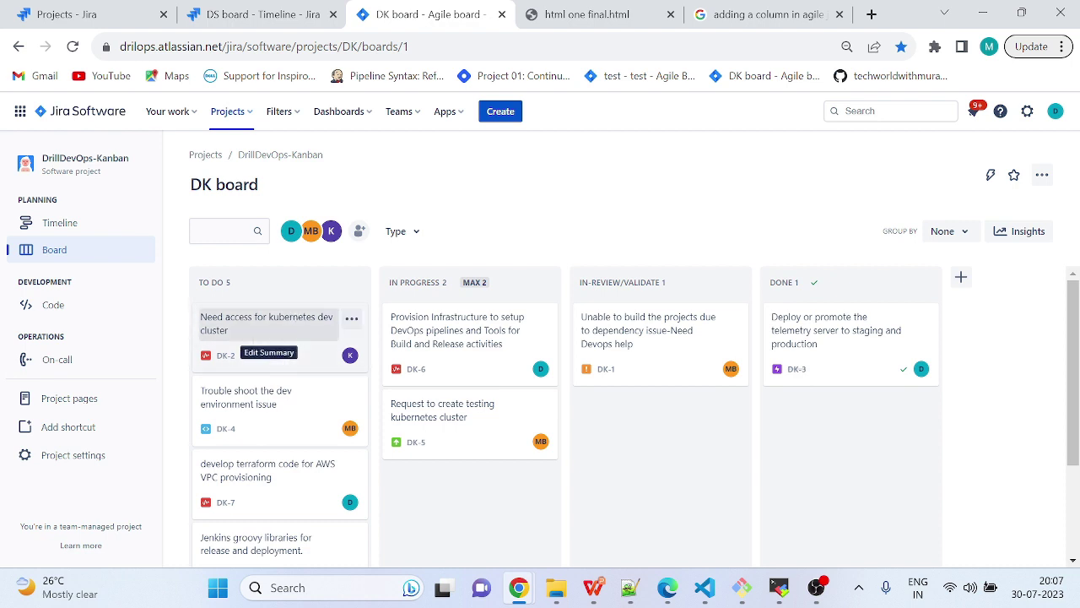
- Open issue DK-2, check its details and the available Urgency options, and close it without changes
left_click(283, 364)
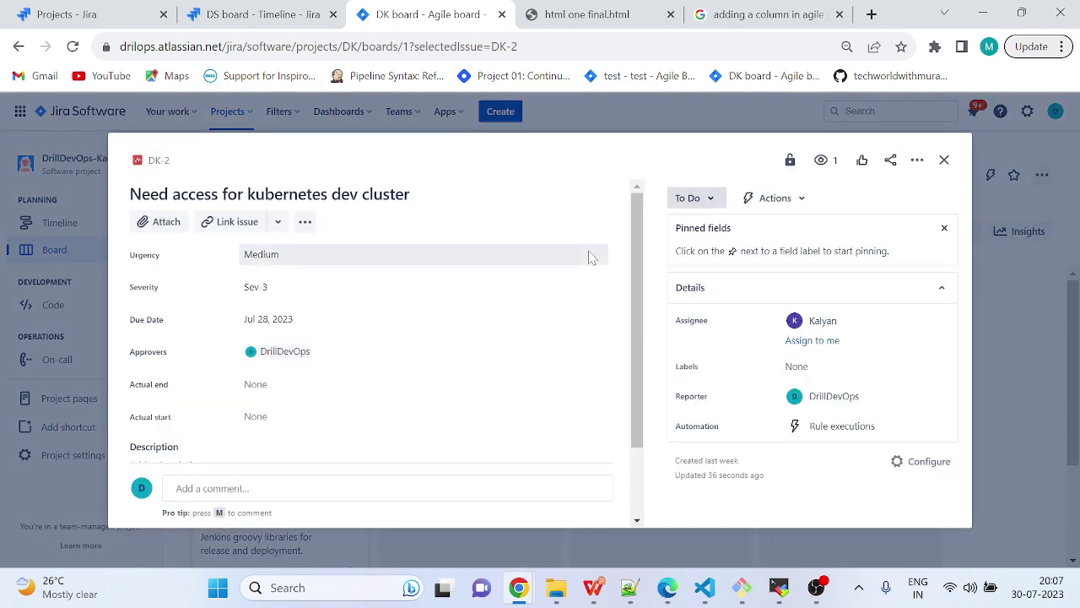
left_click(307, 229)
left_click(494, 254)
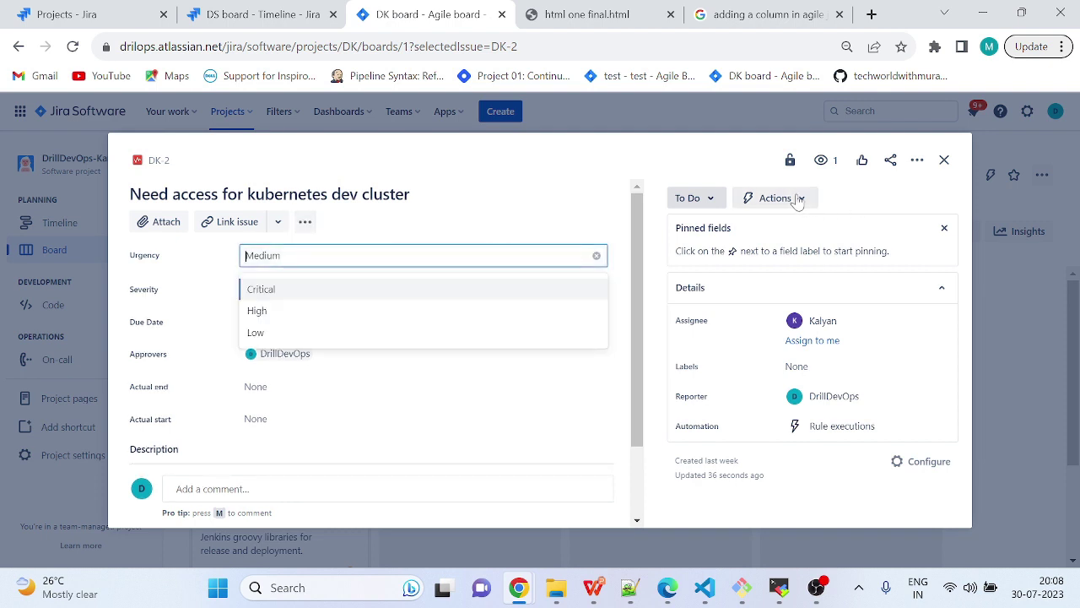
key("Escape")
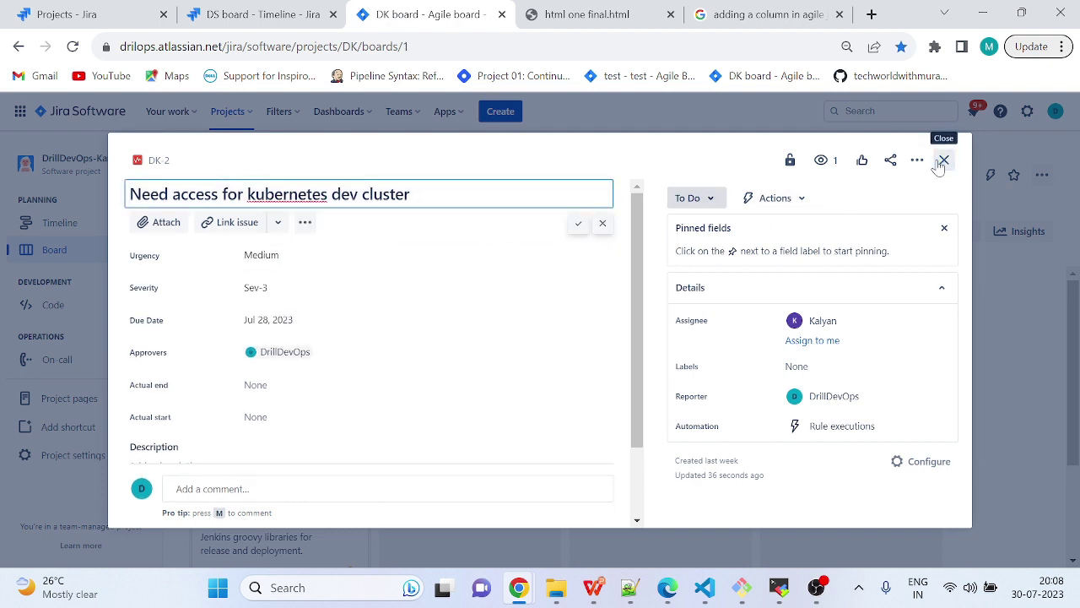
left_click(944, 159)
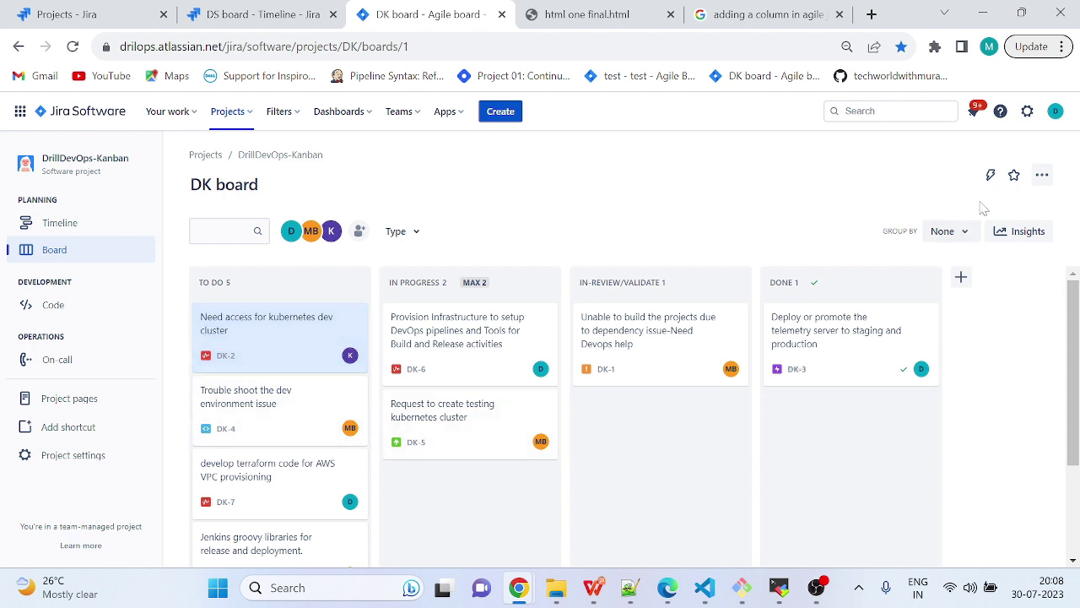
- Open the board's workflow editor and examine the Create transition's target status options and the In Progress status settings
left_click(1042, 175)
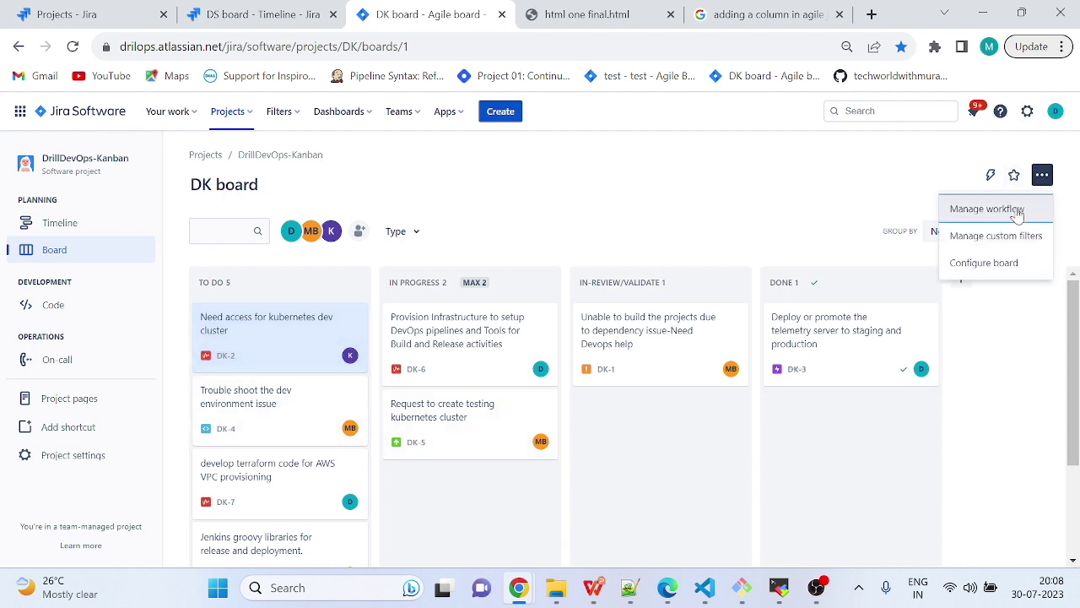
left_click(987, 209)
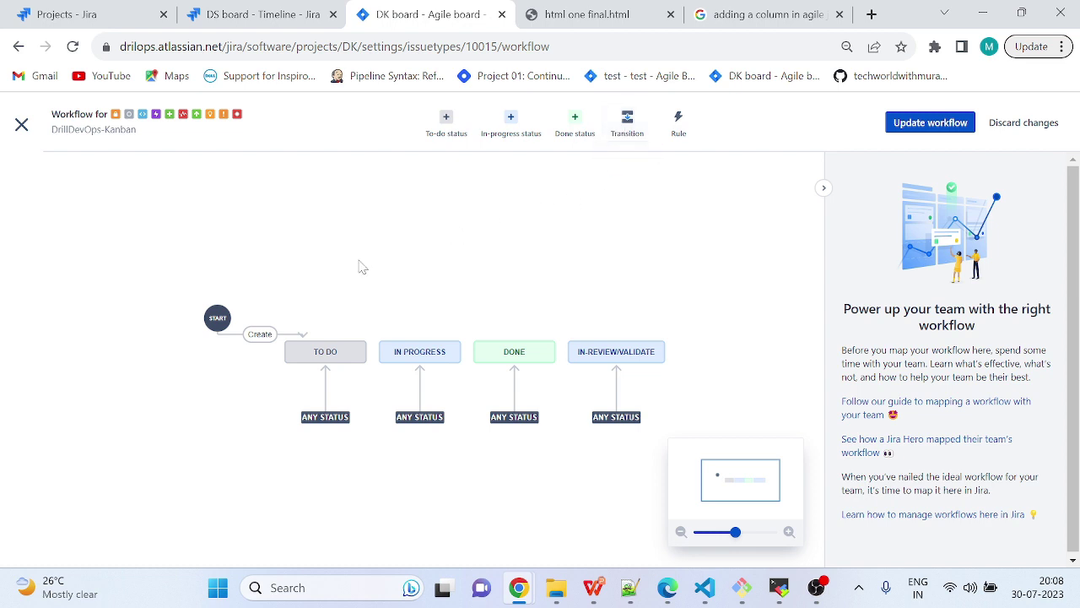
left_click(260, 337)
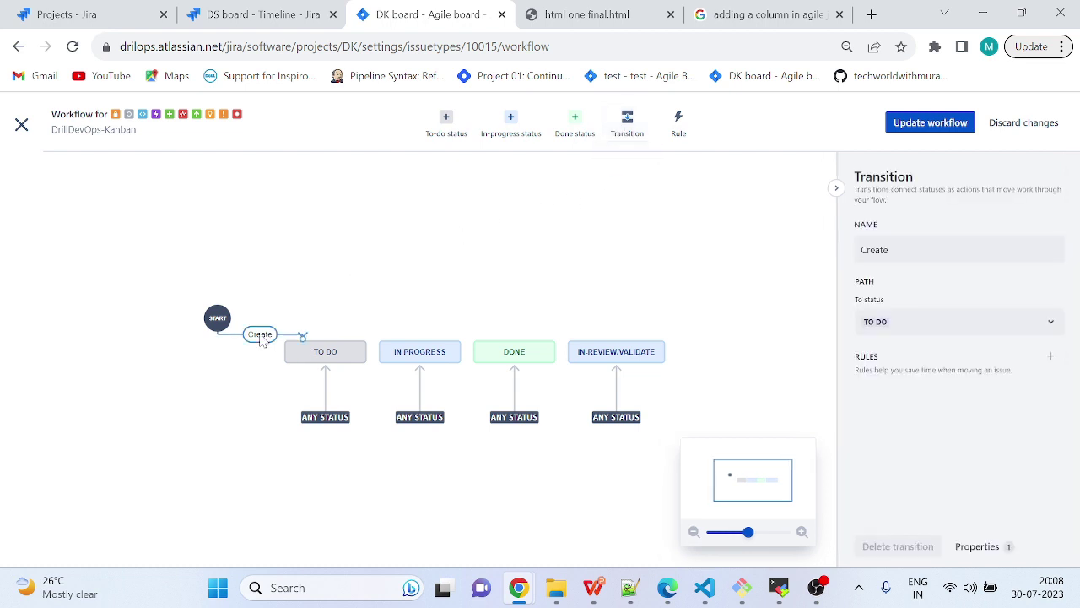
left_click(962, 249)
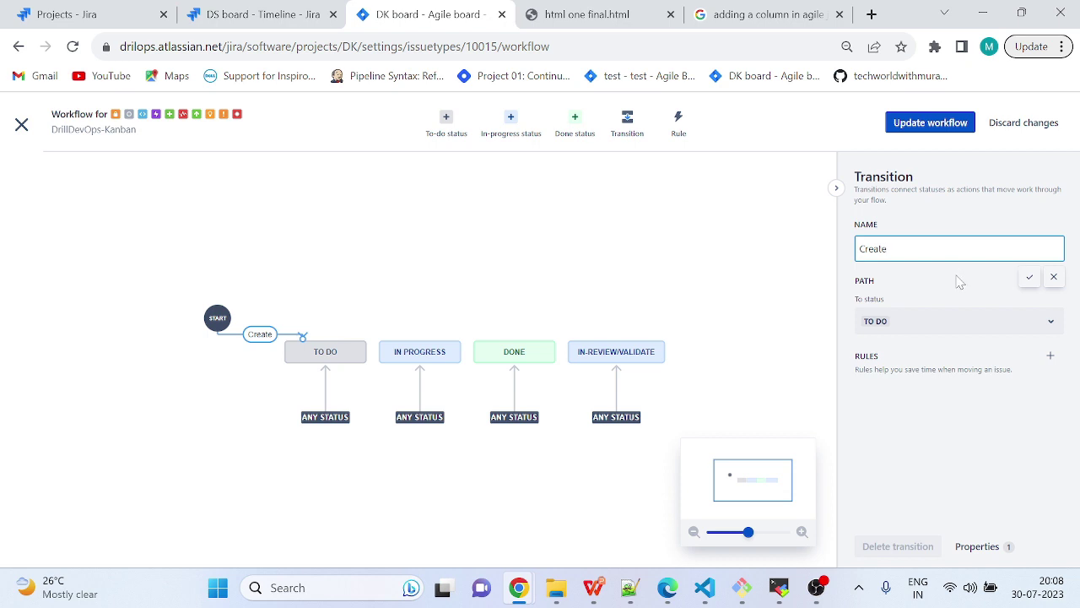
left_click(924, 322)
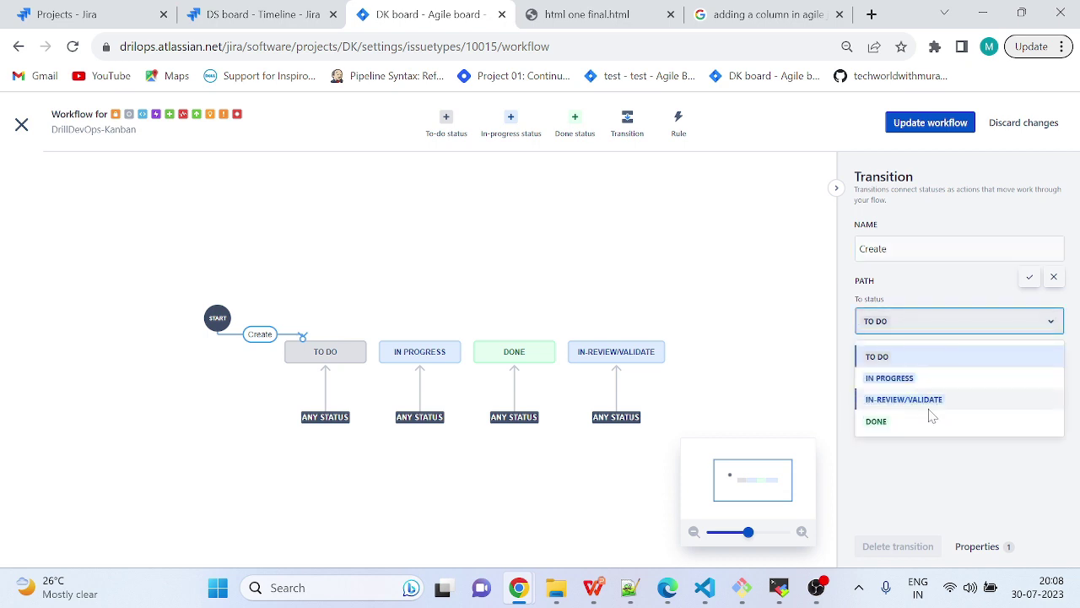
left_click(545, 501)
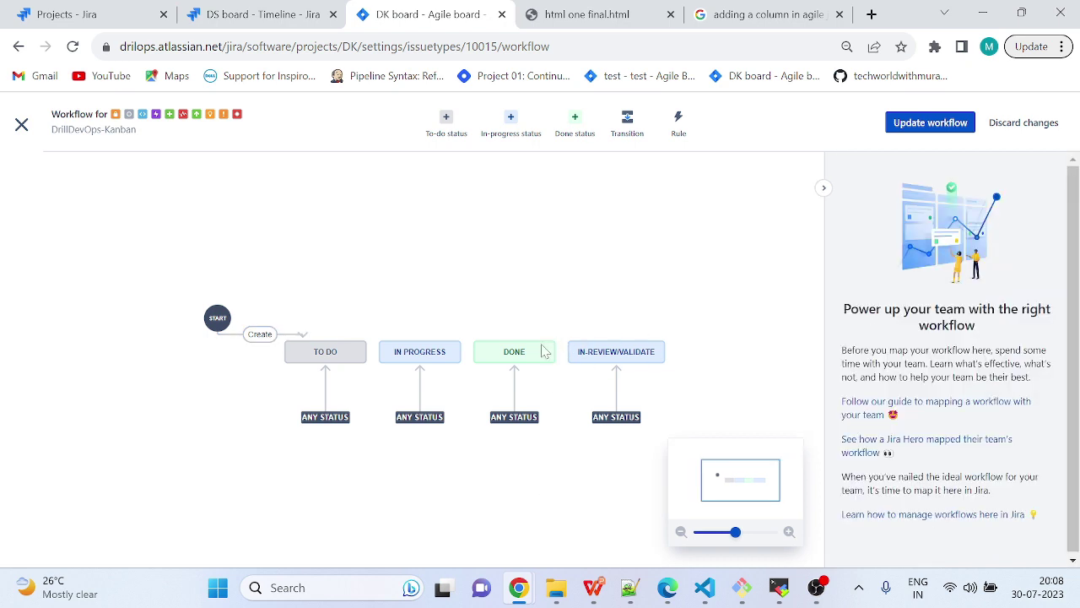
left_click(496, 346)
left_click(414, 350)
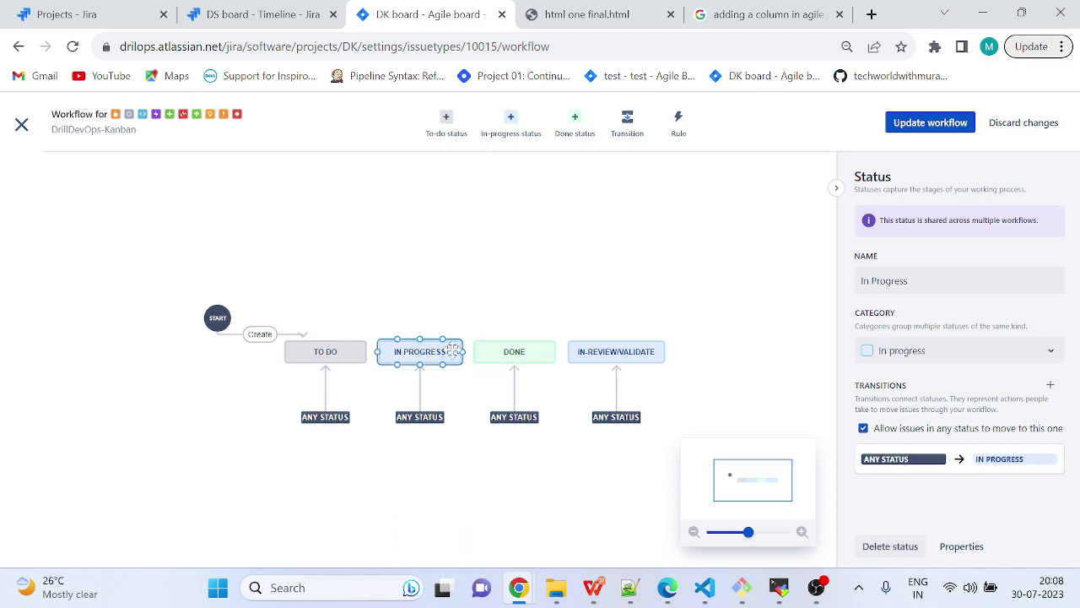
- Rearrange the workflow diagram so In-Review/Validate follows In Progress and Done sits last in the row
left_click_drag(631, 351, 500, 348)
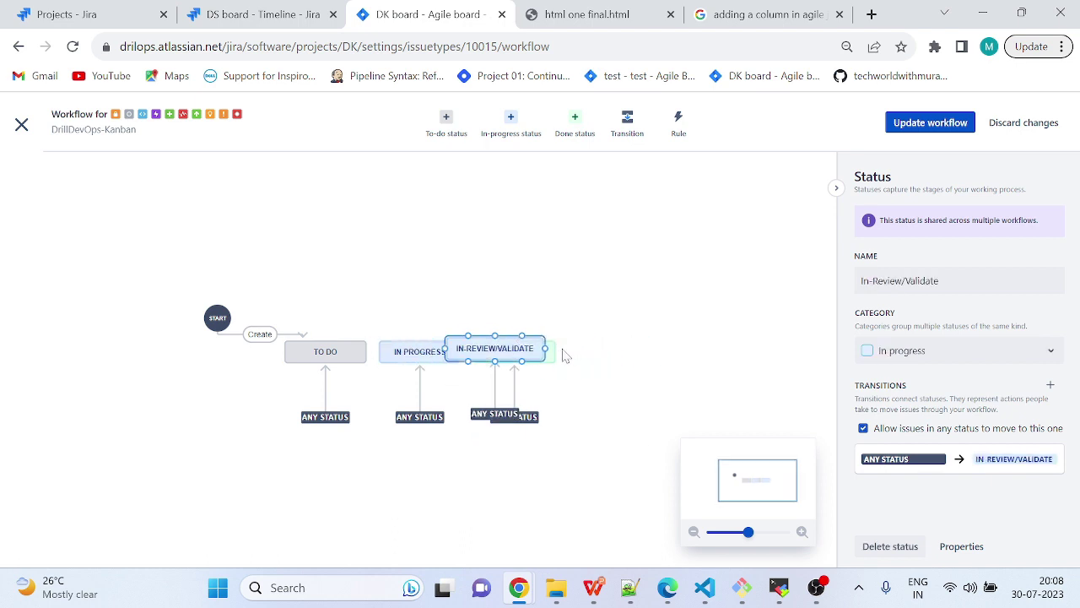
left_click_drag(551, 349, 634, 345)
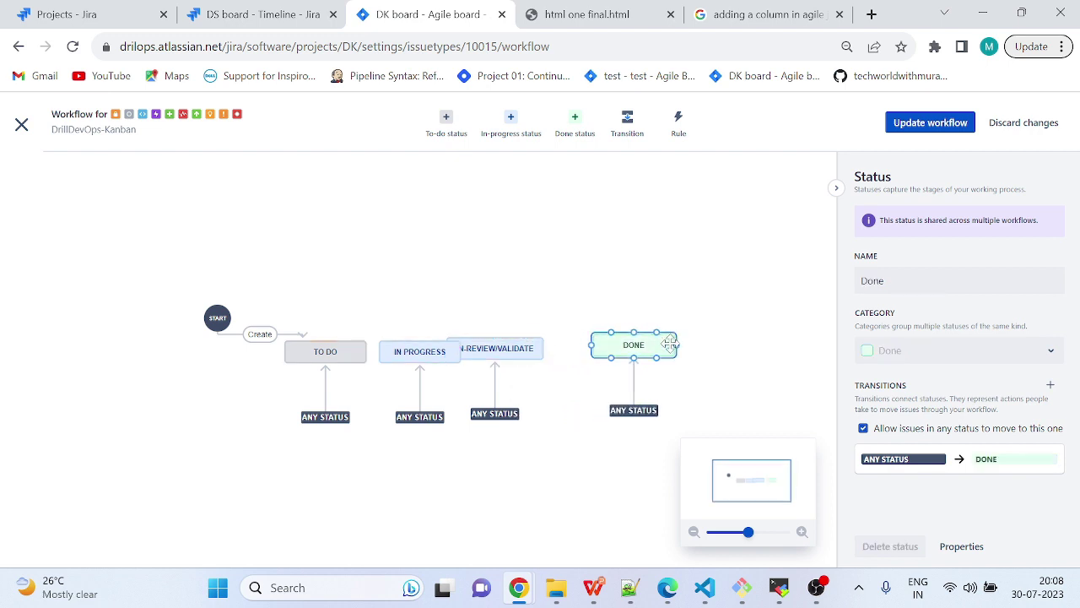
left_click_drag(512, 348, 537, 351)
left_click_drag(622, 341, 663, 346)
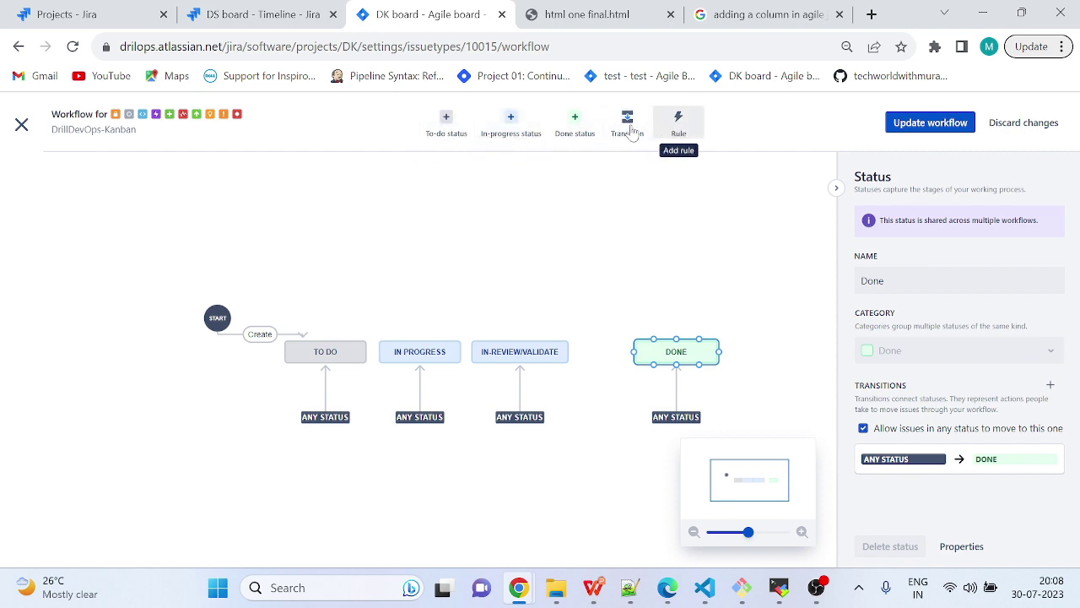
- Create a new in-progress status named Approval and add it to the workflow
left_click(448, 122)
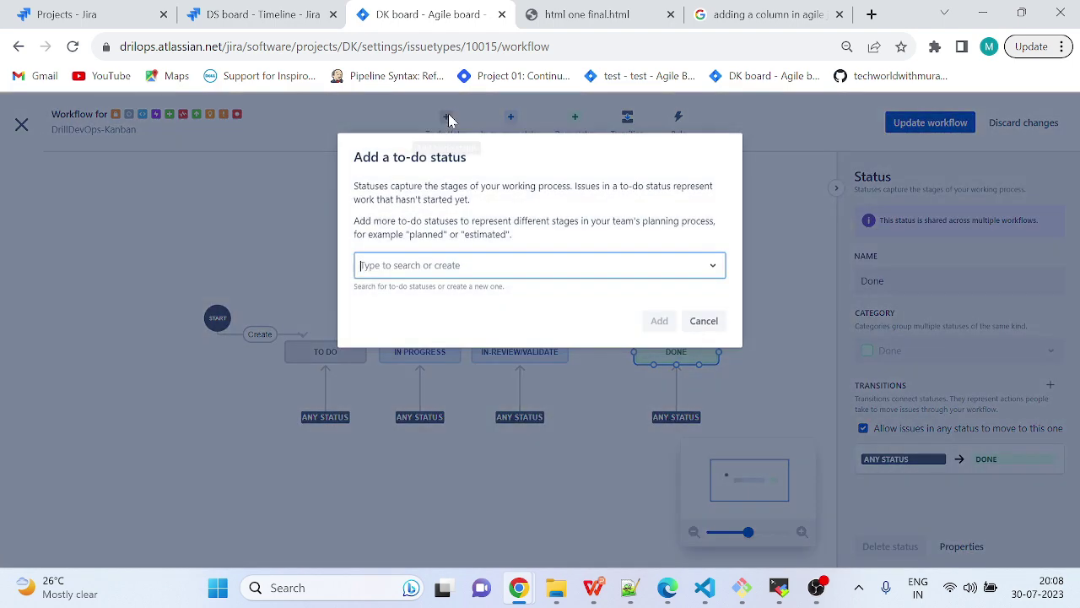
left_click(724, 328)
left_click(510, 119)
left_click(472, 261)
type("Approval\" (new")
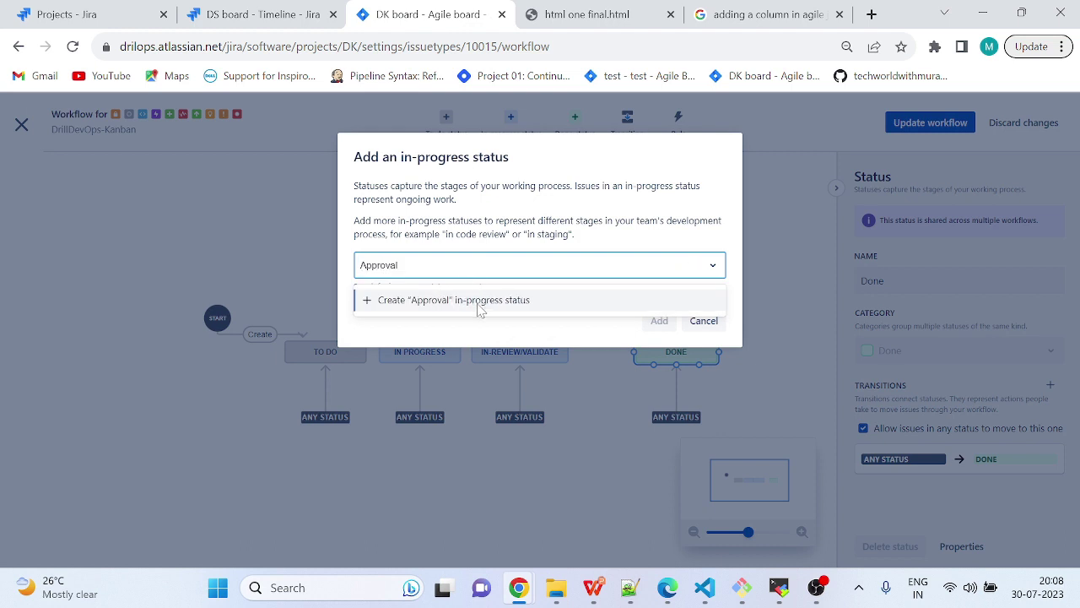
left_click(481, 302)
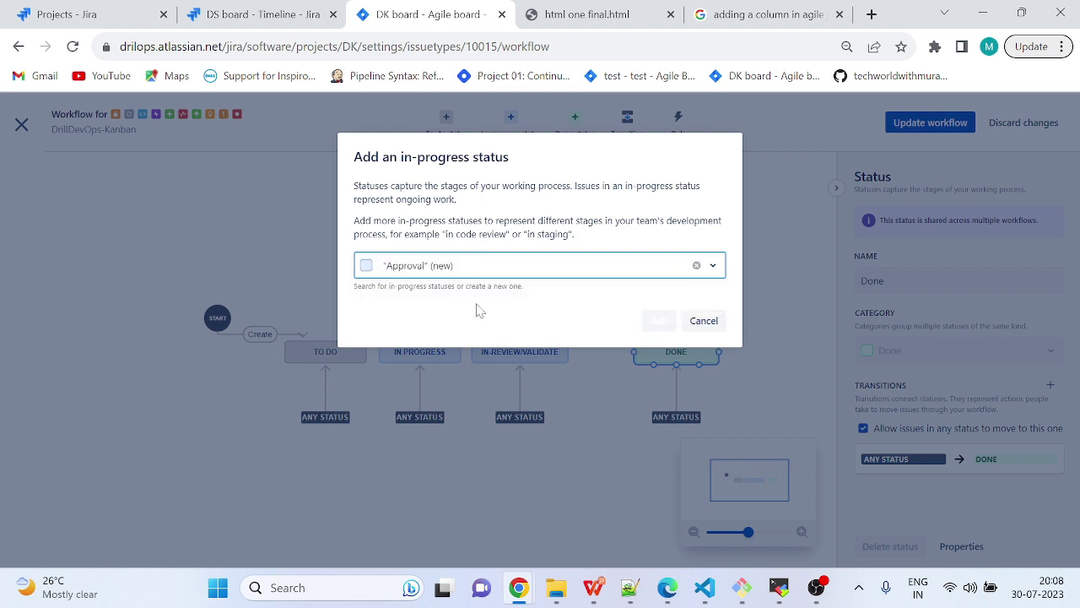
left_click(368, 268)
left_click(368, 268)
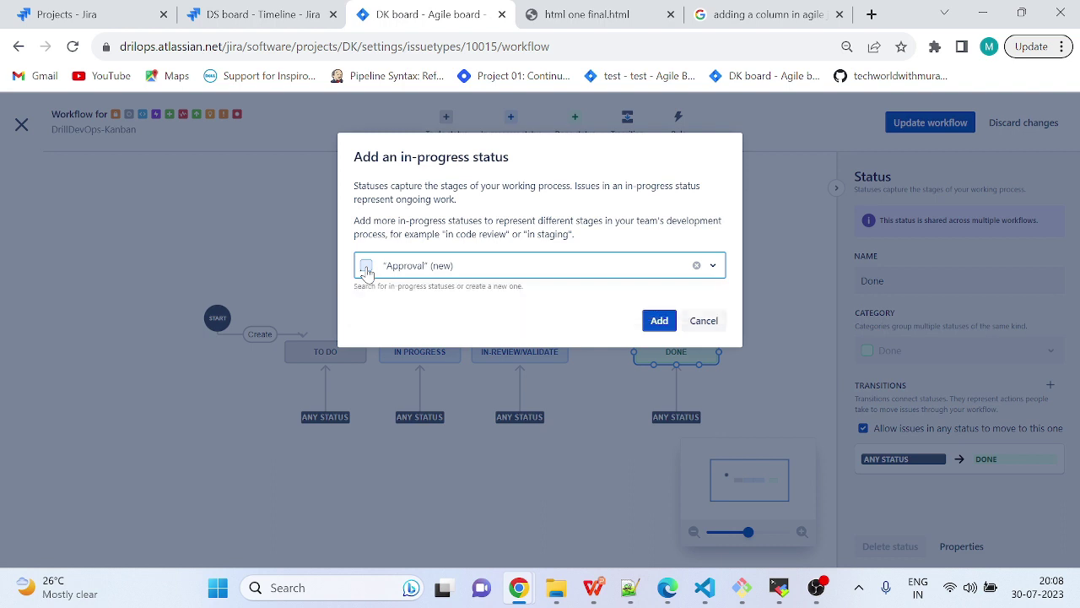
left_click(653, 323)
- Place the Approval status between In Progress and In-Review/Validate, spacing In-Review/Validate and Done out after it
left_click_drag(719, 335, 524, 353)
left_click_drag(463, 435, 442, 353)
left_click_drag(622, 355, 663, 353)
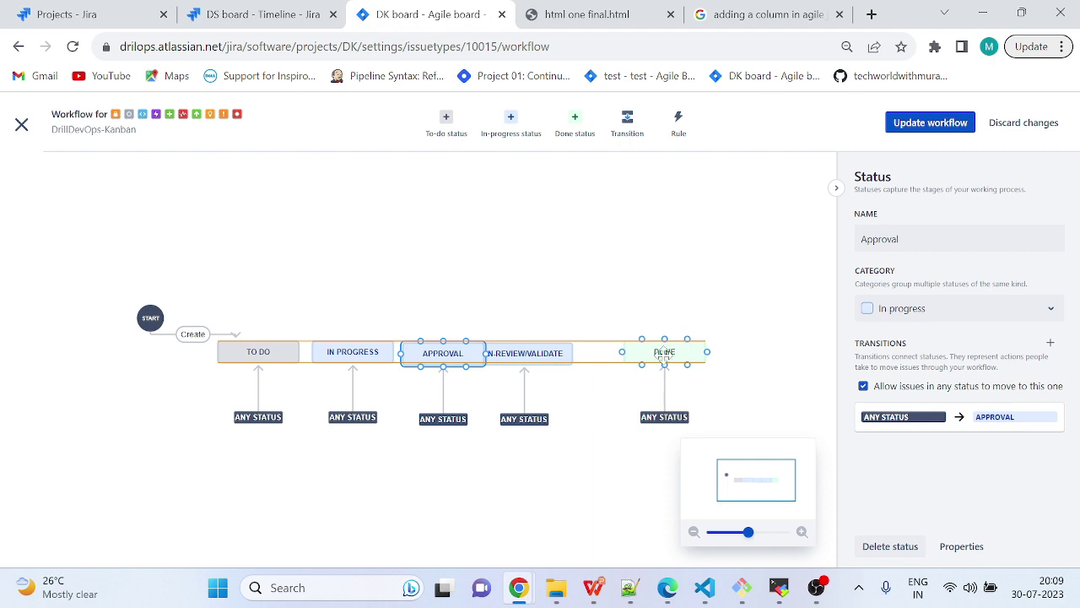
left_click_drag(554, 354, 588, 355)
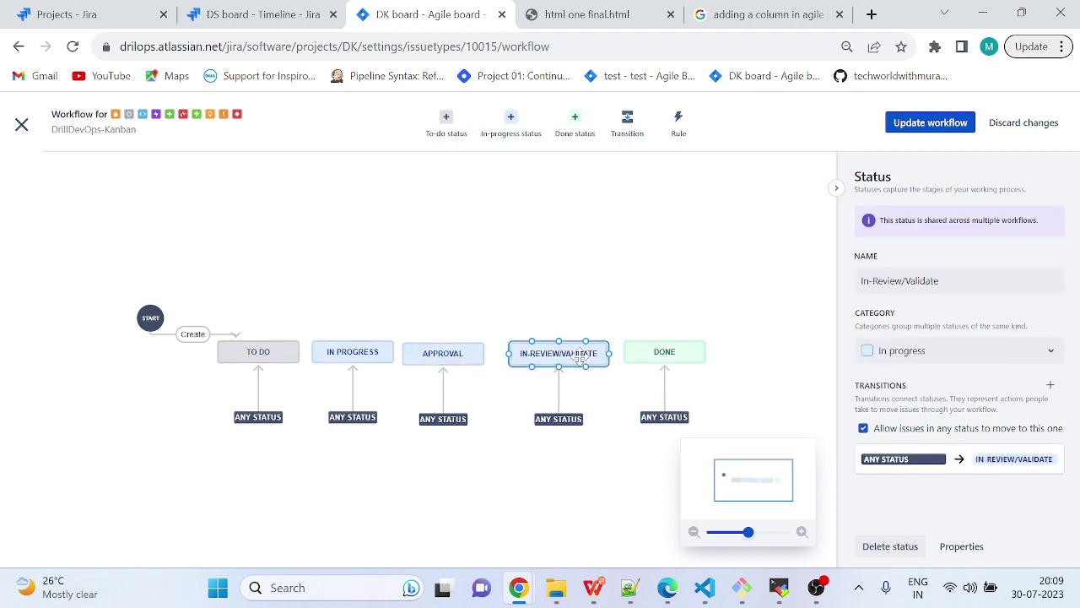
- Save the updated workflow for all preselected issue types and return to the DrillDevOps-Kanban board
left_click(931, 122)
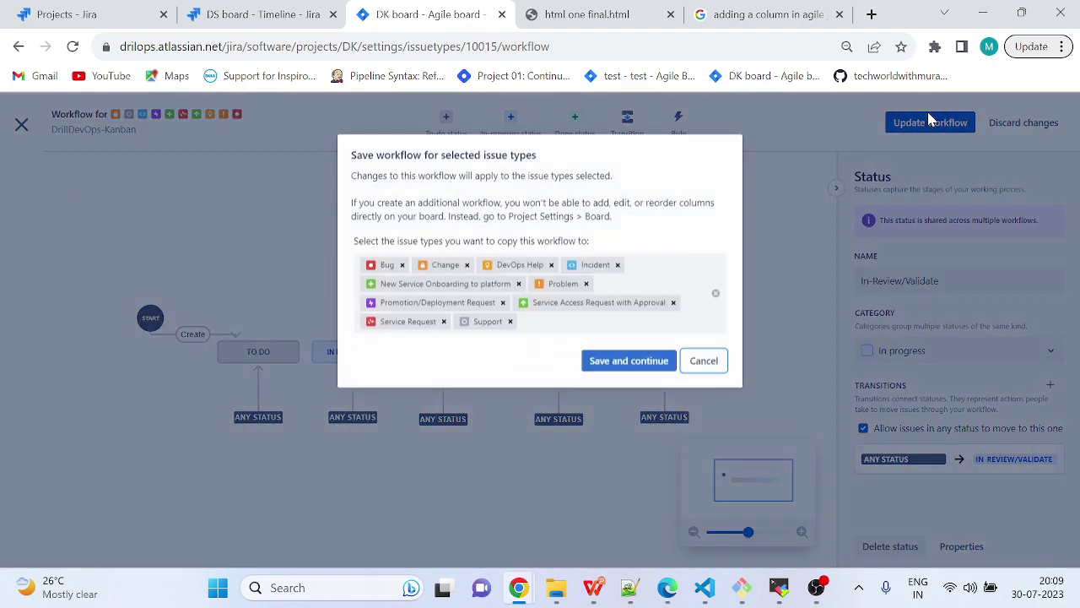
left_click(622, 361)
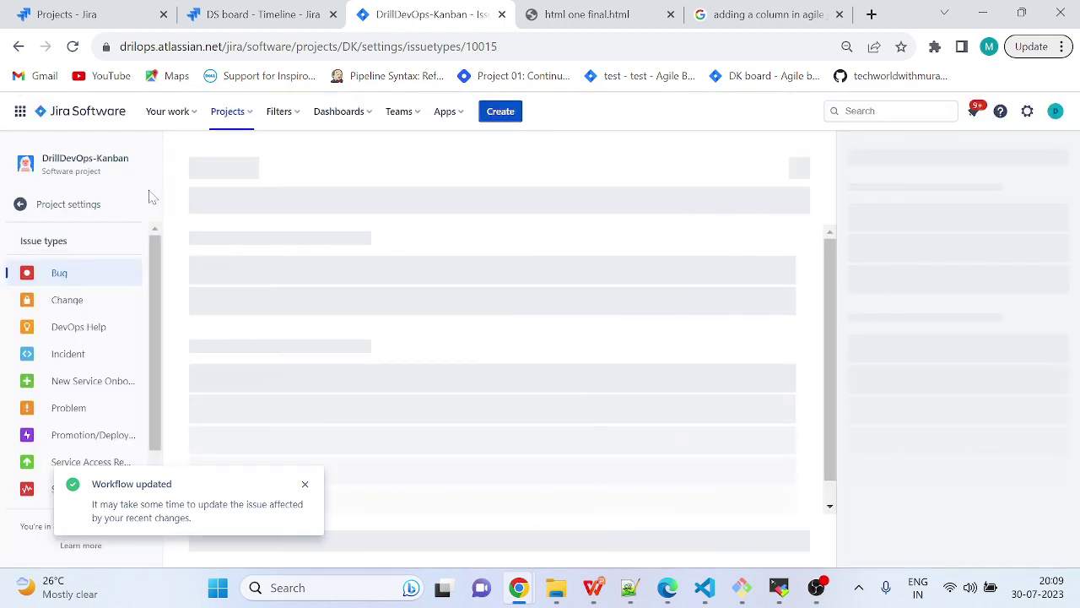
left_click(63, 206)
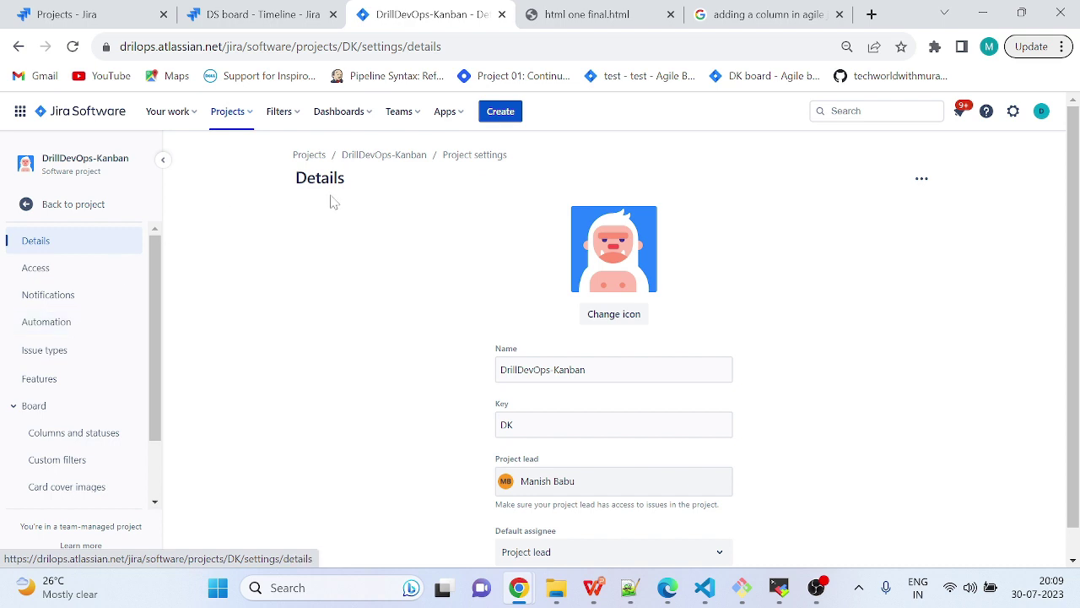
left_click(412, 161)
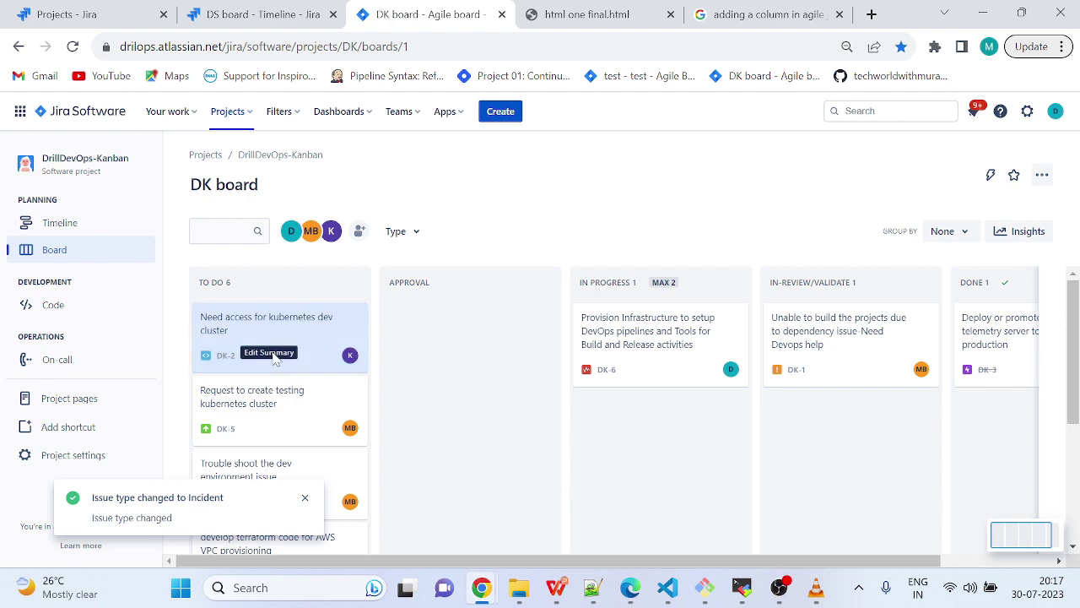
- Dismiss the issue type notification and move issue DK-2 from To Do through Approval to In Progress
left_click(304, 497)
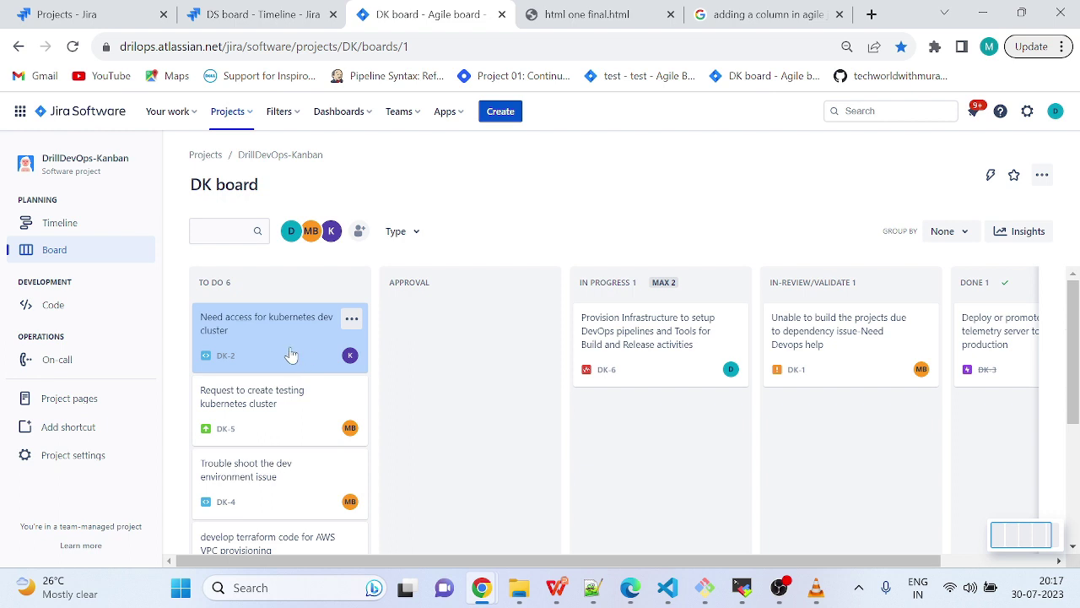
left_click_drag(291, 354, 487, 379)
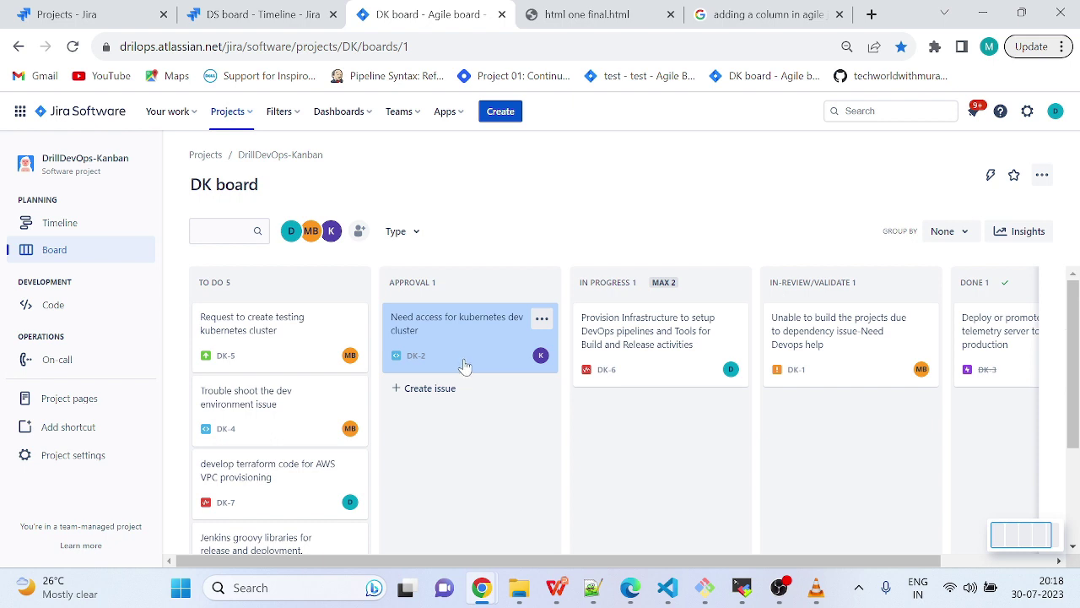
left_click_drag(463, 364, 658, 448)
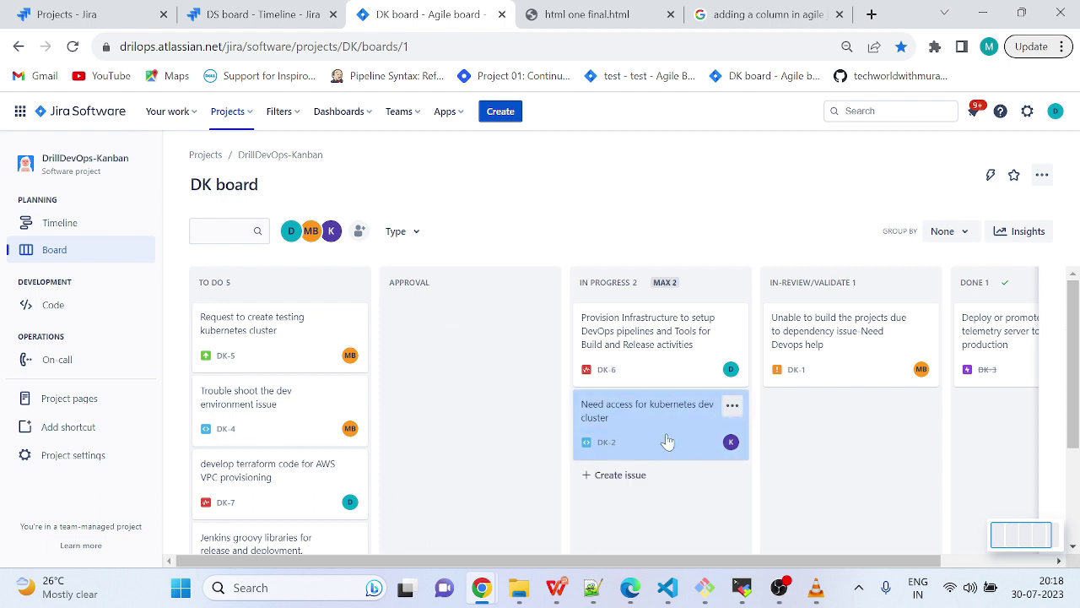
- Move issue DK-2 from In Progress through In-Review/Validate to Done
scroll(675, 430, "down", 1)
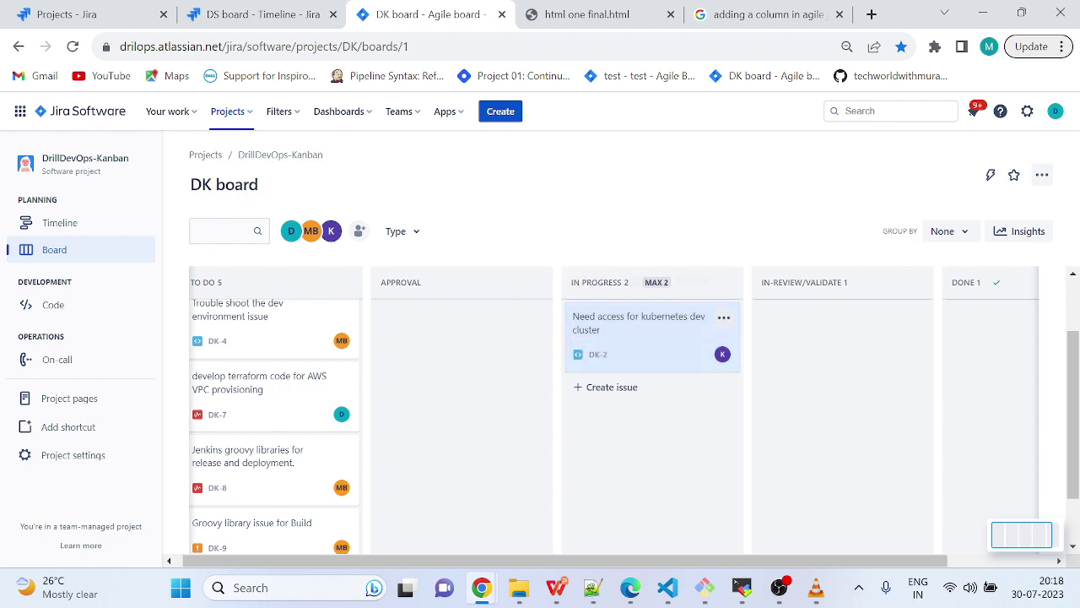
scroll(632, 357, "up", 1)
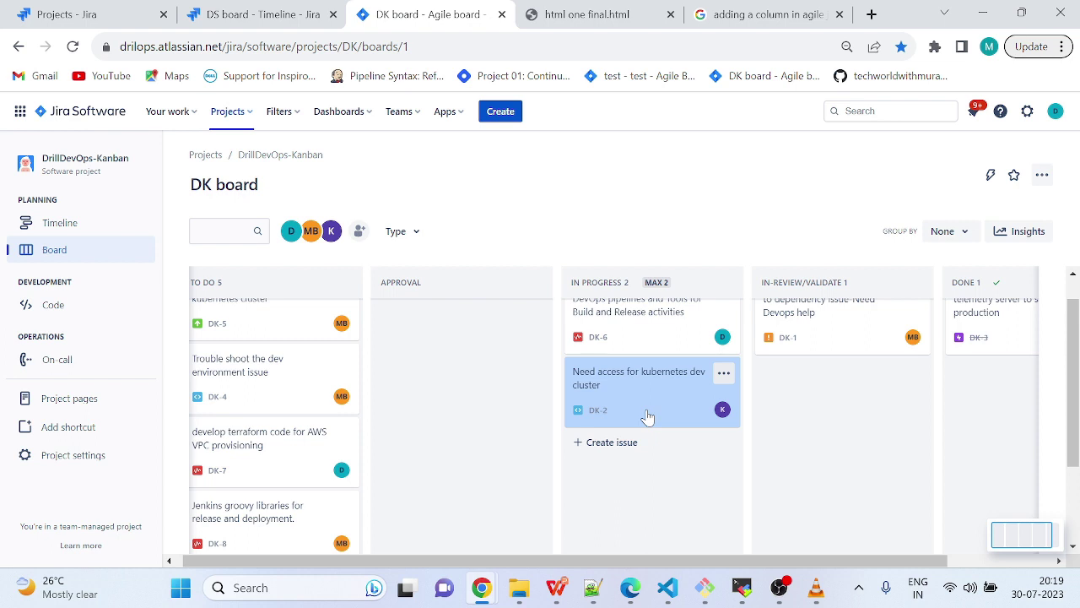
left_click_drag(647, 417, 844, 414)
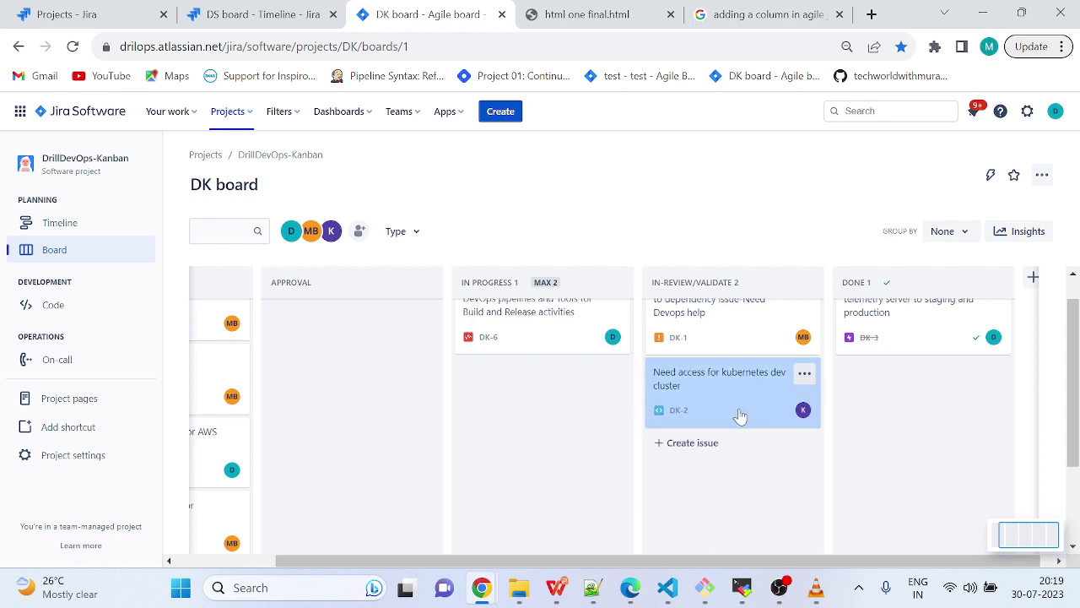
left_click_drag(739, 415, 947, 400)
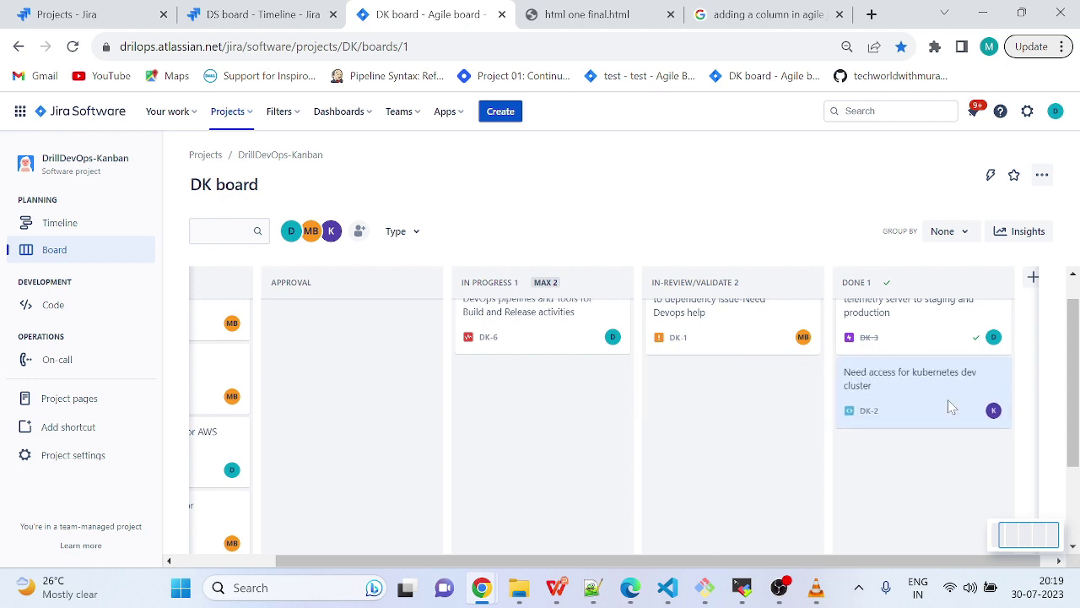
- Review the issues across the DK board's columns from To Do to Done
scroll(831, 492, "left", 3)
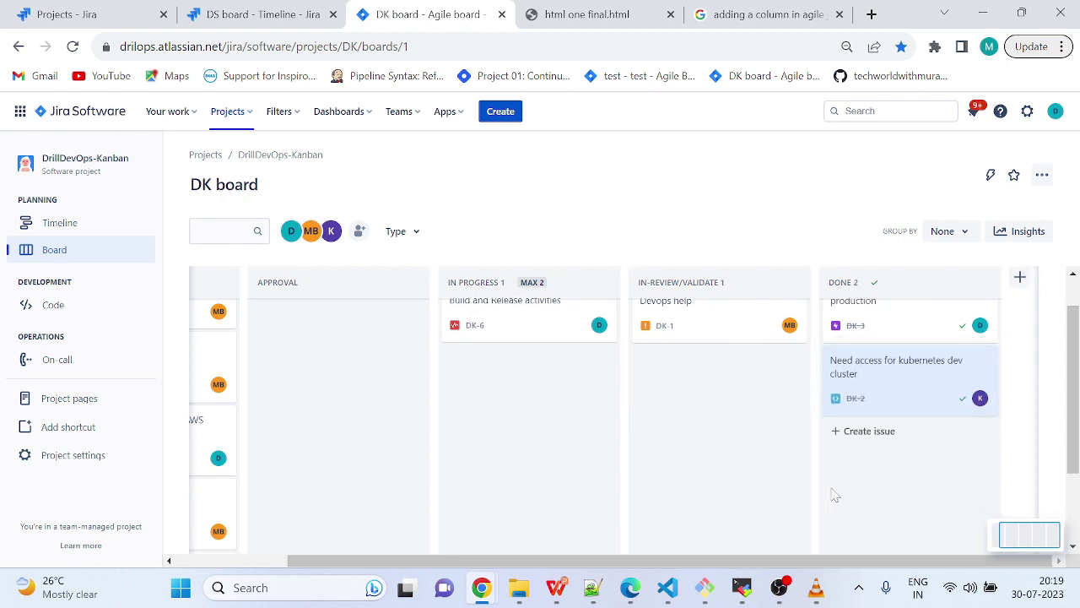
scroll(398, 499, "up", 2)
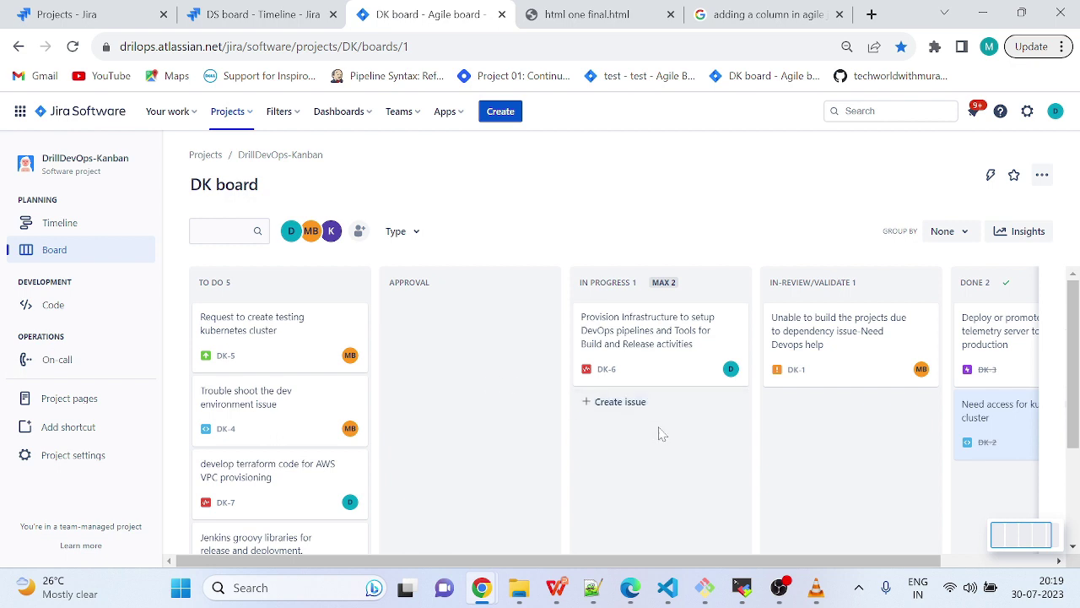
scroll(659, 433, "down", 2)
scroll(664, 434, "up", 1)
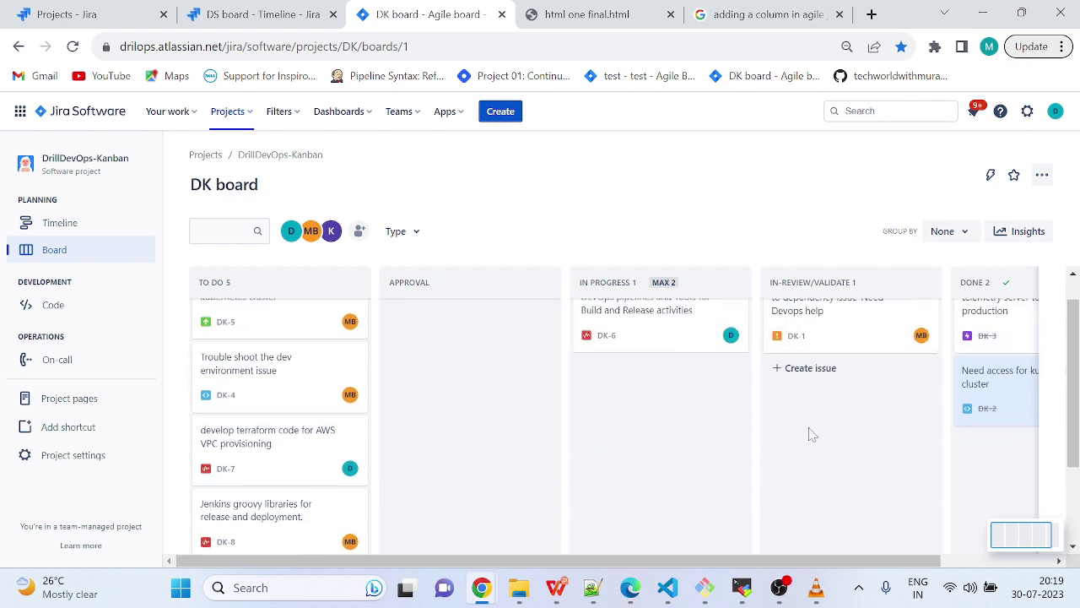
scroll(807, 434, "right", 1)
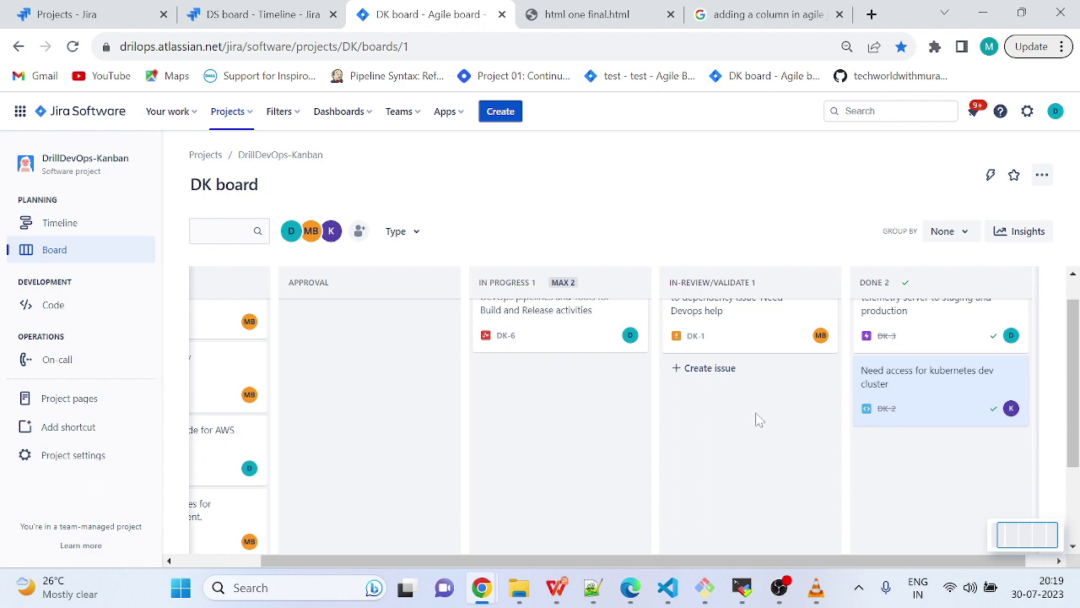
left_click(981, 424)
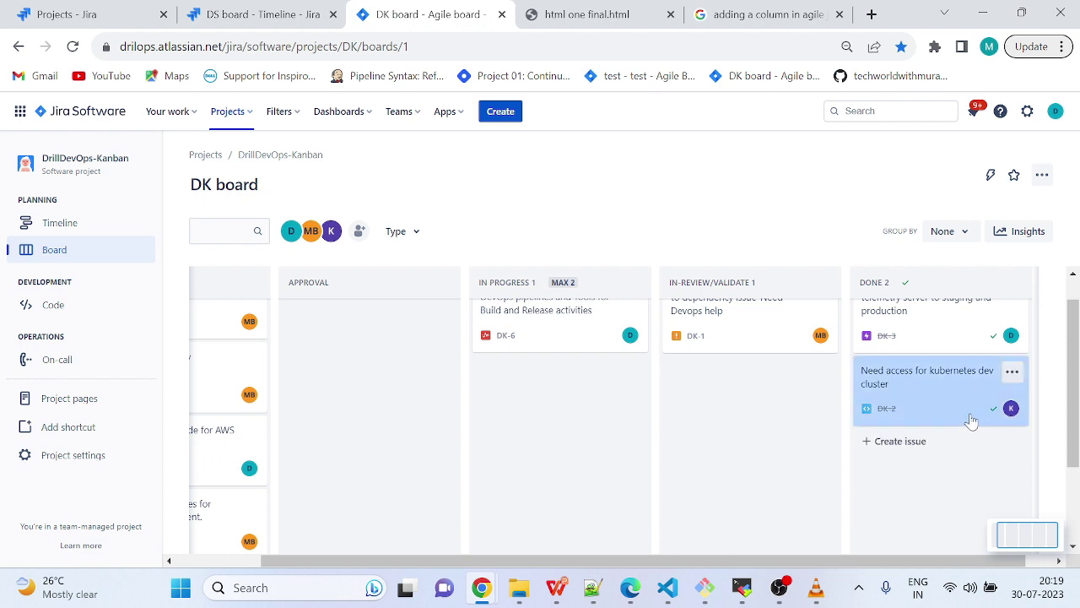
scroll(470, 442, "left", 2)
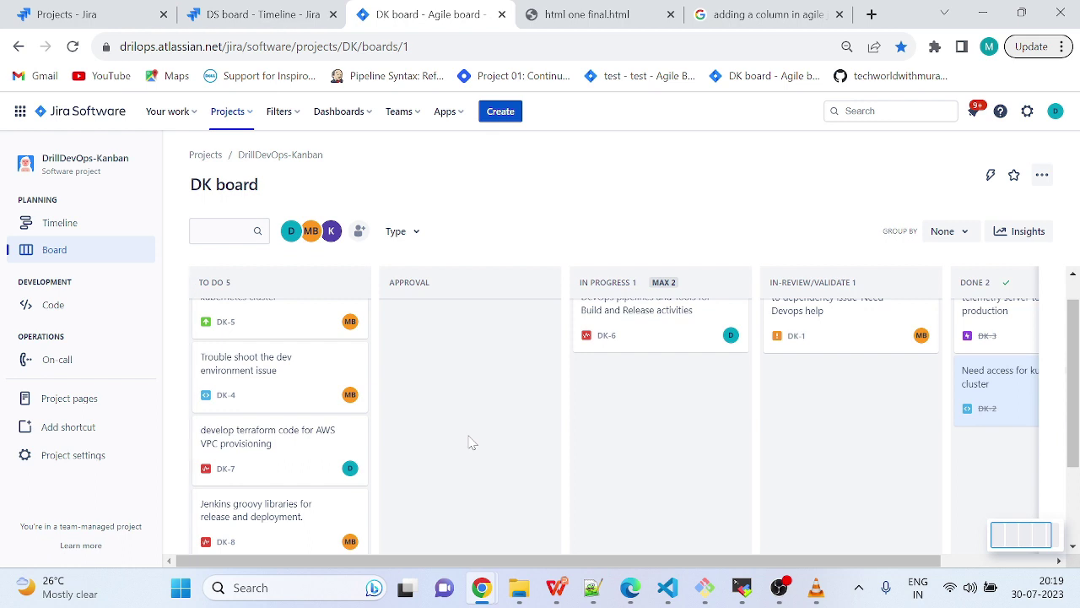
scroll(588, 492, "right", 2)
scroll(589, 492, "left", 2)
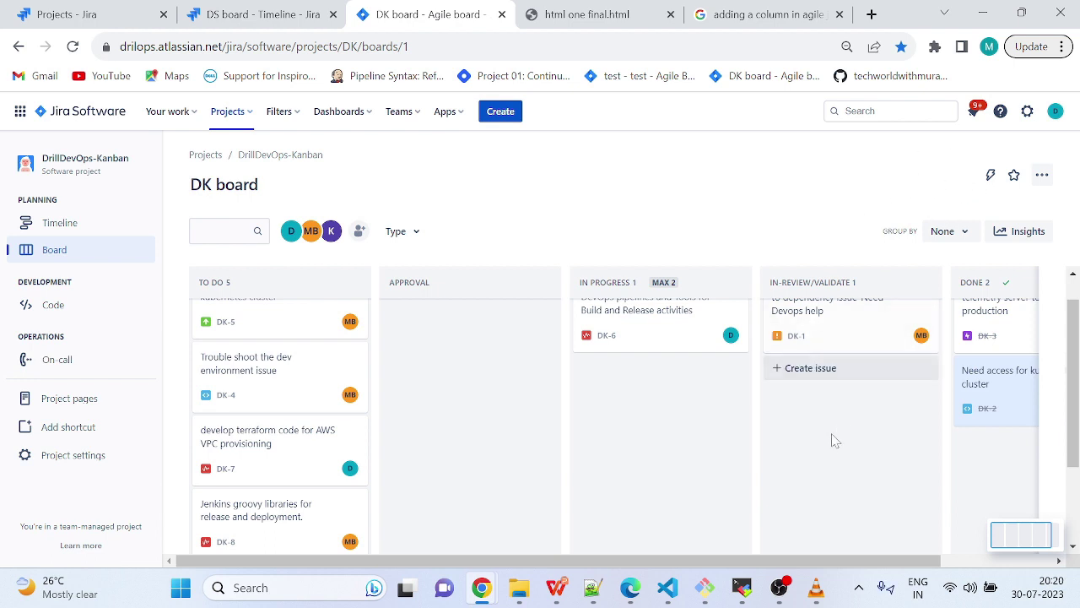
scroll(836, 443, "right", 3)
scroll(829, 447, "left", 3)
scroll(829, 446, "up", 1)
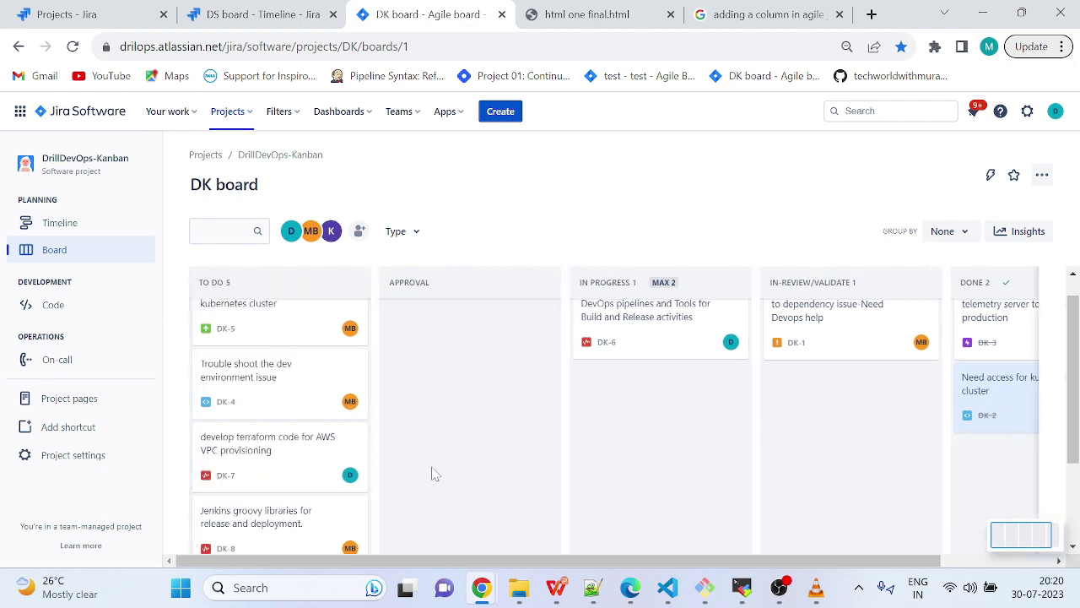
- Examine the Kanban board's five workflow stages once more, including the Approval column, the In Progress limit and the remaining To Do issues
scroll(970, 464, "right", 3)
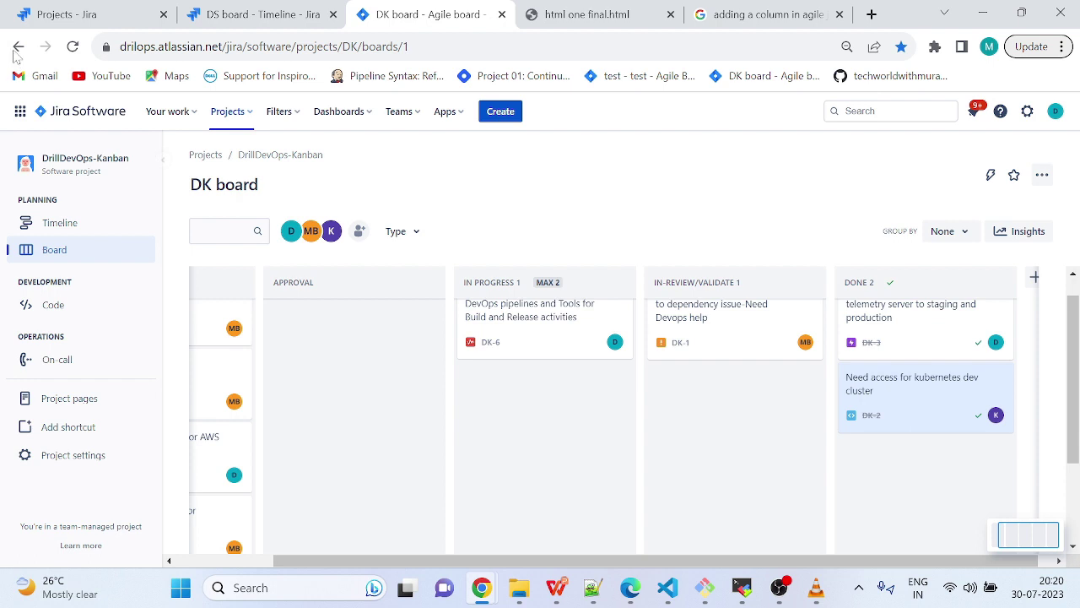
scroll(354, 447, "left", 3)
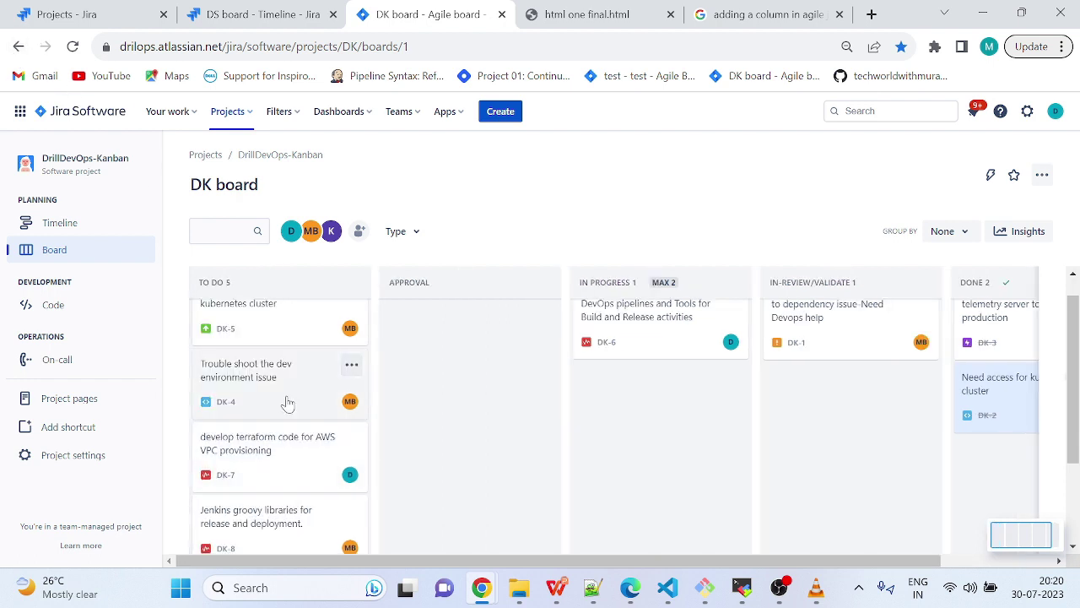
scroll(285, 404, "up", 1)
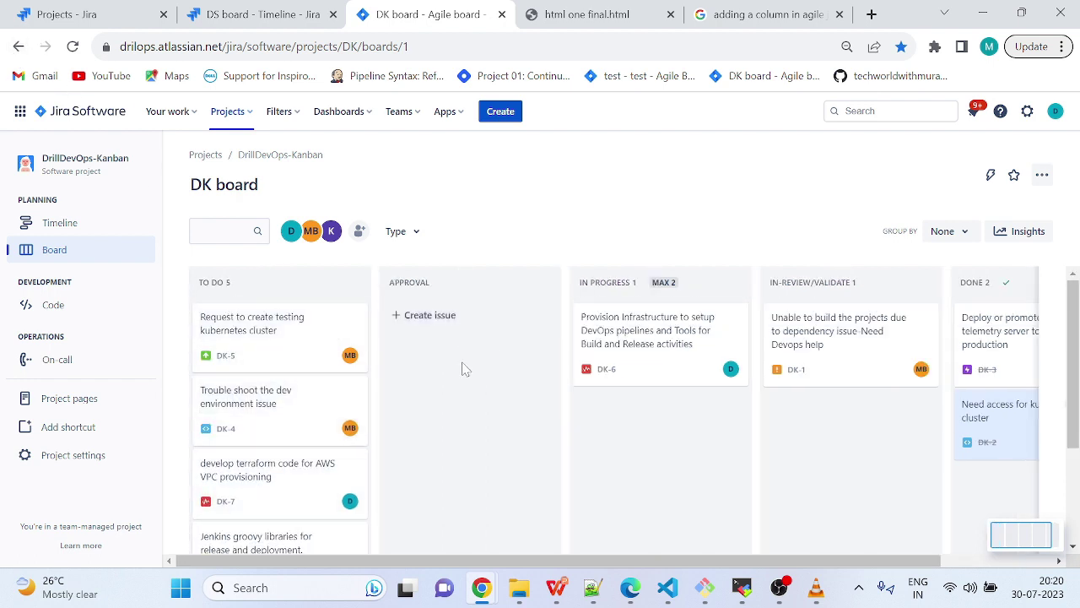
scroll(639, 466, "down", 1)
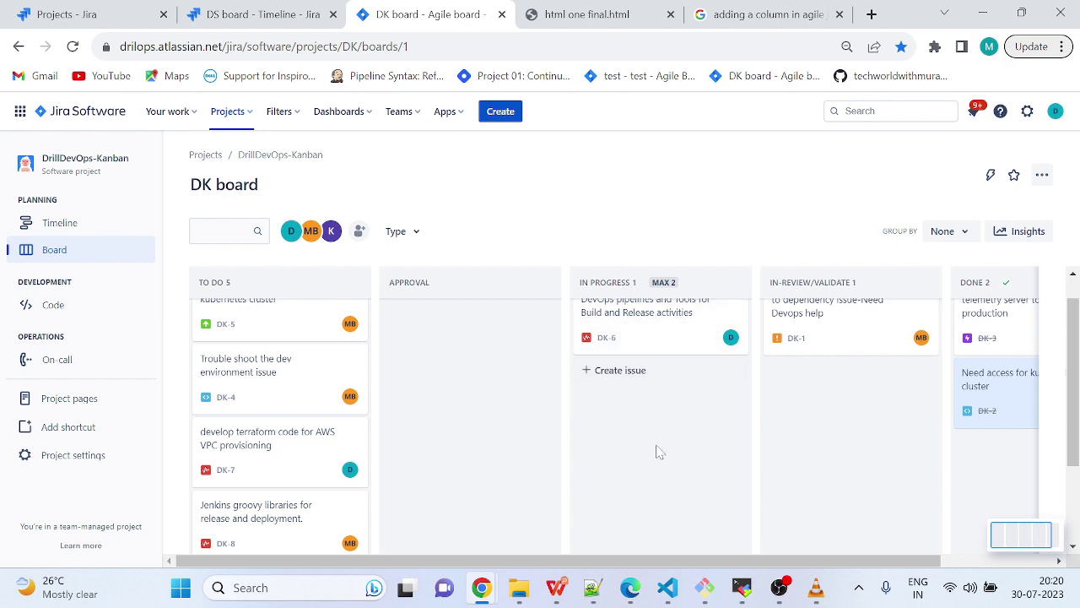
scroll(656, 447, "right", 2)
scroll(656, 446, "down", 1)
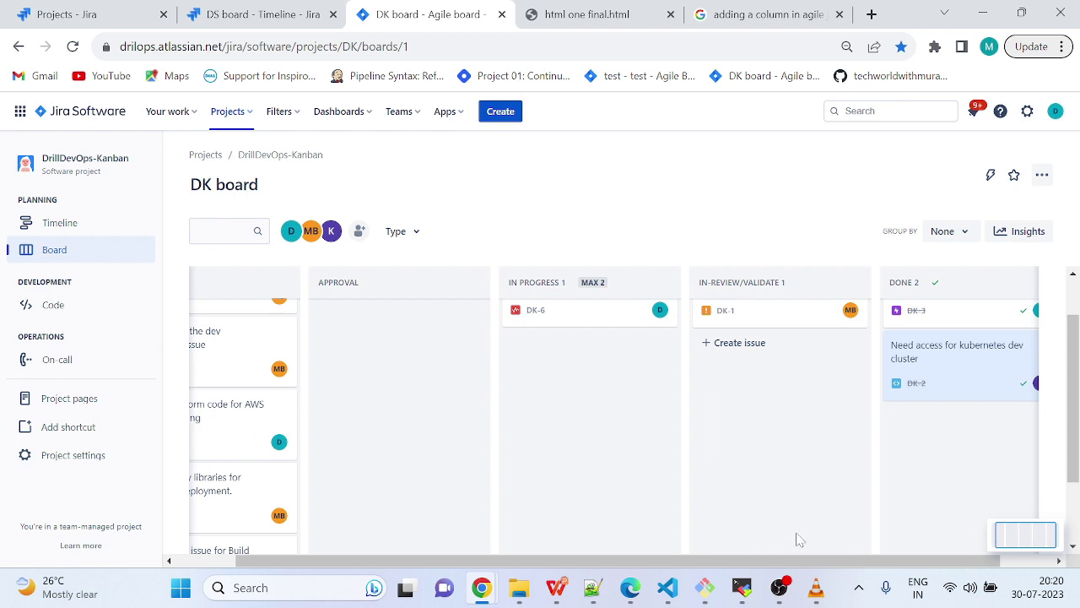
scroll(817, 465, "down", 2)
scroll(816, 466, "right", 2)
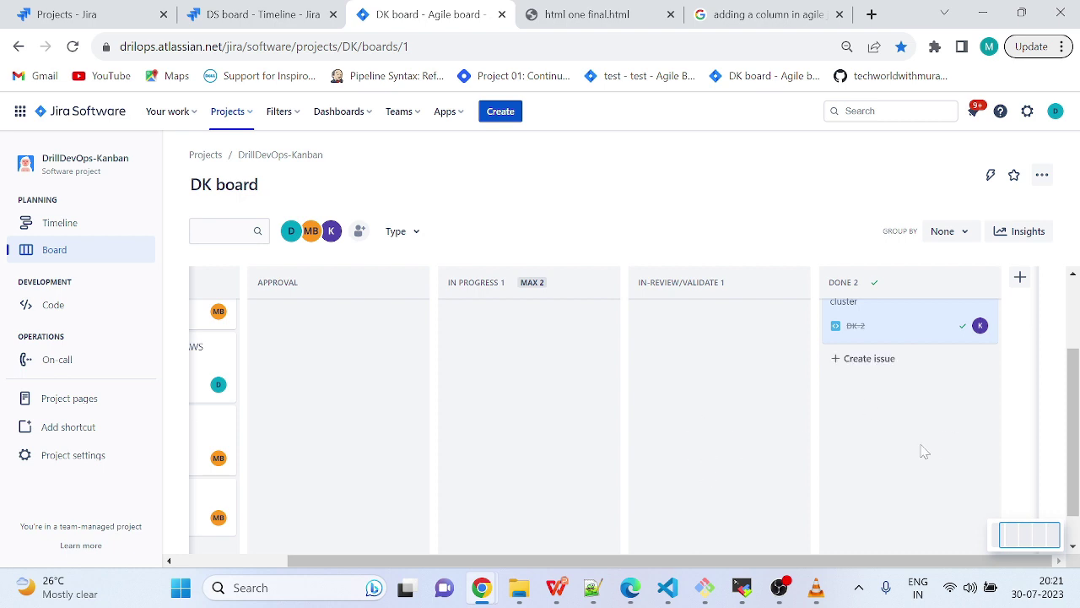
scroll(532, 426, "left", 3)
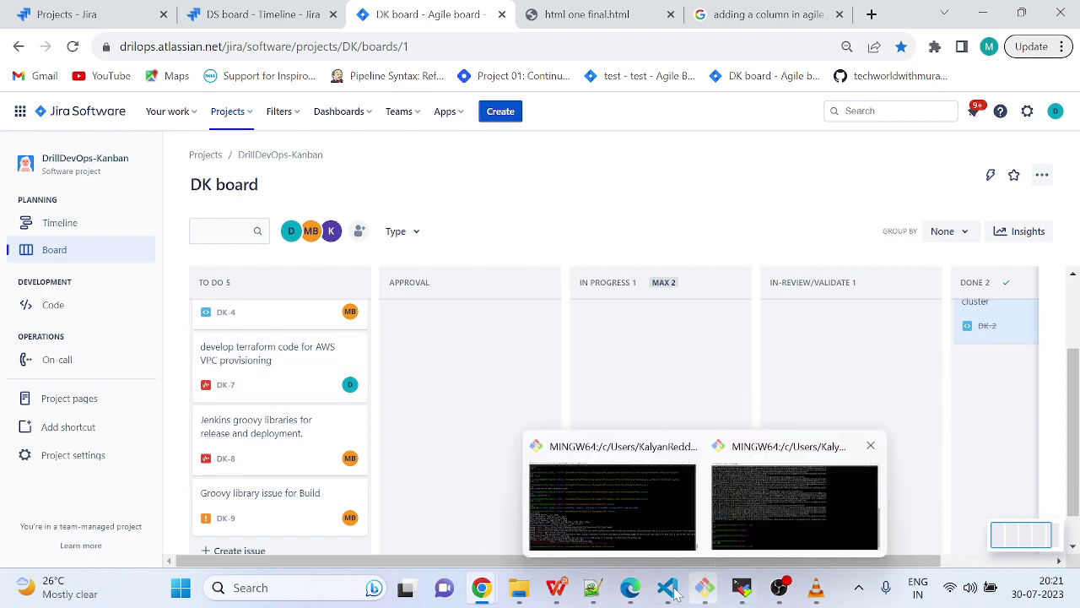
- Switch to the open DrillDevOps Agile-Scrum-Kanban presentation in WPS Office
mouse_move(594, 595)
mouse_move(556, 592)
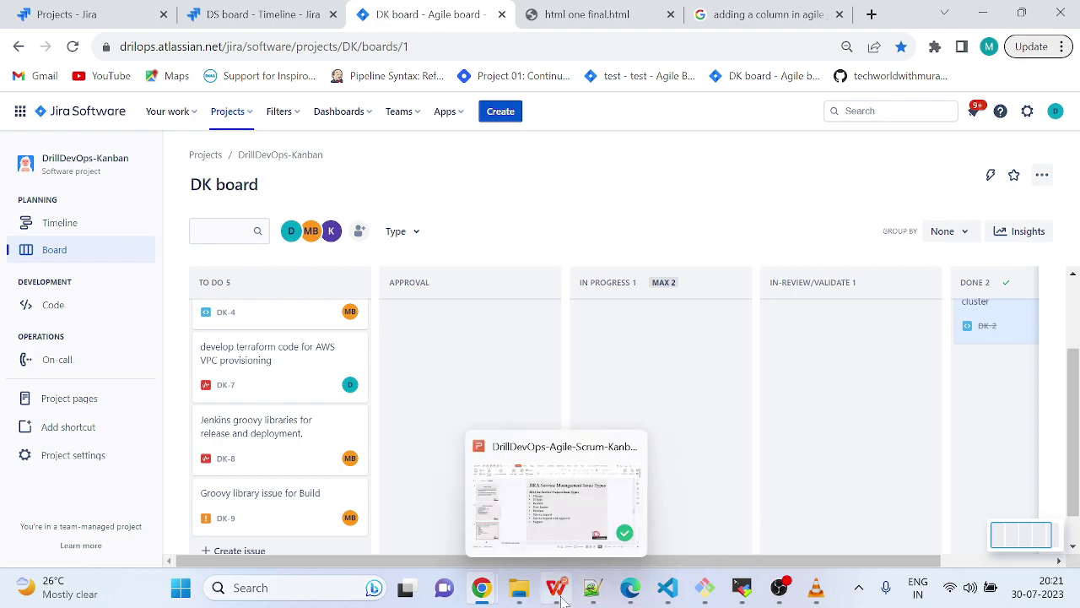